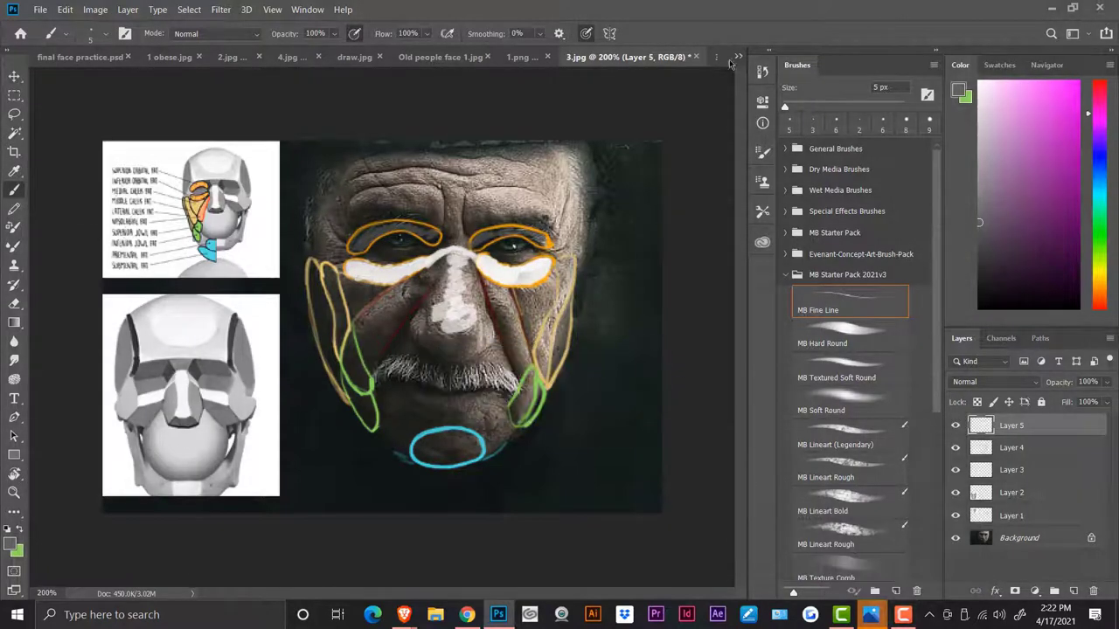
# - Look through the open face reference images and bring up Old people face 1.jpg
pyautogui.click(686, 56)
pyautogui.click(633, 59)
pyautogui.click(686, 59)
pyautogui.click(531, 61)
pyautogui.click(740, 57)
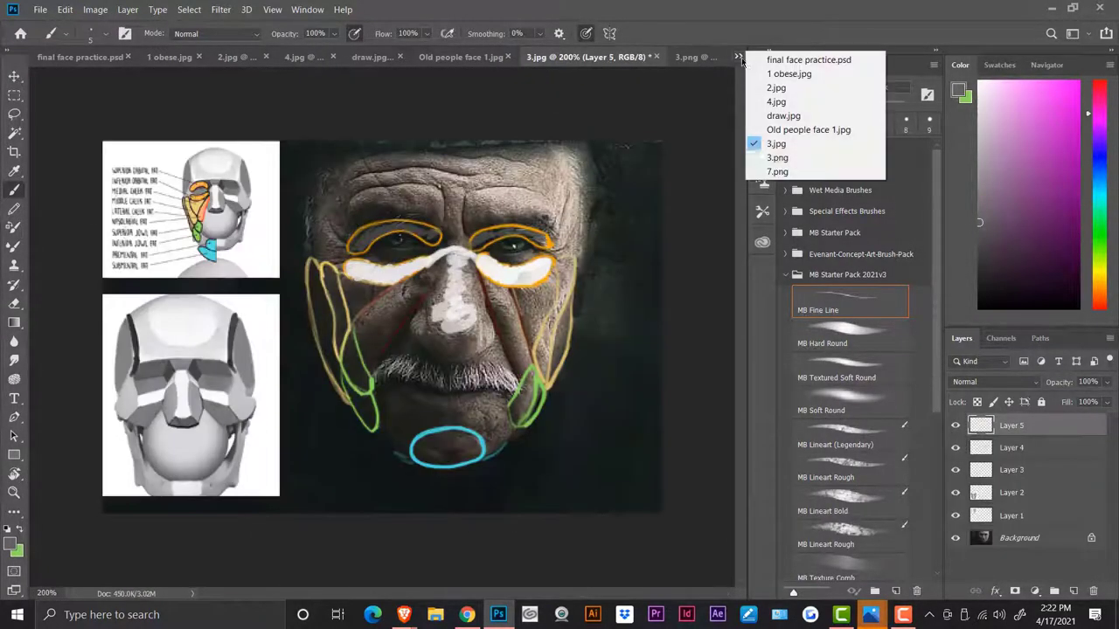
pyautogui.click(773, 159)
pyautogui.click(498, 58)
pyautogui.click(603, 60)
pyautogui.click(738, 58)
pyautogui.click(762, 102)
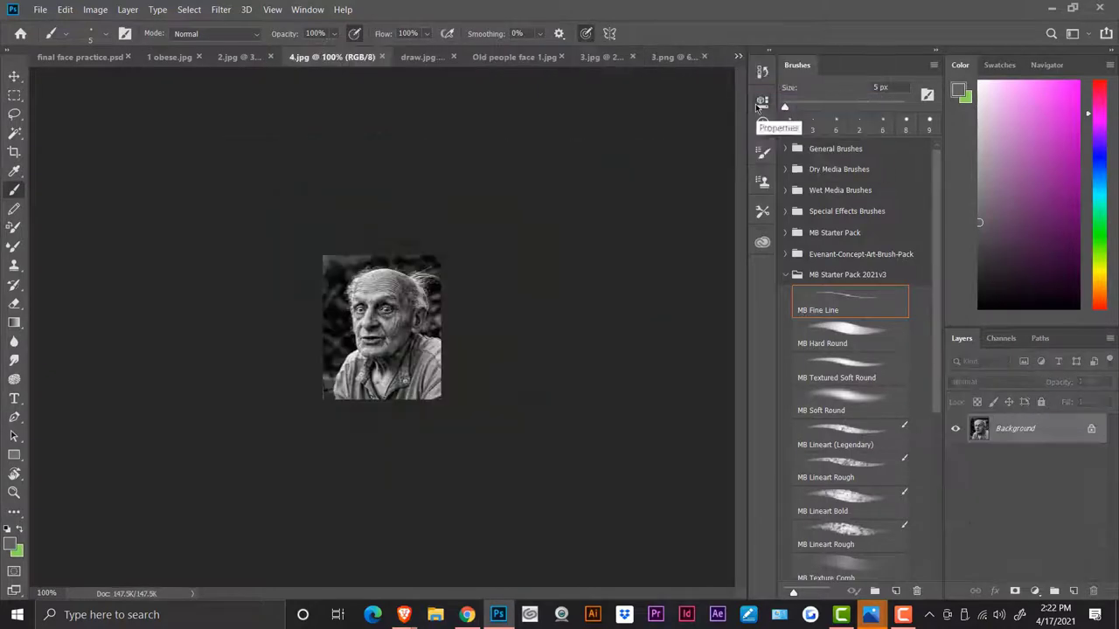
pyautogui.click(544, 58)
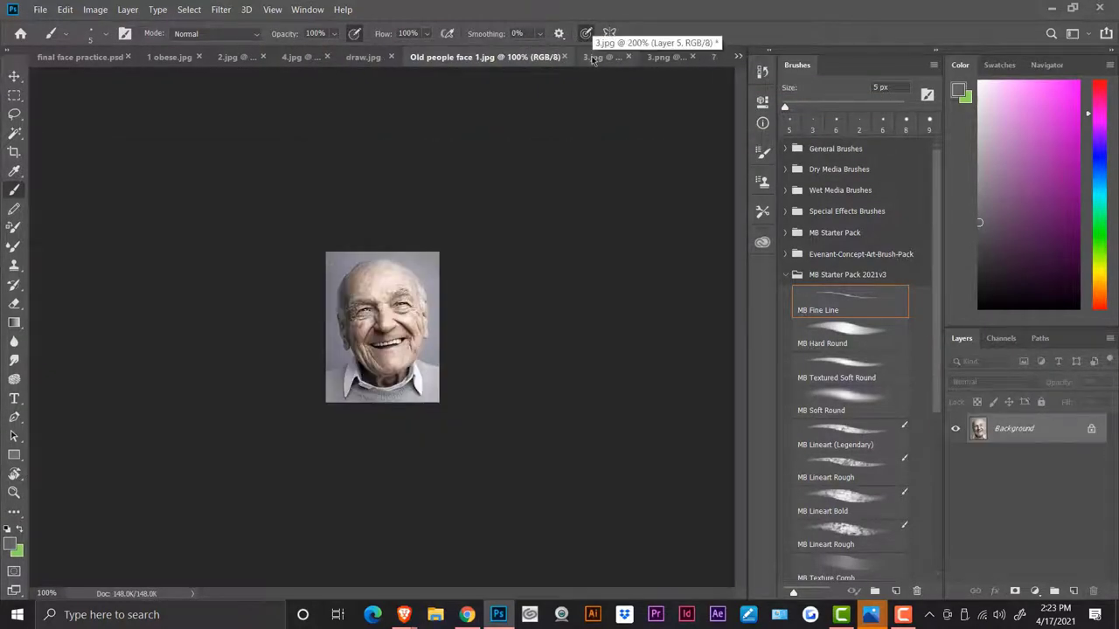
# - Copy the labelled facial fat diagram from 3.png and paste it into Old people face 1.jpg
pyautogui.hotkey('ctrl', '+')
pyautogui.hotkey('ctrl', '+')
pyautogui.click(662, 59)
pyautogui.click(65, 10)
pyautogui.click(95, 107)
pyautogui.click(486, 57)
pyautogui.click(64, 10)
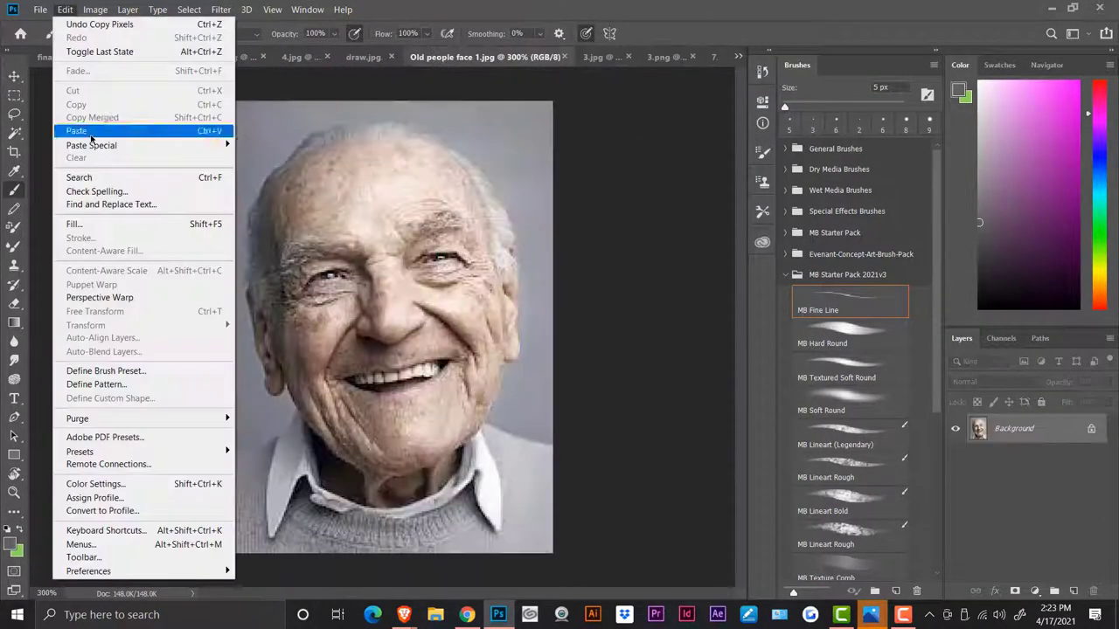
pyautogui.click(92, 131)
# - Scale the pasted fat diagram down and move it mostly off the canvas at the portrait's upper-left corner
pyautogui.click(65, 9)
pyautogui.click(114, 312)
pyautogui.moveTo(215, 104); pyautogui.dragTo(474, 305)
pyautogui.moveTo(535, 372); pyautogui.dragTo(367, 262)
pyautogui.moveTo(307, 195); pyautogui.dragTo(640, 453)
pyautogui.moveTo(695, 516); pyautogui.dragTo(242, 232)
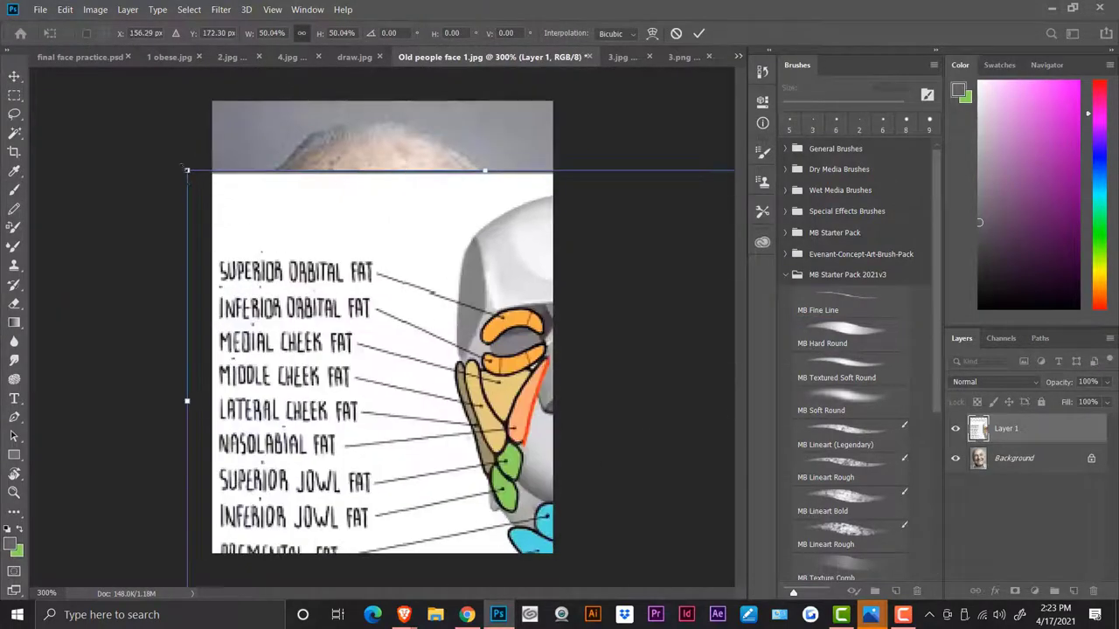
pyautogui.moveTo(188, 170); pyautogui.dragTo(524, 431)
pyautogui.moveTo(592, 509); pyautogui.dragTo(252, 170)
pyautogui.moveTo(184, 92); pyautogui.dragTo(242, 140)
pyautogui.click(14, 76)
pyautogui.moveTo(316, 210); pyautogui.dragTo(104, 133)
# - Outline the superior and inferior orbital fat pads around both eyes in red with the 2 px MB Fine Line brush
pyautogui.click(1099, 80)
pyautogui.click(1080, 82)
pyautogui.press('b')
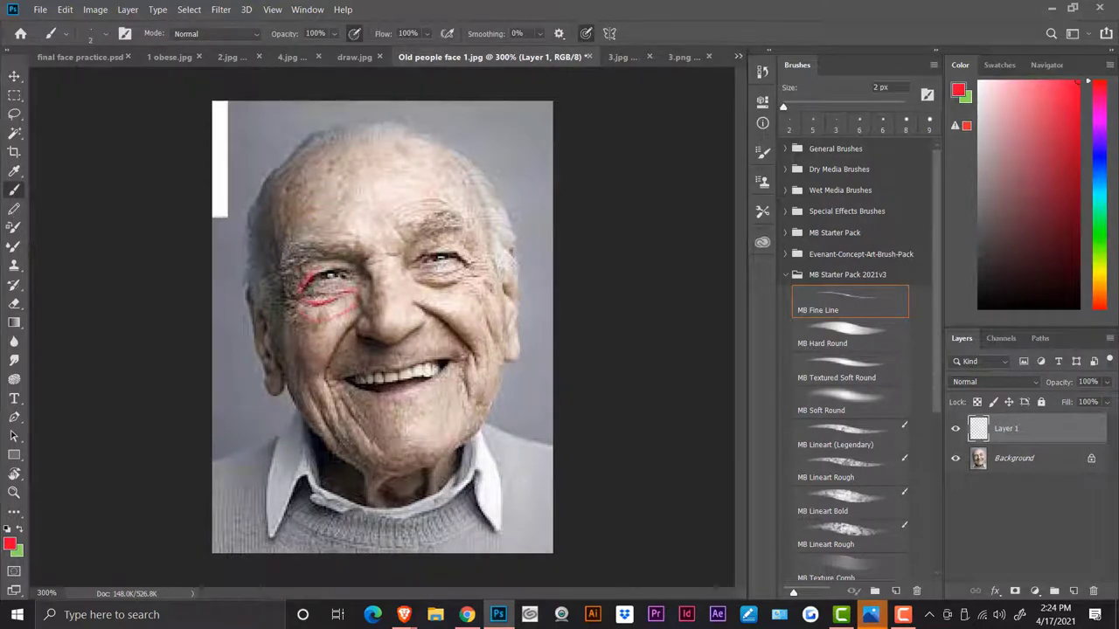
pyautogui.moveTo(299, 286); pyautogui.dragTo(341, 316)
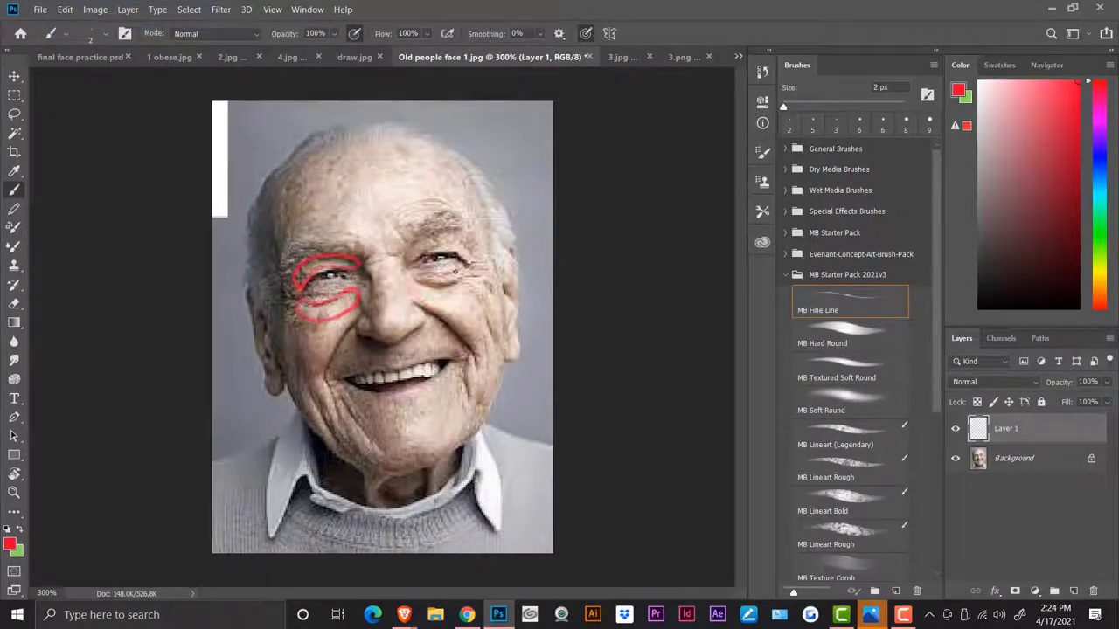
pyautogui.moveTo(442, 271)
pyautogui.mouseDown()
pyautogui.moveTo(472, 288)
pyautogui.moveTo(418, 258)
pyautogui.moveTo(477, 262)
pyautogui.mouseUp()
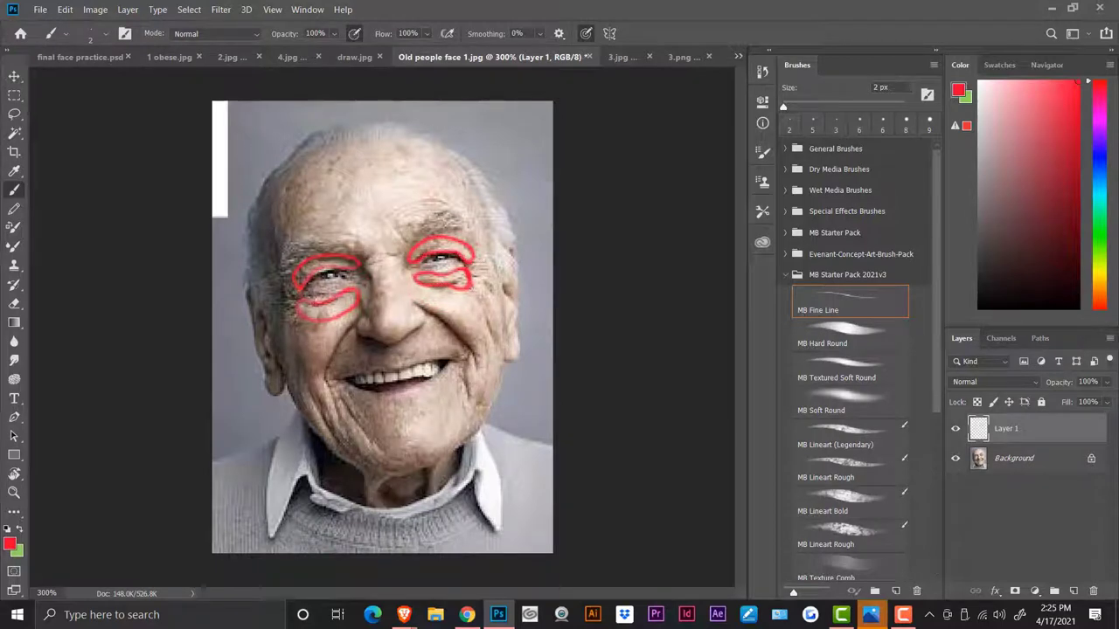
# - Draw the nasolabial fat outlines in magenta from beside the nose down both cheeks
pyautogui.click(1099, 117)
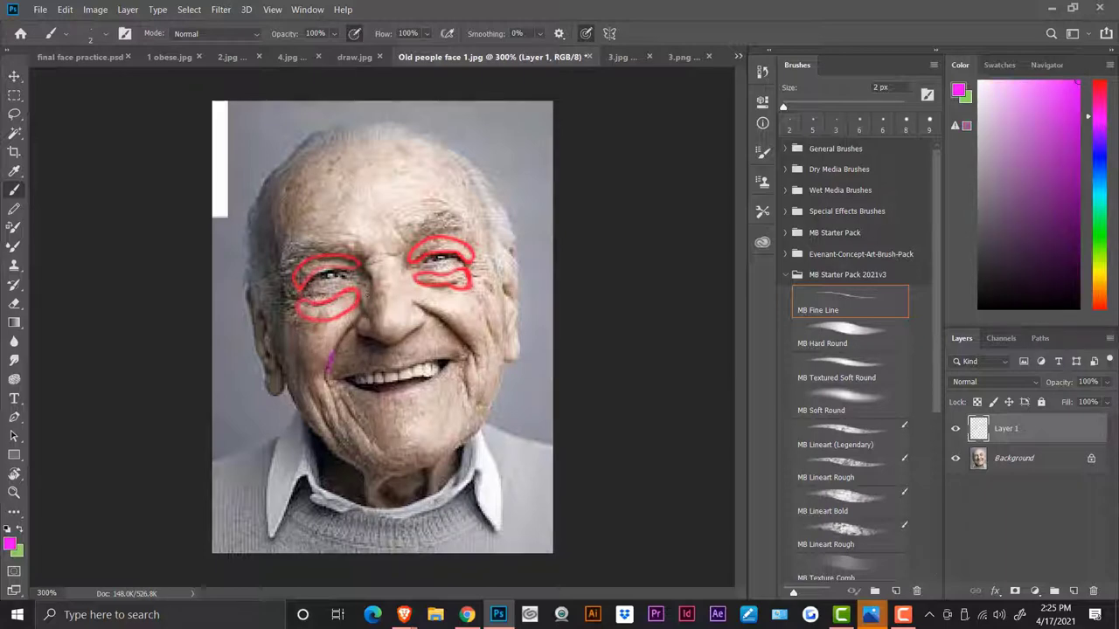
pyautogui.moveTo(429, 310); pyautogui.dragTo(476, 359)
pyautogui.moveTo(470, 291); pyautogui.dragTo(489, 343)
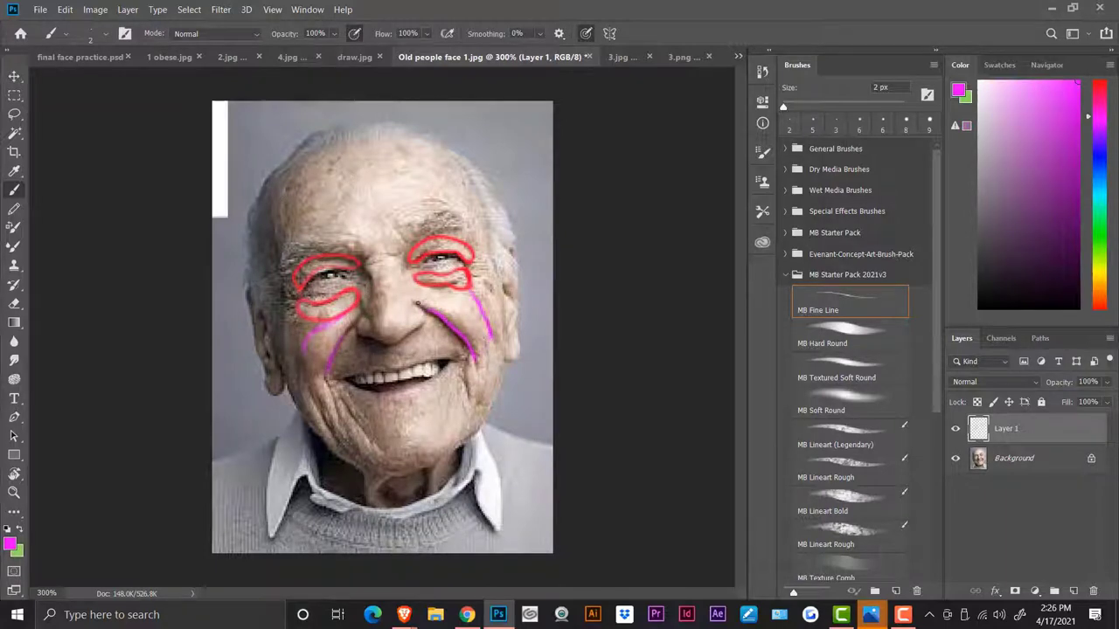
pyautogui.moveTo(342, 336); pyautogui.dragTo(357, 317)
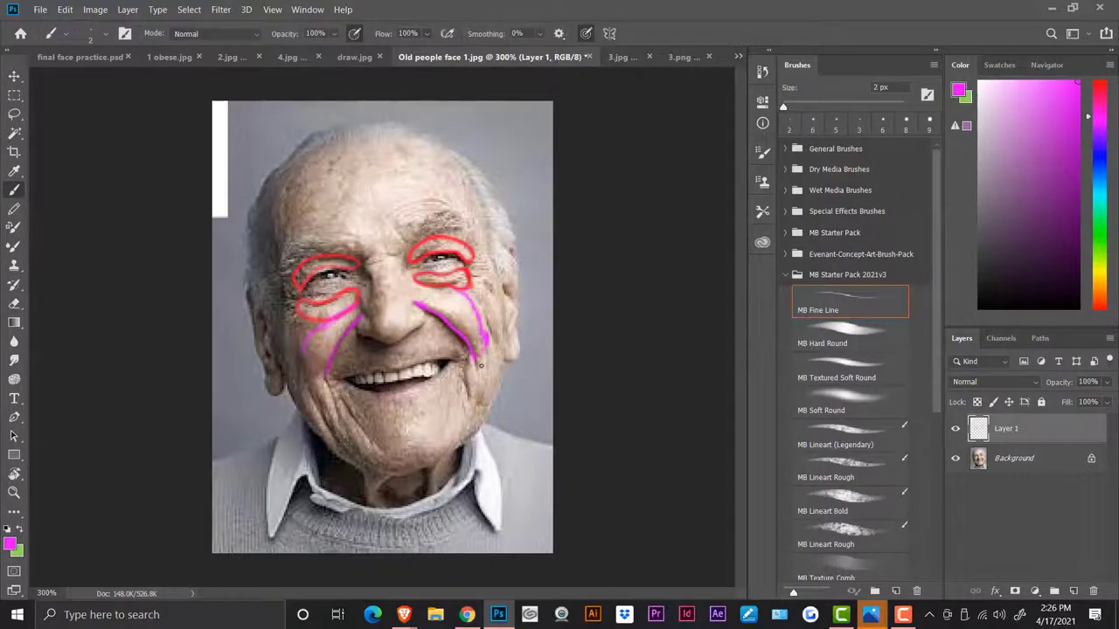
# - Outline the long middle and lateral cheek fat pads on both sides of the face in blue
pyautogui.click(1099, 160)
pyautogui.click(1074, 148)
pyautogui.moveTo(457, 290)
pyautogui.mouseDown()
pyautogui.moveTo(480, 284)
pyautogui.moveTo(483, 333)
pyautogui.mouseUp()
pyautogui.moveTo(315, 321); pyautogui.dragTo(296, 311)
pyautogui.moveTo(302, 351); pyautogui.dragTo(322, 321)
pyautogui.moveTo(481, 282); pyautogui.dragTo(491, 334)
pyautogui.moveTo(486, 277); pyautogui.dragTo(486, 409)
pyautogui.moveTo(486, 304); pyautogui.dragTo(481, 404)
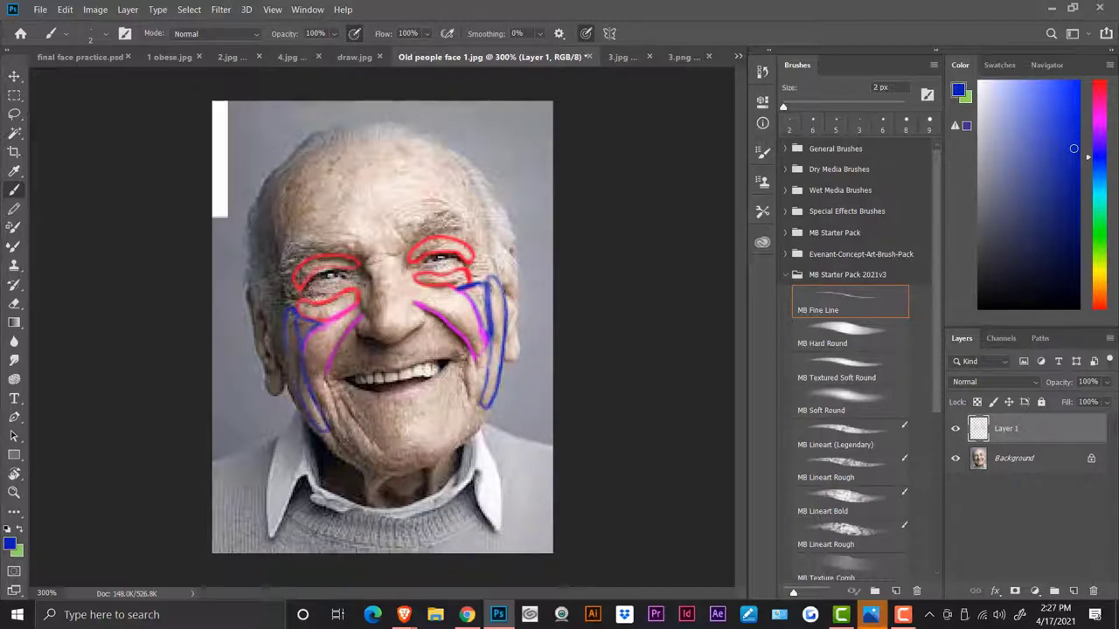
pyautogui.moveTo(278, 363); pyautogui.dragTo(295, 419)
pyautogui.moveTo(509, 281); pyautogui.dragTo(487, 414)
pyautogui.moveTo(505, 374); pyautogui.dragTo(498, 390)
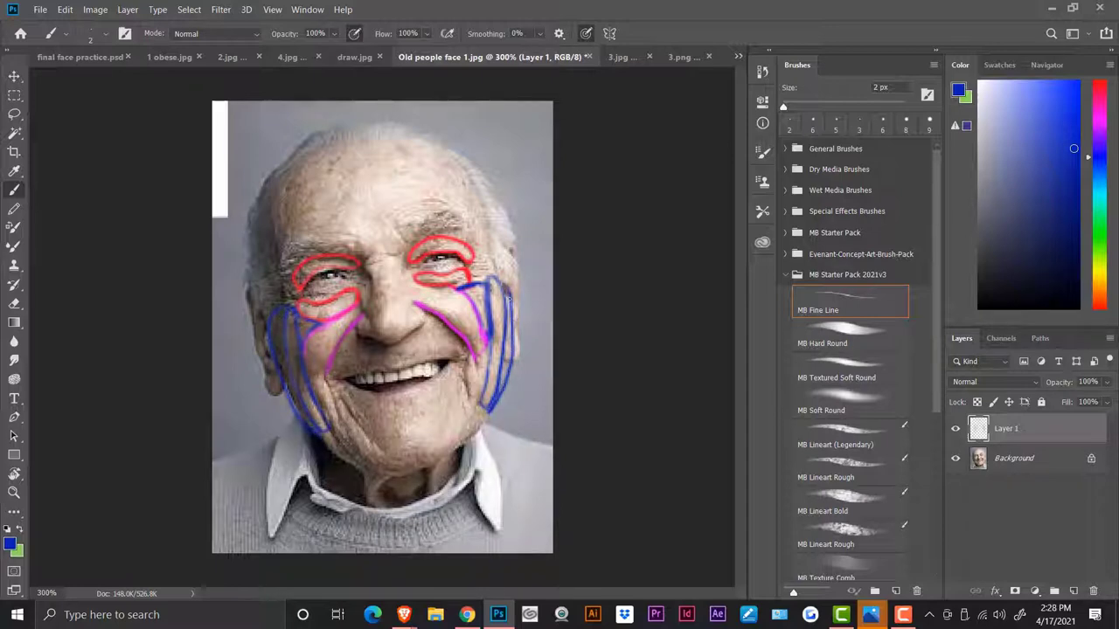
# - Outline the jowl fat pads beside both corners of the mouth in teal
pyautogui.click(1100, 200)
pyautogui.click(1079, 177)
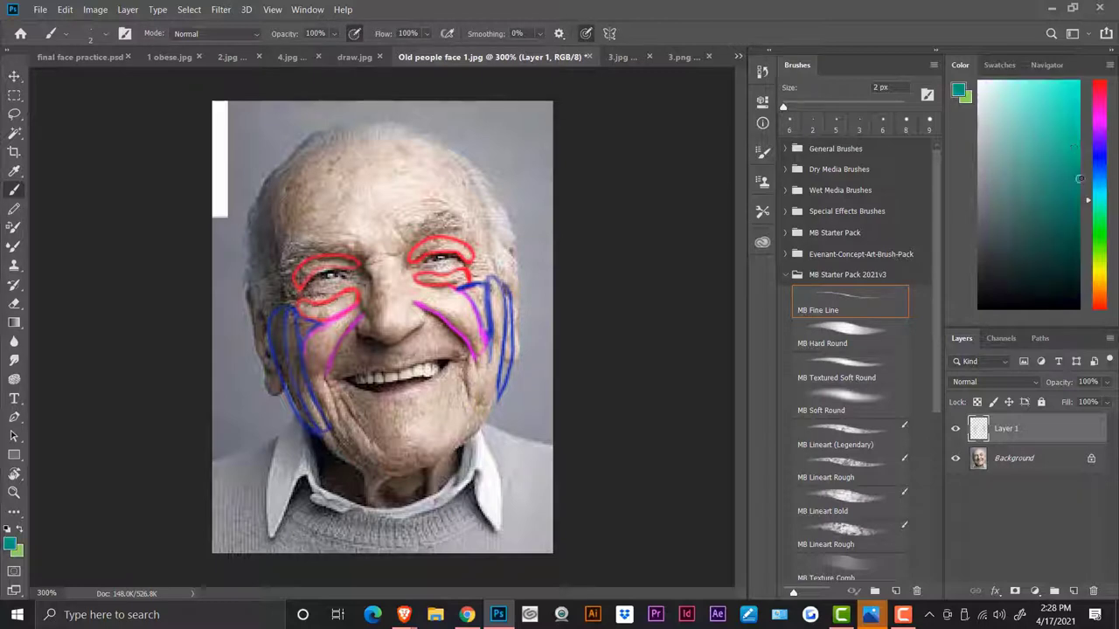
pyautogui.moveTo(481, 355); pyautogui.dragTo(476, 423)
pyautogui.moveTo(494, 386); pyautogui.dragTo(482, 354)
pyautogui.moveTo(327, 376); pyautogui.dragTo(339, 427)
pyautogui.moveTo(326, 429); pyautogui.dragTo(339, 430)
# - Draw a rounded premental fat outline on the chin in green
pyautogui.click(1100, 229)
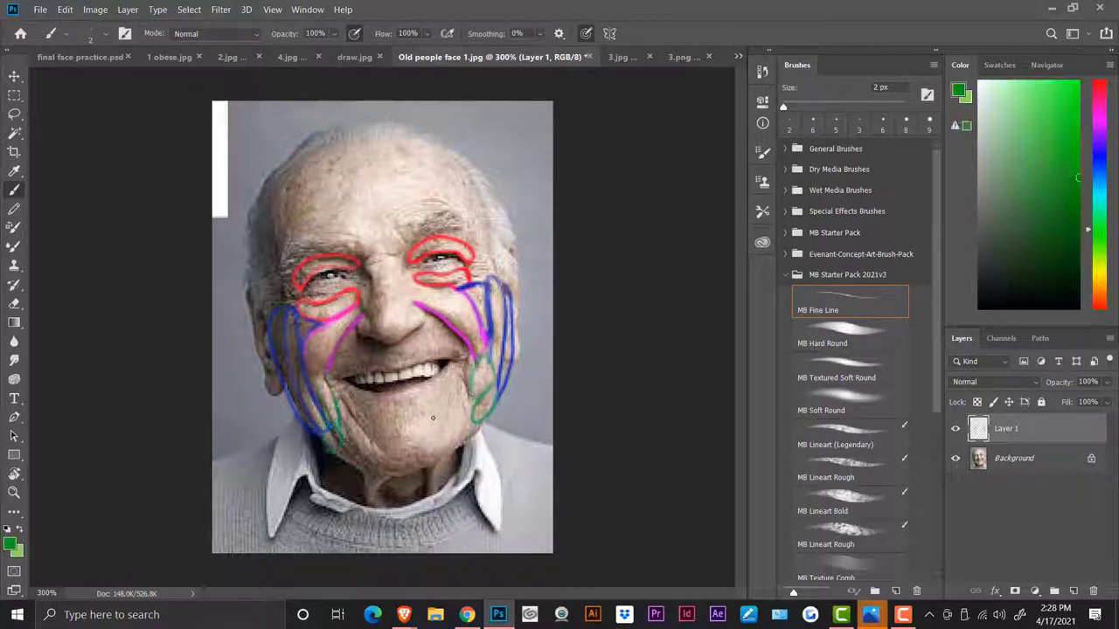
pyautogui.moveTo(413, 406); pyautogui.dragTo(381, 463)
pyautogui.moveTo(413, 406)
pyautogui.mouseDown()
pyautogui.moveTo(401, 470)
pyautogui.moveTo(445, 429)
pyautogui.mouseUp()
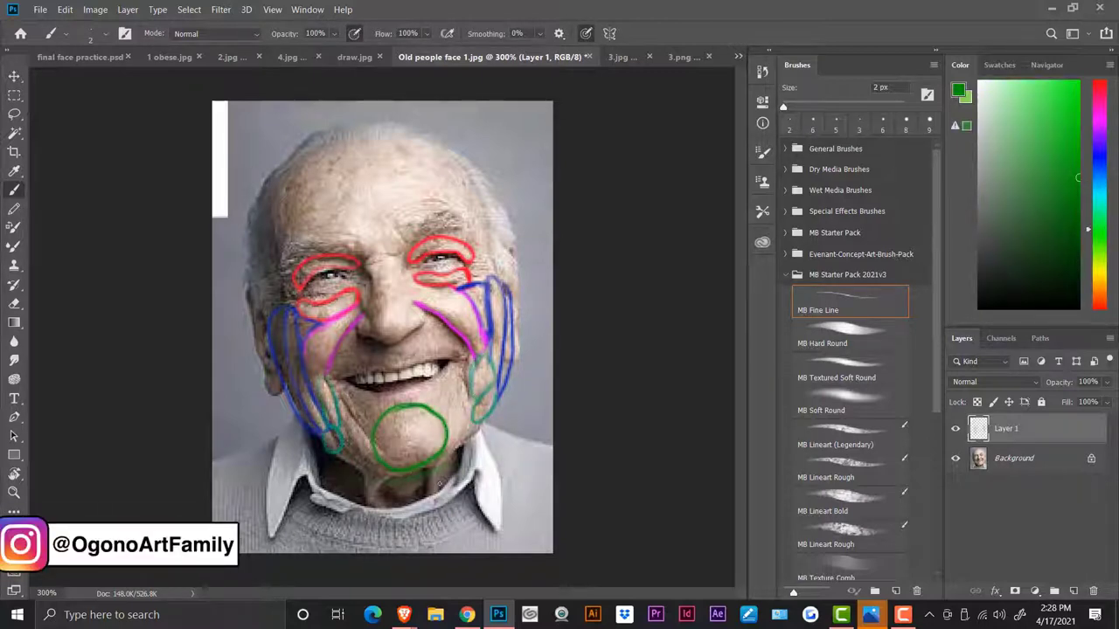
# - Strengthen the superior and inferior jowl outlines on both sides in blue-teal and add a submental stroke under the chin
pyautogui.click(1100, 194)
pyautogui.moveTo(480, 355); pyautogui.dragTo(475, 423)
pyautogui.moveTo(325, 432); pyautogui.dragTo(330, 453)
pyautogui.moveTo(318, 377); pyautogui.dragTo(335, 409)
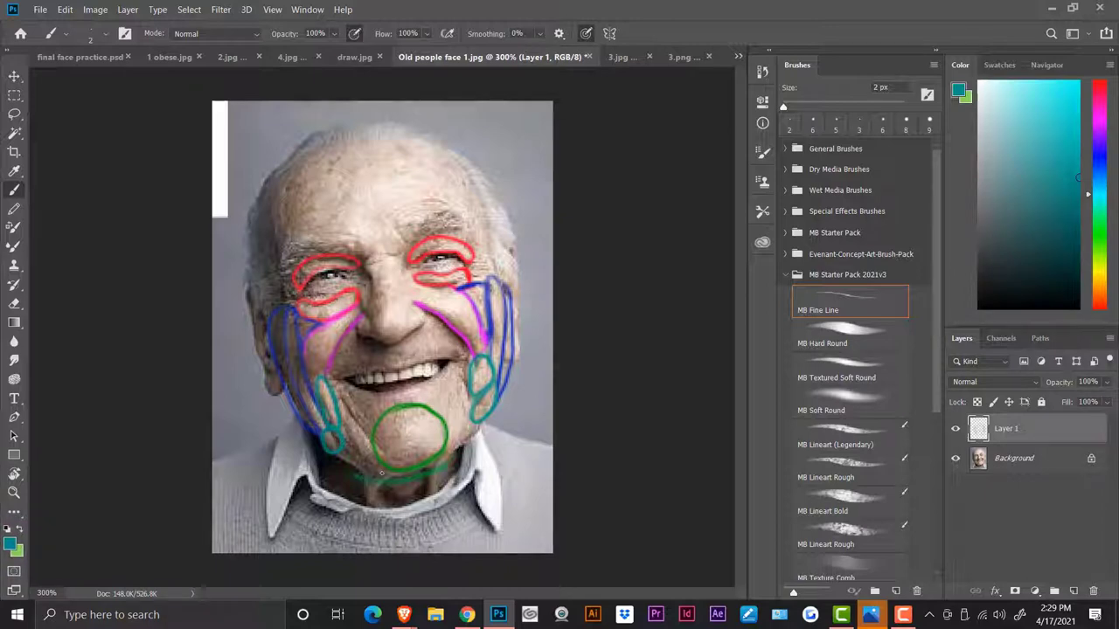
# - Paste the fat diagram onto a new layer above the coloured outlines
pyautogui.press('v')
pyautogui.click(1074, 592)
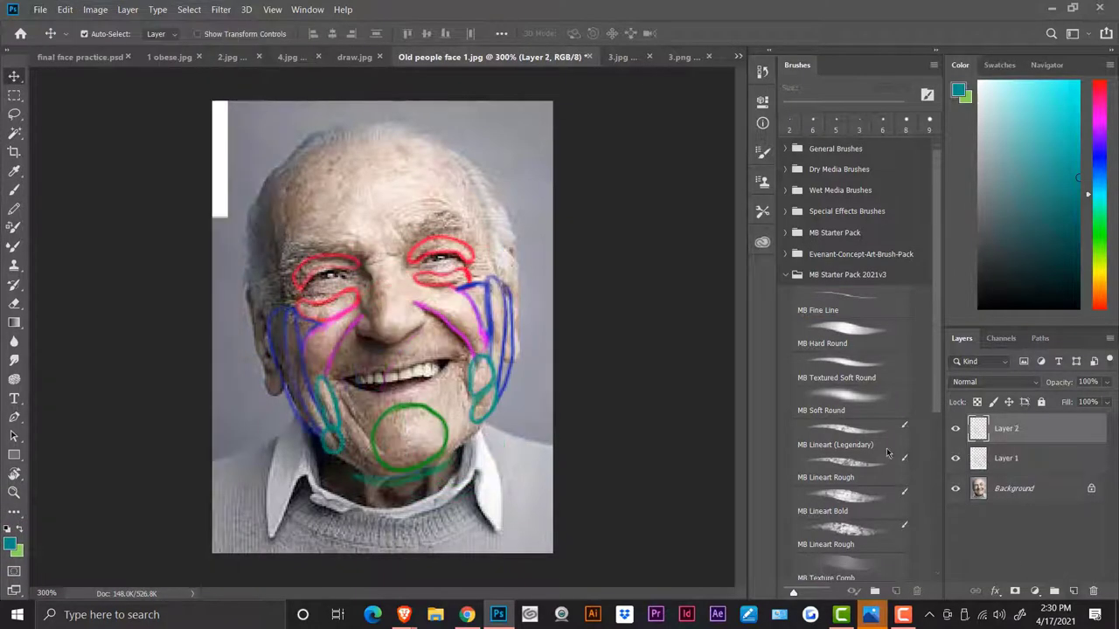
pyautogui.click(65, 10)
pyautogui.click(77, 130)
# - Scale the pasted diagram down so it fits over the portrait's forehead and eyes with all labels inside the canvas
pyautogui.click(65, 10)
pyautogui.click(95, 313)
pyautogui.moveTo(211, 101); pyautogui.dragTo(579, 385)
pyautogui.moveTo(588, 407)
pyautogui.mouseDown()
pyautogui.moveTo(254, 153)
pyautogui.moveTo(583, 395)
pyautogui.mouseUp()
pyautogui.moveTo(686, 558); pyautogui.dragTo(351, 305)
pyautogui.moveTo(247, 142); pyautogui.dragTo(527, 358)
pyautogui.moveTo(648, 447)
pyautogui.mouseDown()
pyautogui.moveTo(451, 192)
pyautogui.moveTo(349, 157)
pyautogui.moveTo(369, 200)
pyautogui.mouseUp()
pyautogui.press('Return')
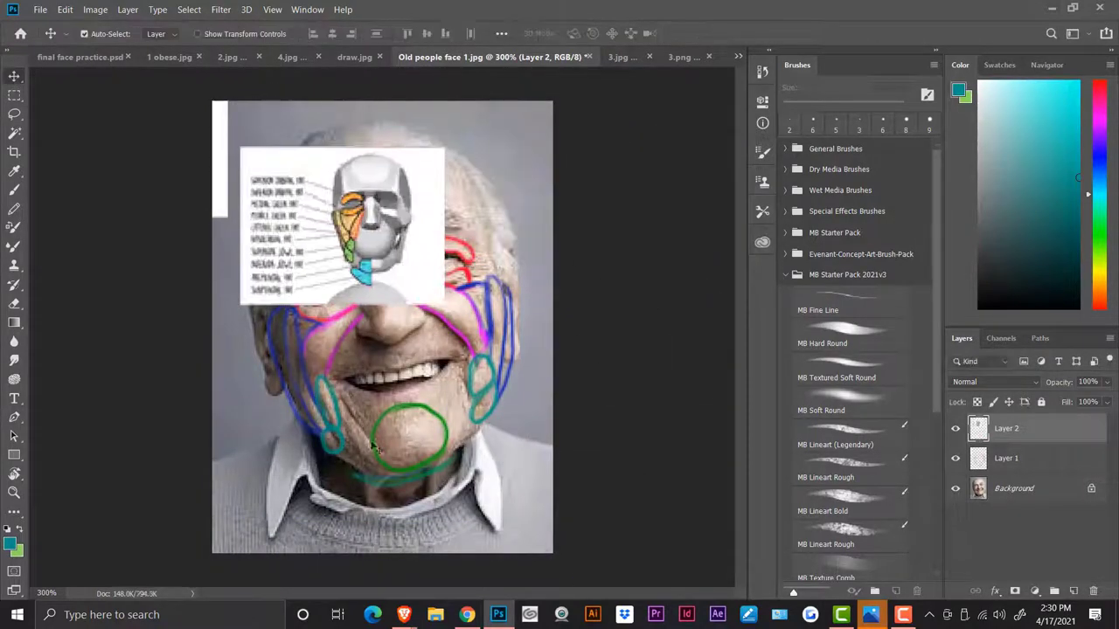
# - On Layer 1, erase and redraw the top of the green chin outline lower, and widen the superior jowl outline in teal
pyautogui.press('e')
pyautogui.click(1013, 458)
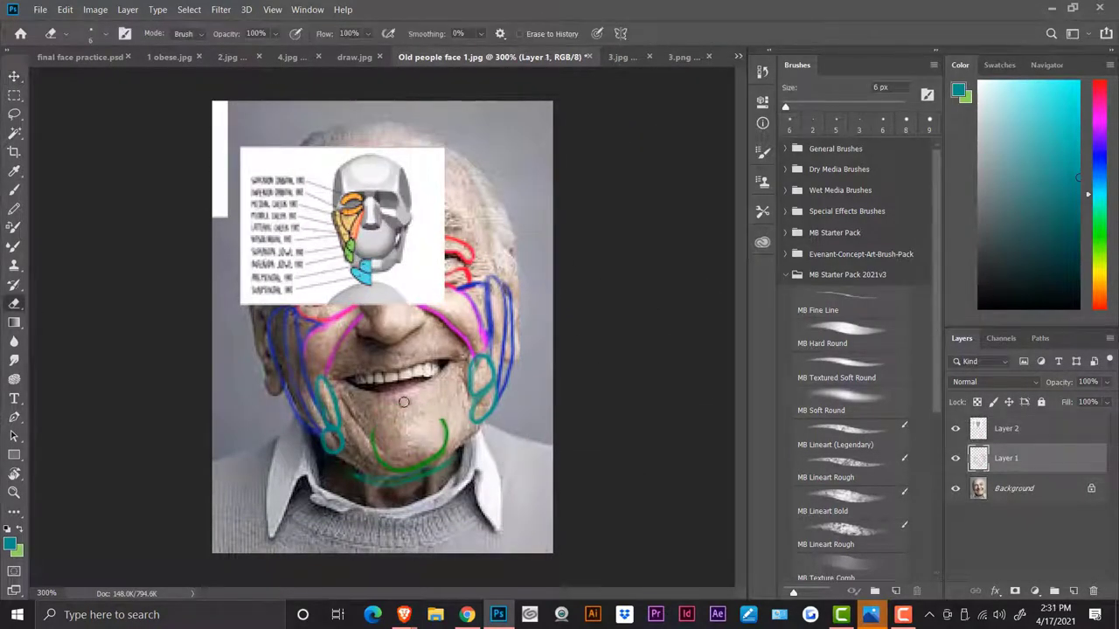
pyautogui.press('b')
pyautogui.press('x')
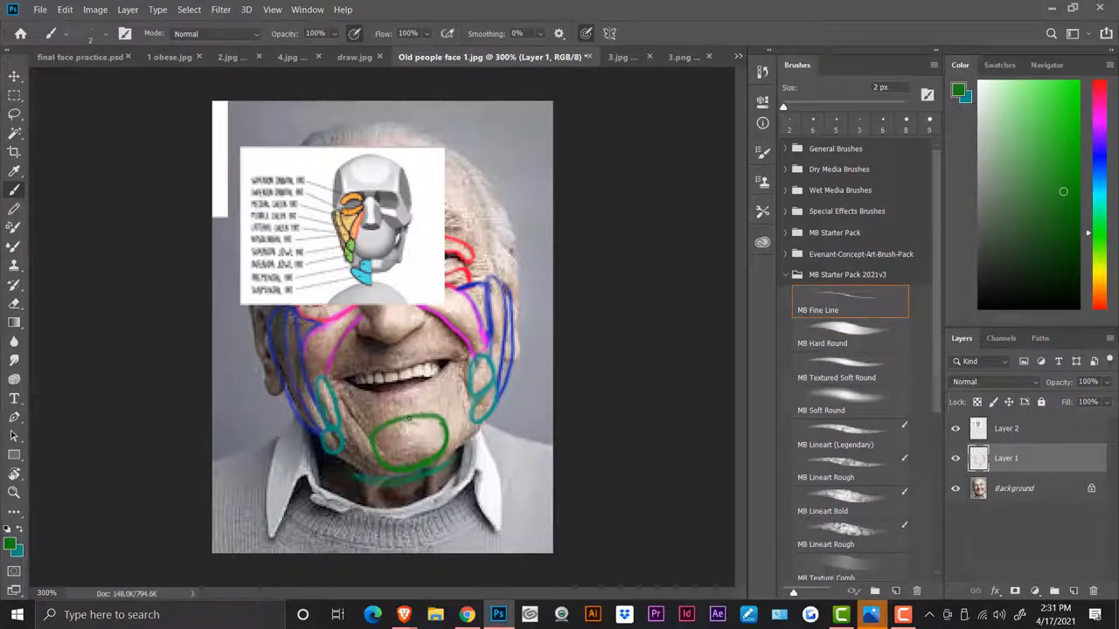
pyautogui.press('x')
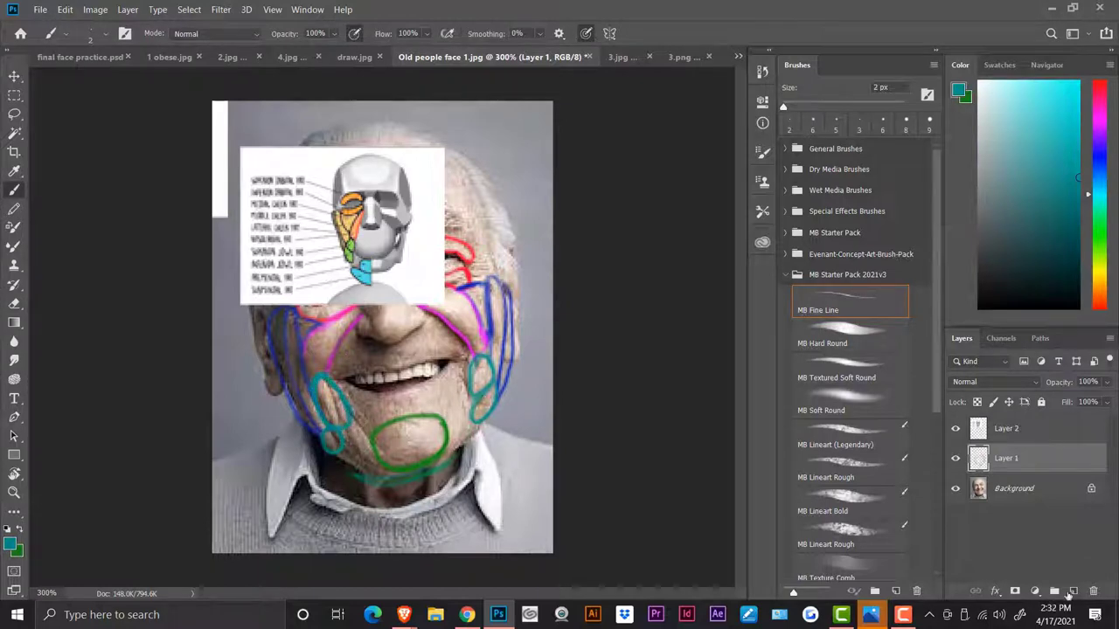
# - Add a new layer above the outlines and paint a black arc below the mouth
pyautogui.click(1073, 592)
pyautogui.click(10, 544)
pyautogui.click(368, 308)
pyautogui.click(696, 120)
pyautogui.moveTo(489, 387); pyautogui.dragTo(373, 426)
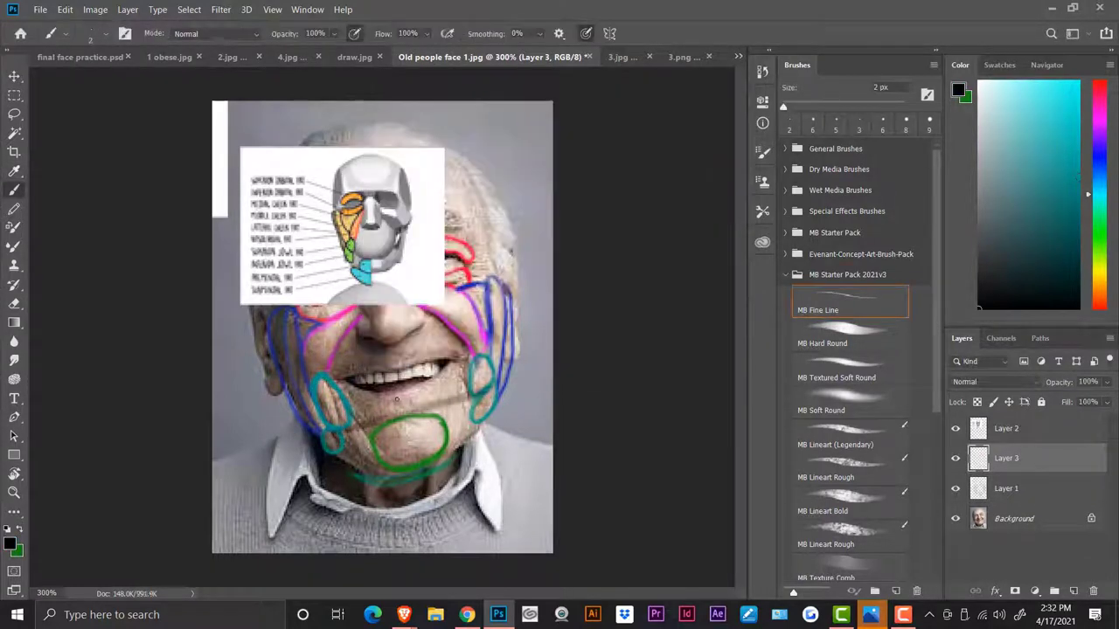
# - Move the fat diagram to the portrait's upper-right corner and paint a black circle around the nose tip and mouth
pyautogui.press('v')
pyautogui.moveTo(347, 186); pyautogui.dragTo(572, 61)
pyautogui.press('b')
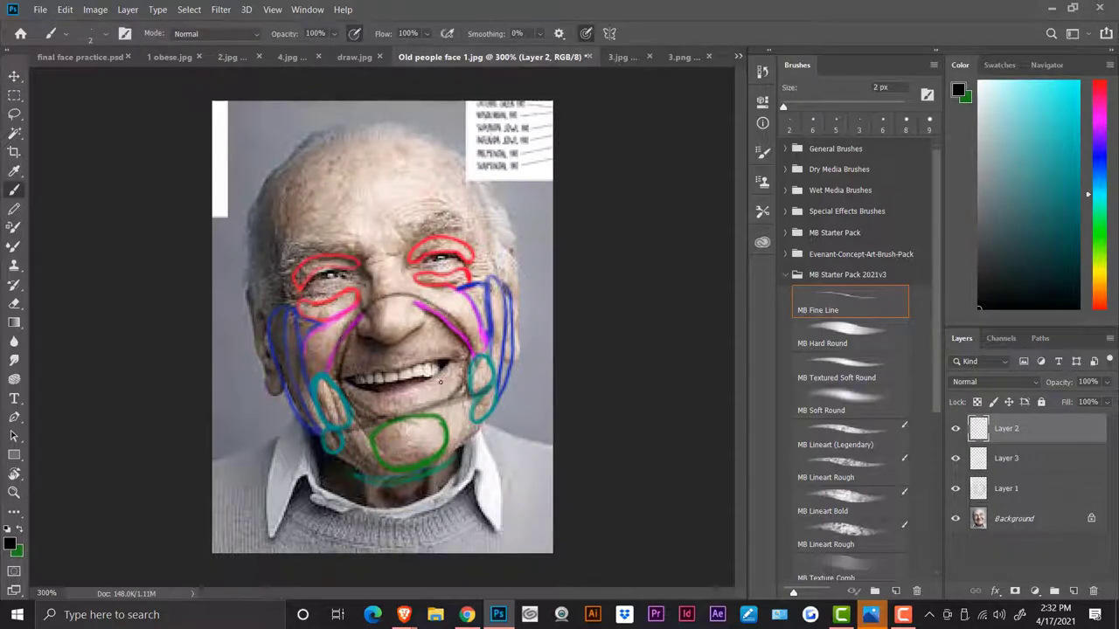
pyautogui.press('v')
pyautogui.moveTo(498, 149)
pyautogui.mouseDown()
pyautogui.moveTo(321, 359)
pyautogui.moveTo(381, 308)
pyautogui.moveTo(497, 162)
pyautogui.mouseUp()
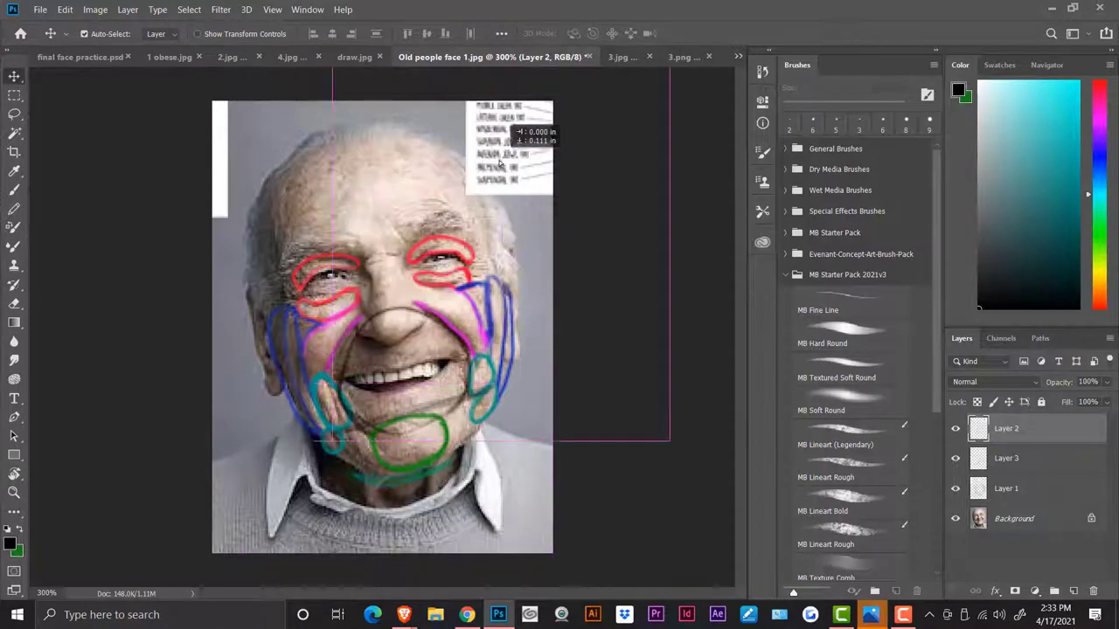
# - Review the fat diagram in 3.png against the outlined portrait, and bring up 4.jpg enlarged on the face
pyautogui.click(622, 58)
pyautogui.click(687, 60)
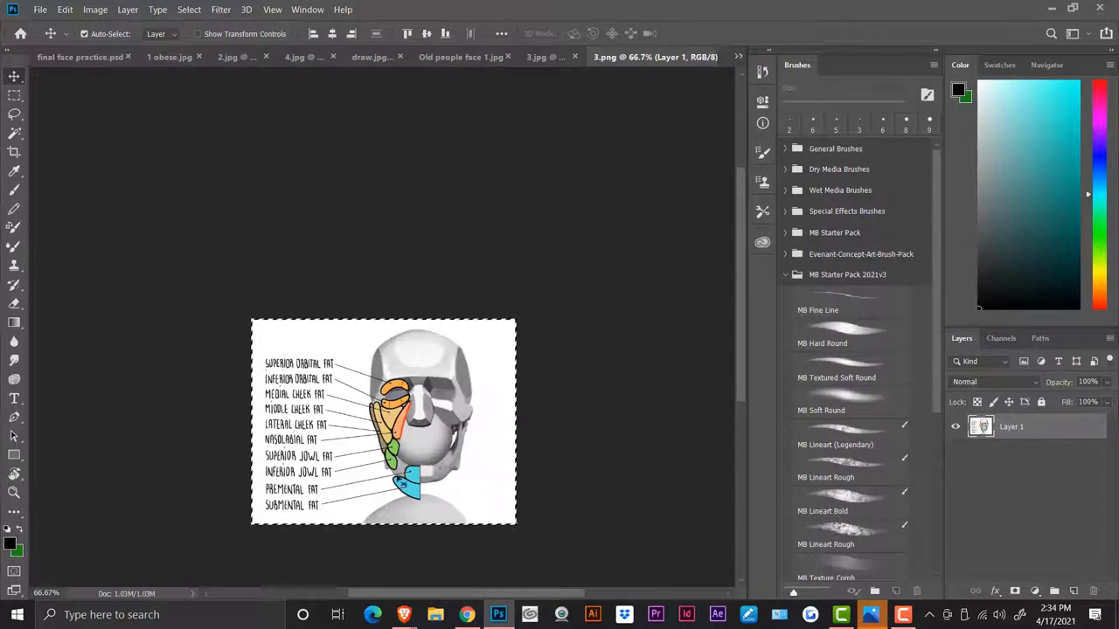
pyautogui.click(547, 57)
pyautogui.click(464, 56)
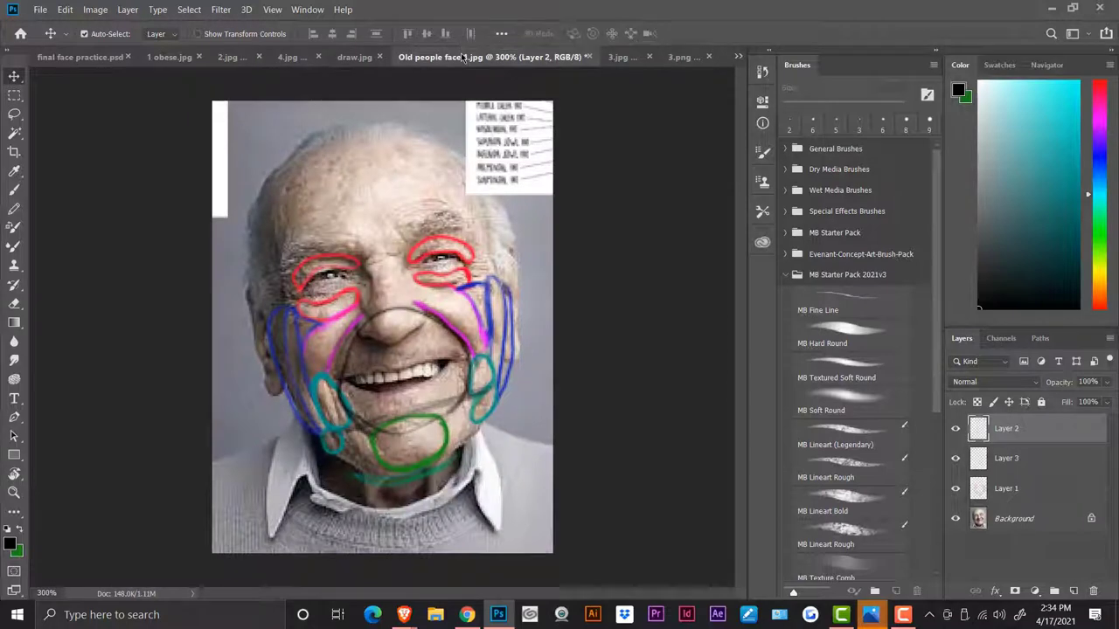
pyautogui.click(291, 56)
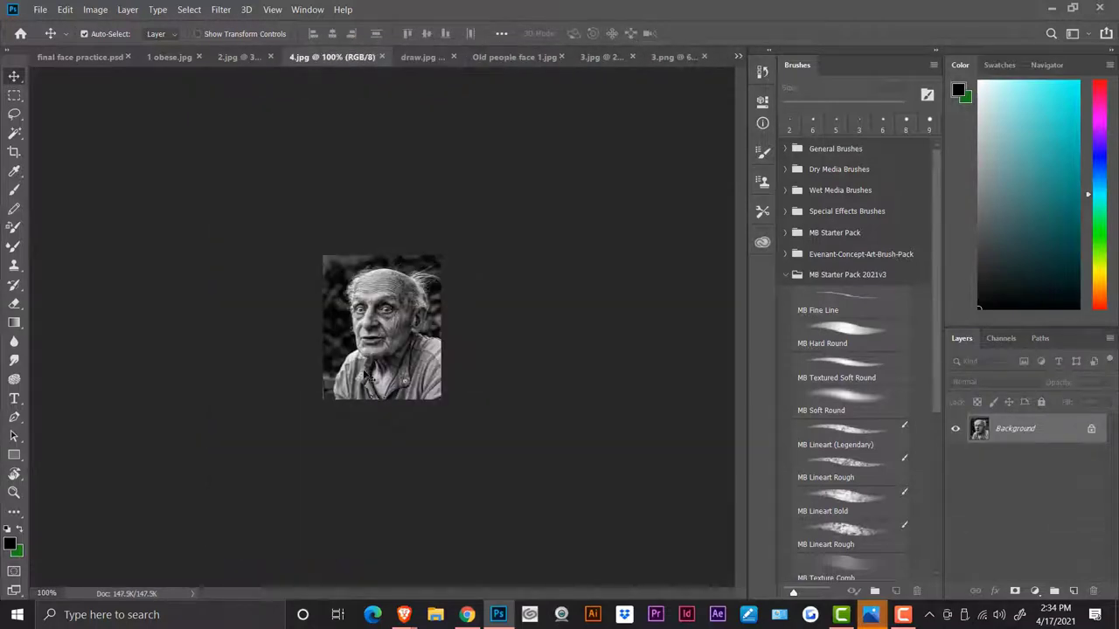
pyautogui.press('z')
pyautogui.moveTo(365, 376); pyautogui.dragTo(437, 376)
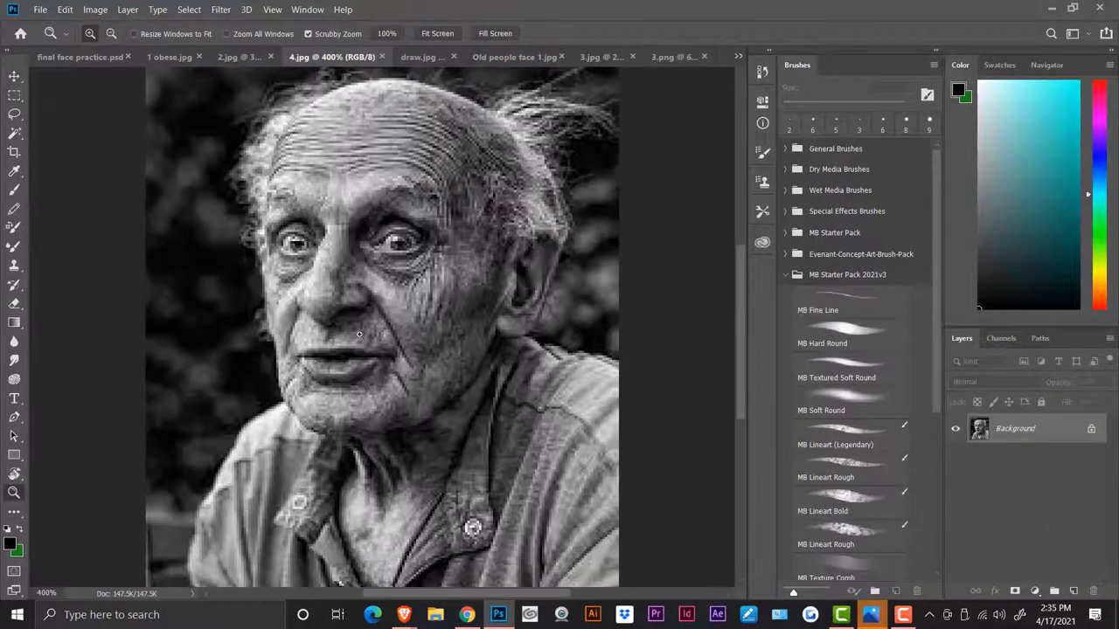
# - Add a new layer in 4.jpg and paste the fat diagram onto it
pyautogui.click(1074, 590)
pyautogui.click(64, 9)
pyautogui.click(98, 131)
pyautogui.moveTo(175, 203); pyautogui.dragTo(101, 185)
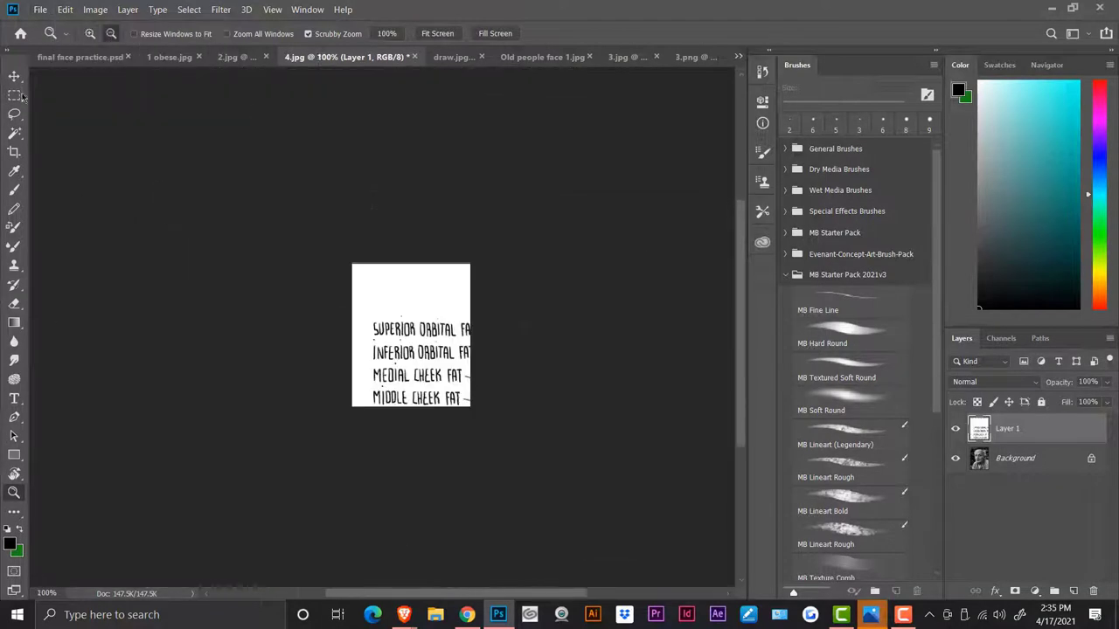
pyautogui.press('v')
pyautogui.moveTo(241, 184); pyautogui.dragTo(229, 185)
# - Scale the pasted diagram down and move it mostly off the canvas at the upper-left corner of 4.jpg
pyautogui.click(65, 10)
pyautogui.click(94, 312)
pyautogui.moveTo(341, 264); pyautogui.dragTo(358, 284)
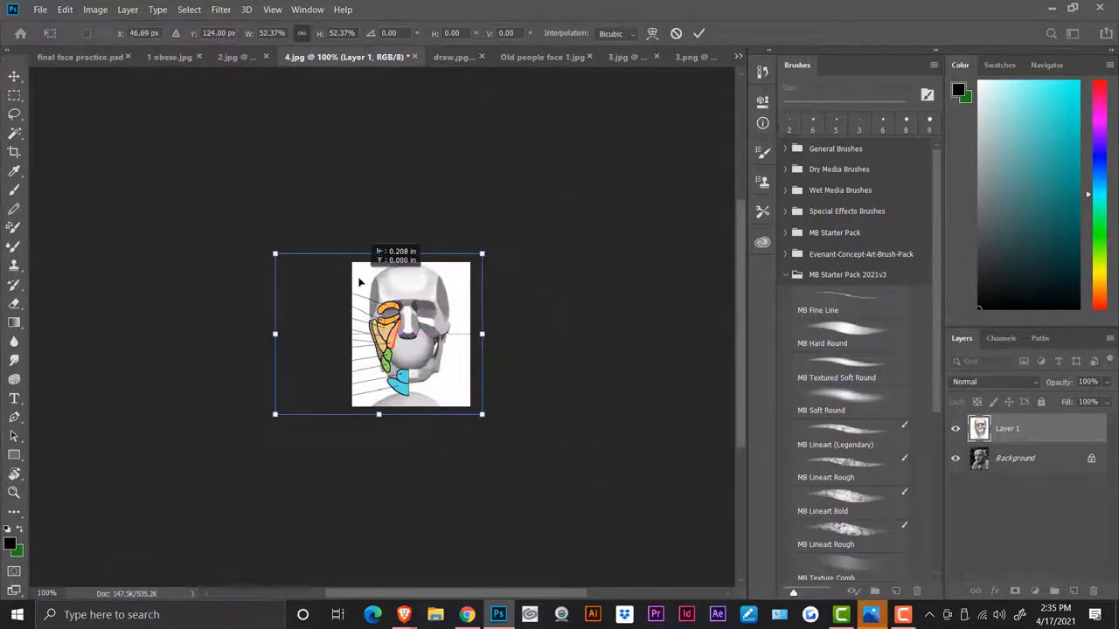
pyautogui.moveTo(275, 414); pyautogui.dragTo(321, 379)
pyautogui.scroll(7, 339, 403)
pyautogui.press('Return')
pyautogui.moveTo(351, 266); pyautogui.dragTo(133, 168)
# - Add a new layer above the diagram in 4.jpg and activate the Brush tool
pyautogui.click(1074, 592)
pyautogui.scroll(7, 379, 326)
pyautogui.click(14, 190)
pyautogui.click(903, 614)
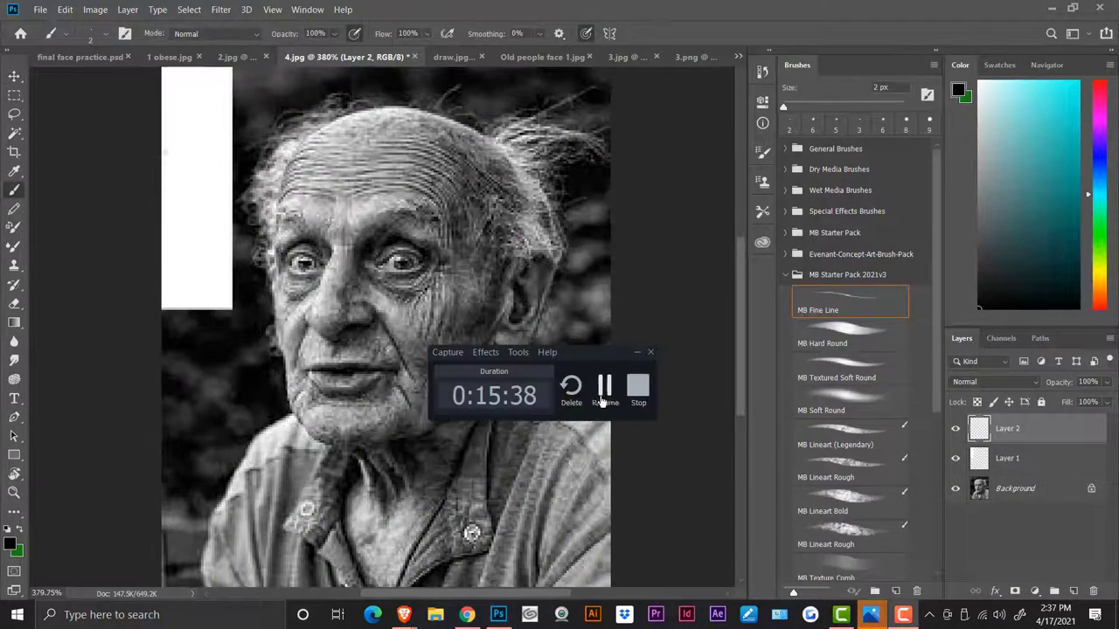
pyautogui.click(603, 400)
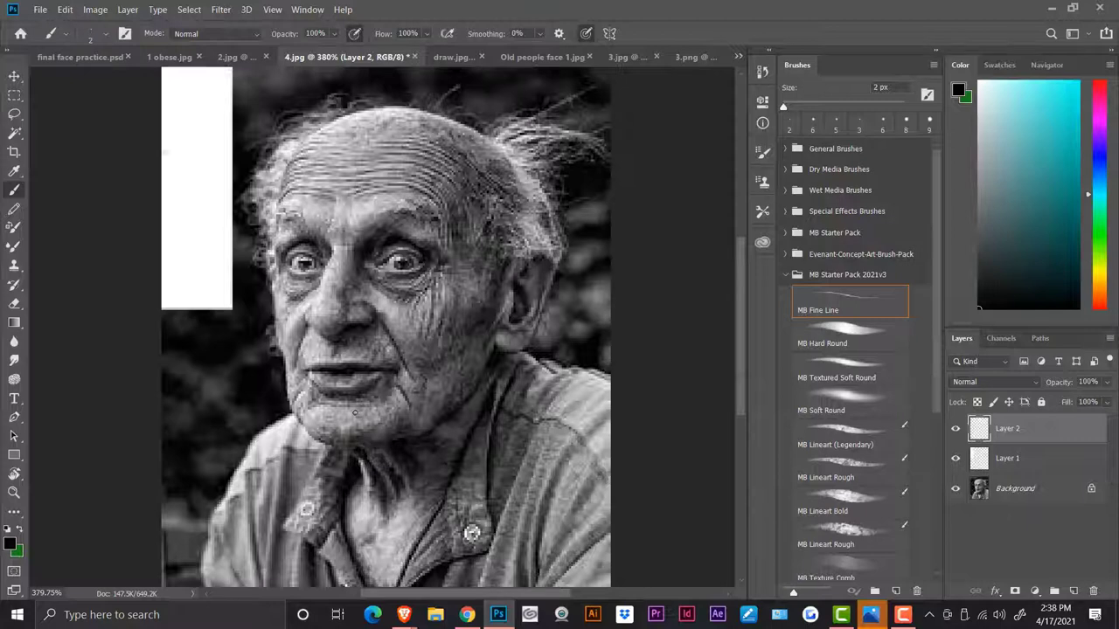
# - Set the foreground colour to dark red and reduce the brush size to 1 px
pyautogui.click(9, 543)
pyautogui.moveTo(540, 168); pyautogui.dragTo(550, 193)
pyautogui.click(697, 117)
pyautogui.press('[')
pyautogui.press('[')
pyautogui.click(1099, 81)
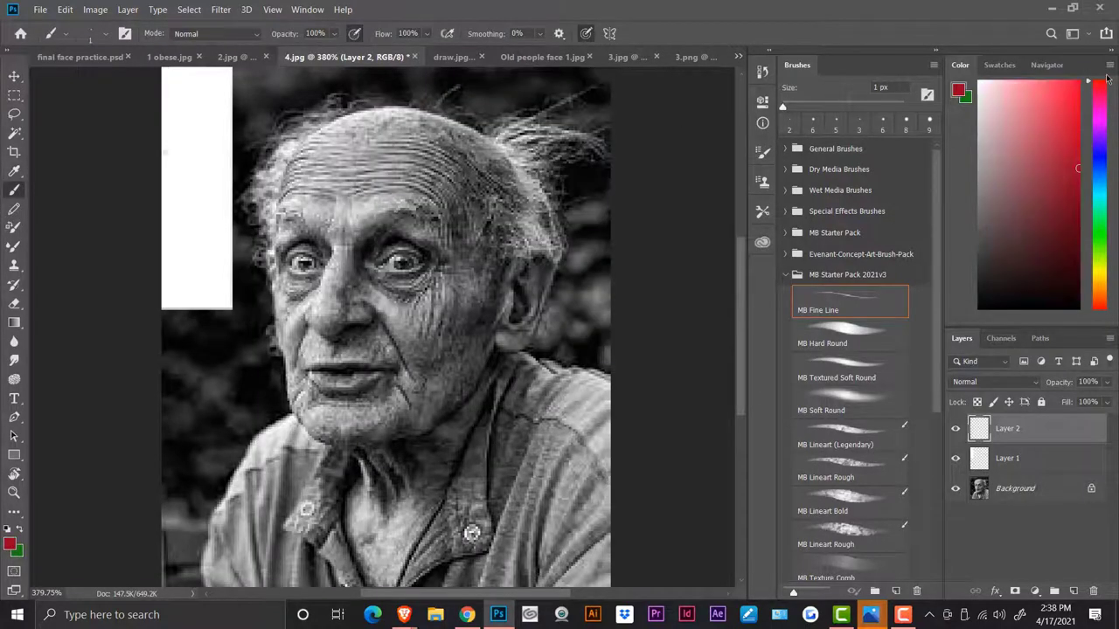
# - Draw the nasolabial fat outlines in dark red beside the nose and mouth on both cheeks in 4.jpg
pyautogui.click(518, 57)
pyautogui.click(360, 58)
pyautogui.click(318, 57)
pyautogui.moveTo(318, 285); pyautogui.dragTo(288, 315)
pyautogui.moveTo(374, 285); pyautogui.dragTo(403, 318)
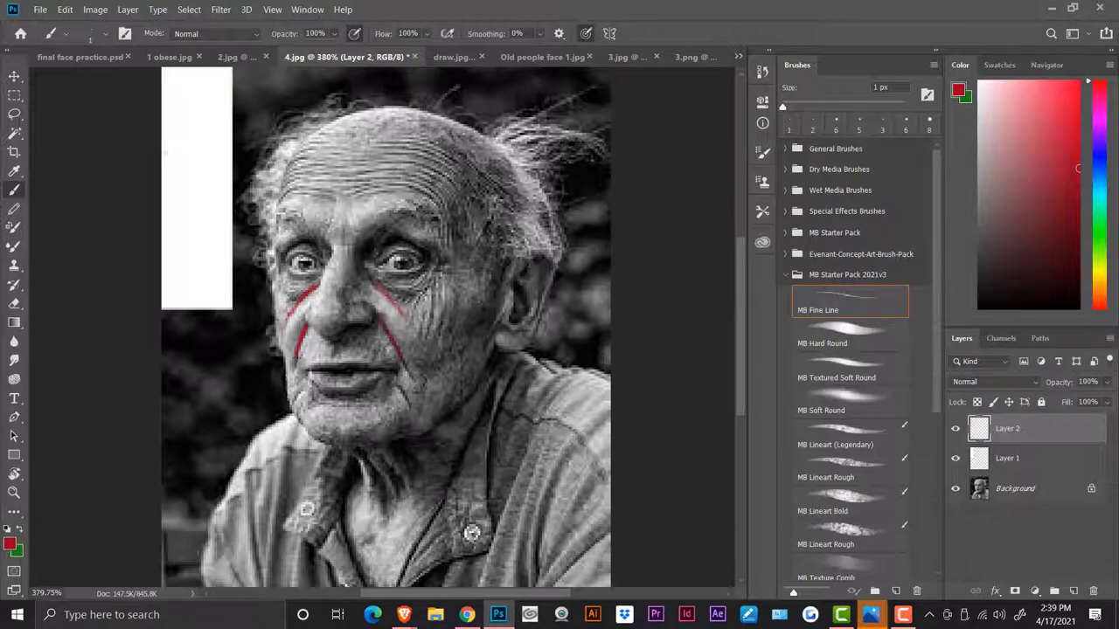
# - Outline the superior and inferior orbital fat in purple above and below both eyes in 4.jpg
pyautogui.click(1098, 122)
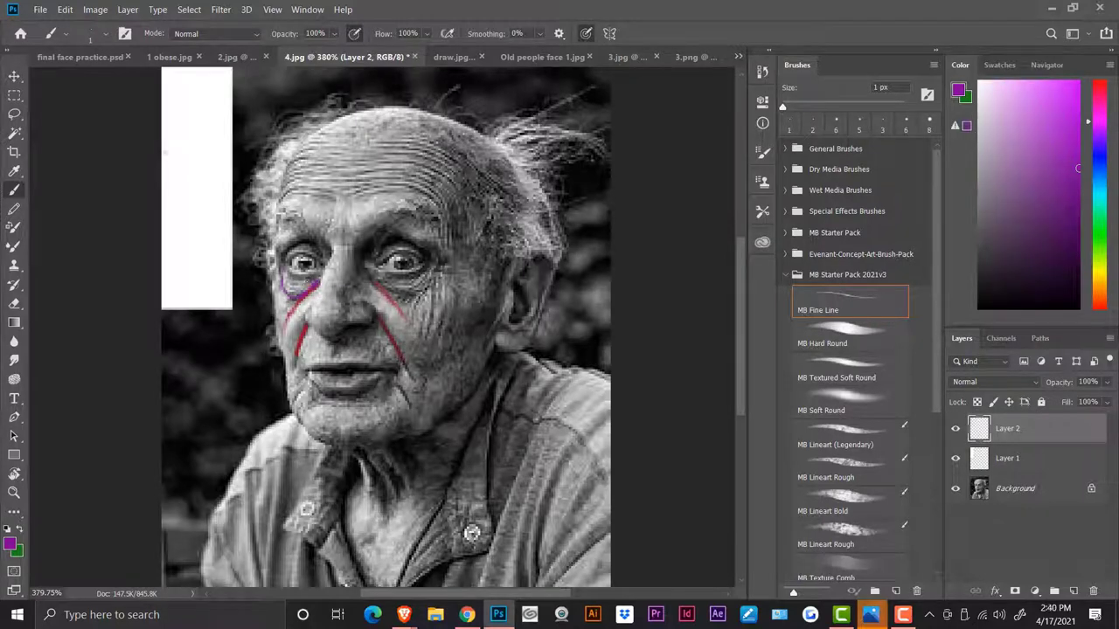
pyautogui.moveTo(280, 271); pyautogui.dragTo(294, 299)
pyautogui.moveTo(284, 256); pyautogui.dragTo(434, 260)
# - Outline the medial, middle and lateral cheek fat in blue with a 2 px brush on 4.jpg, undoing the excess shading
pyautogui.click(1100, 159)
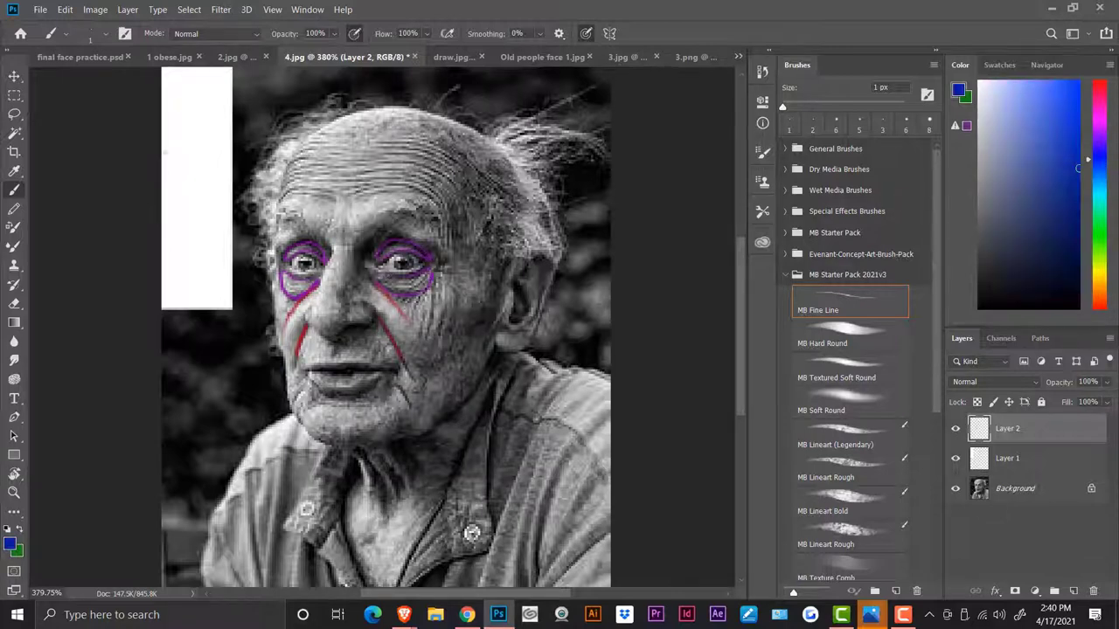
pyautogui.moveTo(389, 293); pyautogui.dragTo(424, 318)
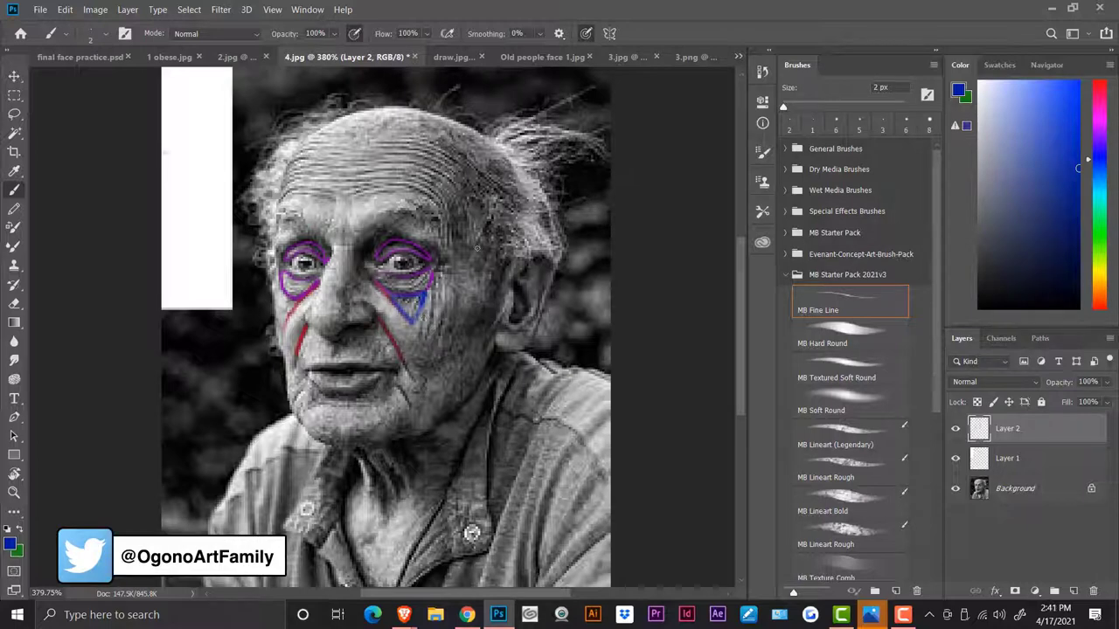
pyautogui.moveTo(280, 293); pyautogui.dragTo(292, 325)
pyautogui.moveTo(444, 284)
pyautogui.mouseDown()
pyautogui.moveTo(437, 332)
pyautogui.moveTo(411, 376)
pyautogui.moveTo(442, 297)
pyautogui.mouseUp()
pyautogui.moveTo(278, 282); pyautogui.dragTo(282, 367)
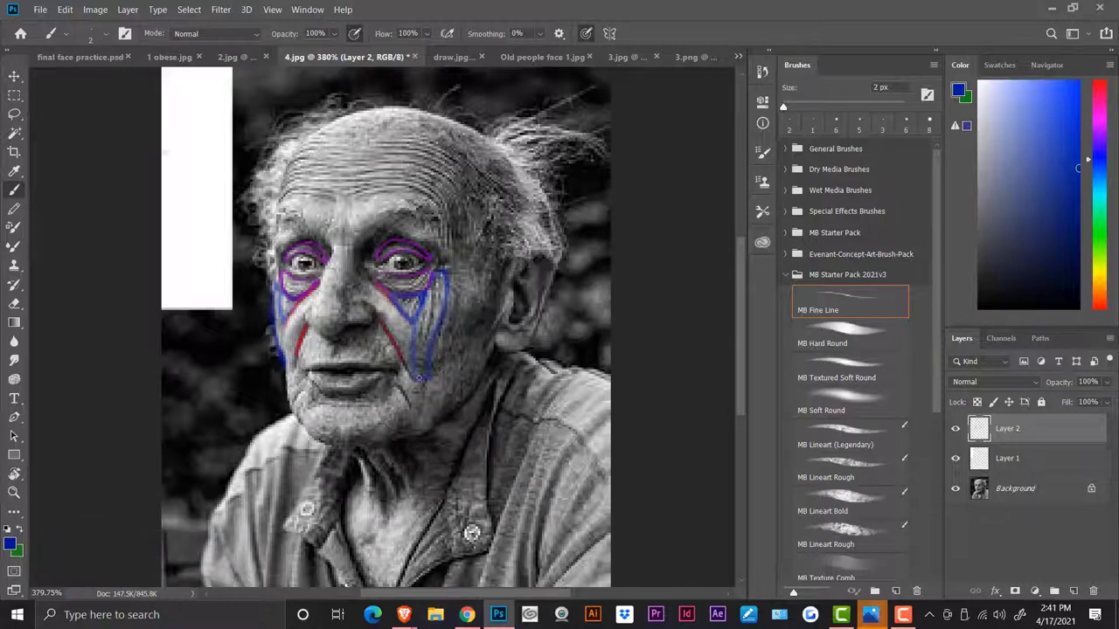
pyautogui.moveTo(454, 281)
pyautogui.mouseDown()
pyautogui.moveTo(465, 297)
pyautogui.moveTo(431, 369)
pyautogui.mouseUp()
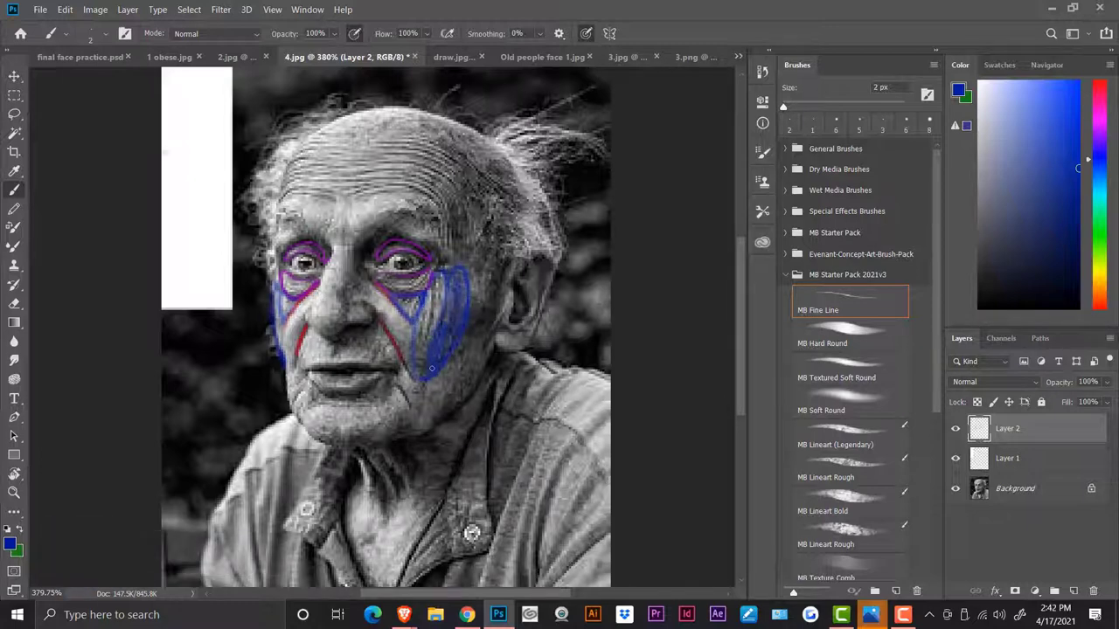
pyautogui.hotkey('ctrl', 'z')
# - Outline the premental fat on the chin and mark the submental fat below it in teal in 4.jpg
pyautogui.moveTo(1099, 166); pyautogui.dragTo(1100, 194)
pyautogui.moveTo(327, 406)
pyautogui.mouseDown()
pyautogui.moveTo(327, 437)
pyautogui.moveTo(320, 405)
pyautogui.mouseUp()
pyautogui.moveTo(339, 451)
pyautogui.mouseDown()
pyautogui.moveTo(379, 445)
pyautogui.moveTo(337, 439)
pyautogui.mouseUp()
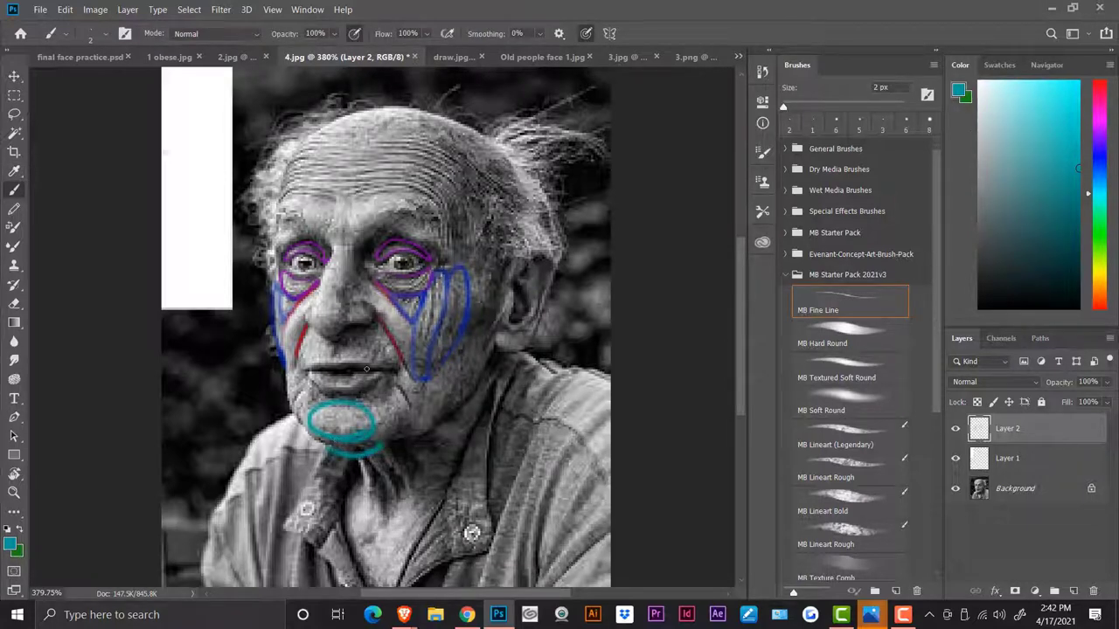
# - Outline the superior and inferior jowl fat in green beside both mouth corners in 4.jpg
pyautogui.click(1100, 236)
pyautogui.moveTo(399, 376); pyautogui.dragTo(437, 425)
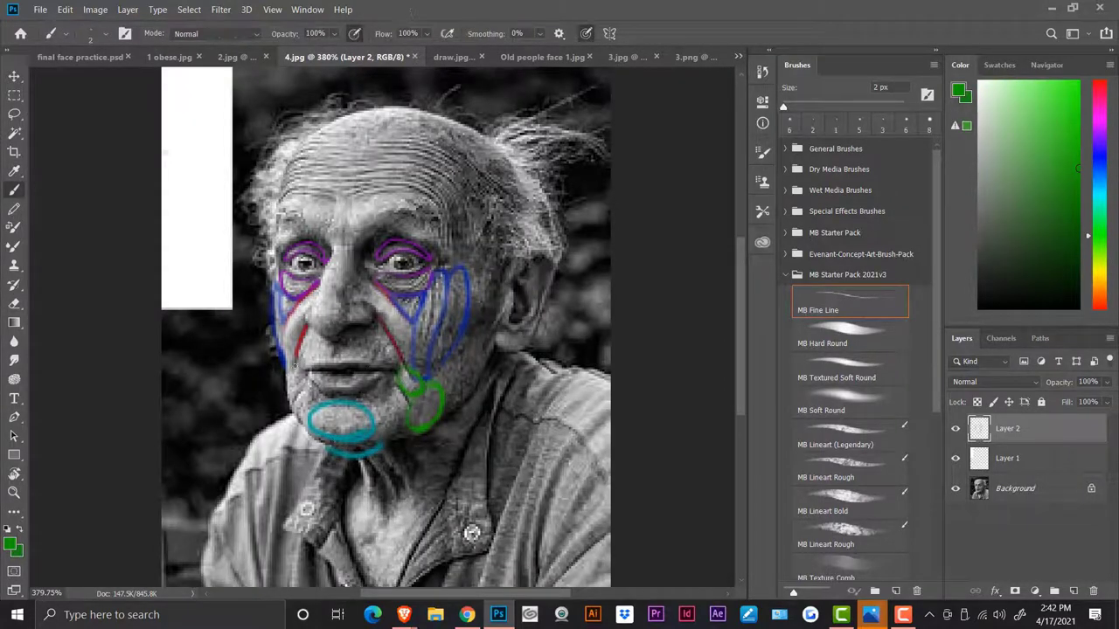
pyautogui.moveTo(302, 360)
pyautogui.mouseDown()
pyautogui.moveTo(296, 408)
pyautogui.moveTo(295, 366)
pyautogui.mouseUp()
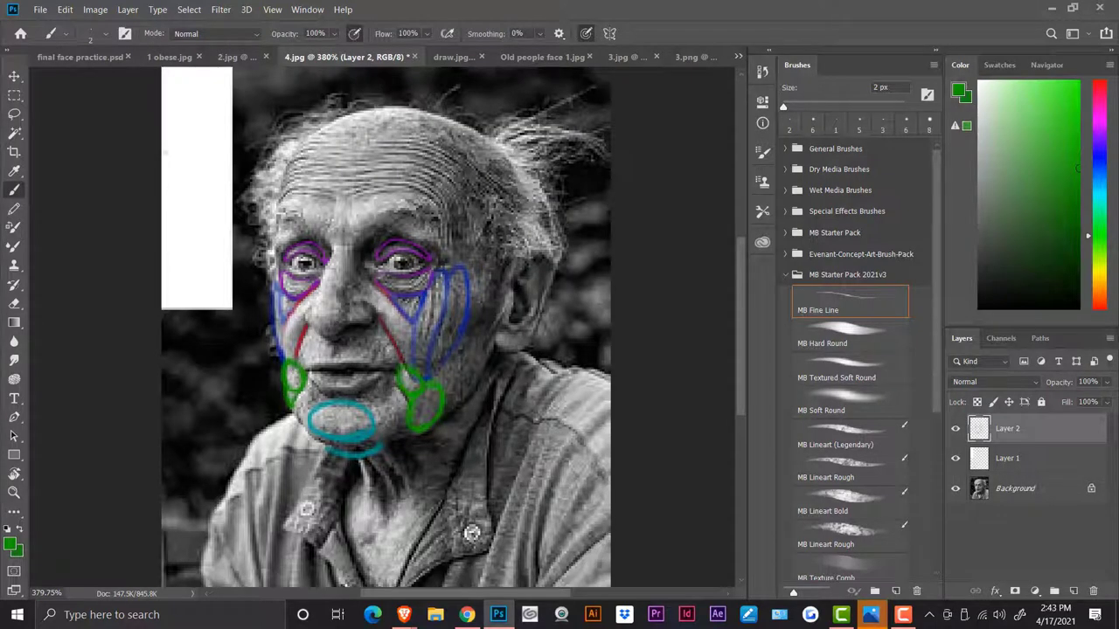
# - Choose a blue foreground colour and shade the lateral cheek fat in front of the visible ear in 4.jpg
pyautogui.click(1101, 123)
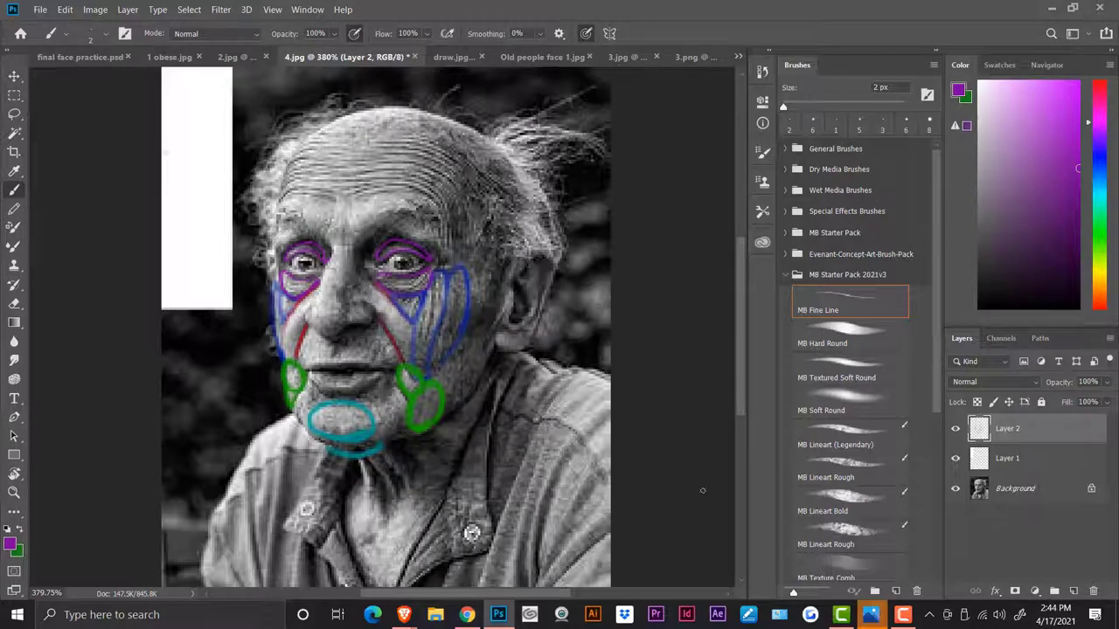
pyautogui.click(10, 543)
pyautogui.click(569, 186)
pyautogui.click(697, 117)
pyautogui.moveTo(462, 297); pyautogui.dragTo(435, 344)
pyautogui.moveTo(463, 278); pyautogui.dragTo(440, 345)
# - Move the pasted diagram downward along the canvas edge in 4.jpg
pyautogui.scroll(1, 439, 380)
pyautogui.press('v')
pyautogui.moveTo(179, 171)
pyautogui.mouseDown()
pyautogui.moveTo(472, 237)
pyautogui.moveTo(529, 114)
pyautogui.moveTo(324, 179)
pyautogui.moveTo(258, 271)
pyautogui.moveTo(493, 280)
pyautogui.moveTo(171, 266)
pyautogui.mouseUp()
# - Make Layer 2 active and rework the blue shading of the lateral cheek fat in 4.jpg
pyautogui.press('g')
pyautogui.press('e')
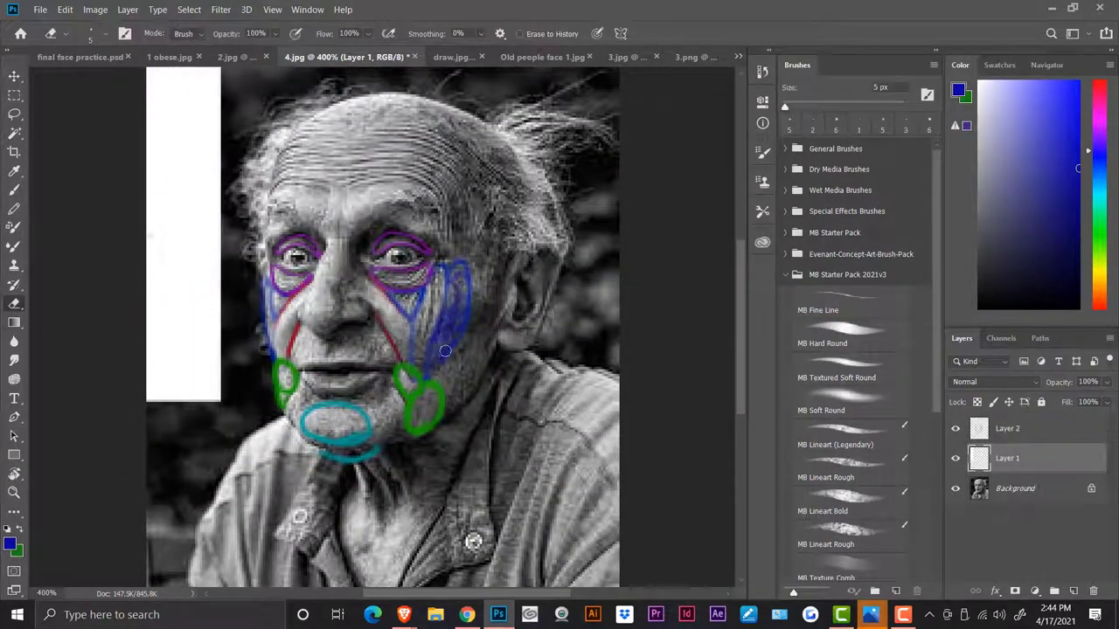
pyautogui.click(1007, 429)
pyautogui.moveTo(461, 273)
pyautogui.mouseDown()
pyautogui.moveTo(432, 376)
pyautogui.moveTo(487, 335)
pyautogui.moveTo(489, 262)
pyautogui.moveTo(454, 376)
pyautogui.mouseUp()
pyautogui.press('b')
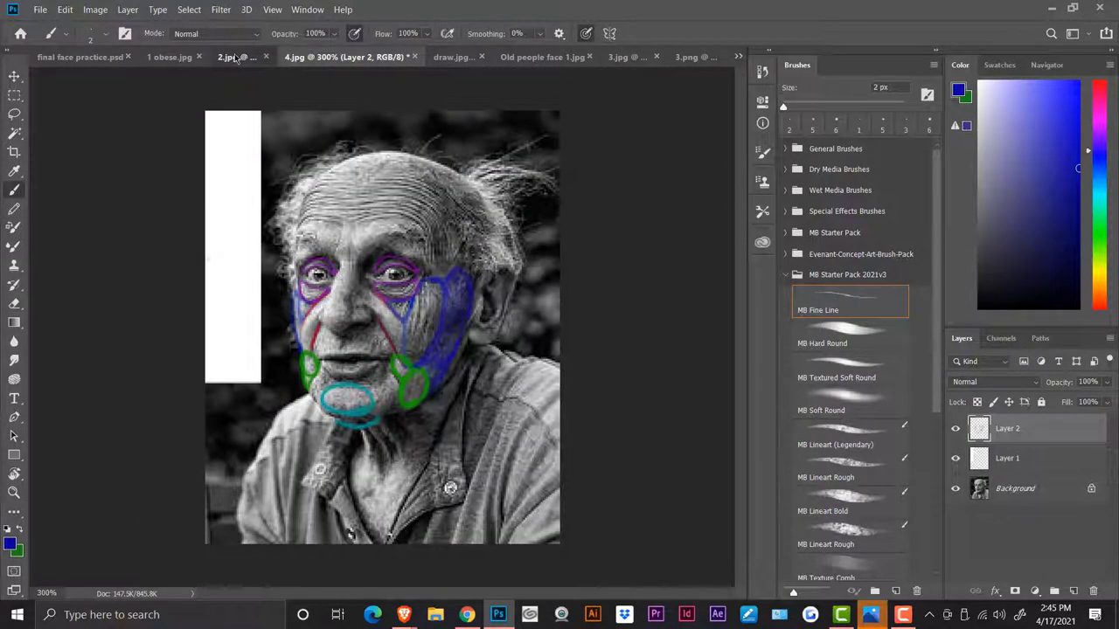
# - Copy the whole labelled skull diagram from its document and paste it into 2.jpg
pyautogui.click(234, 56)
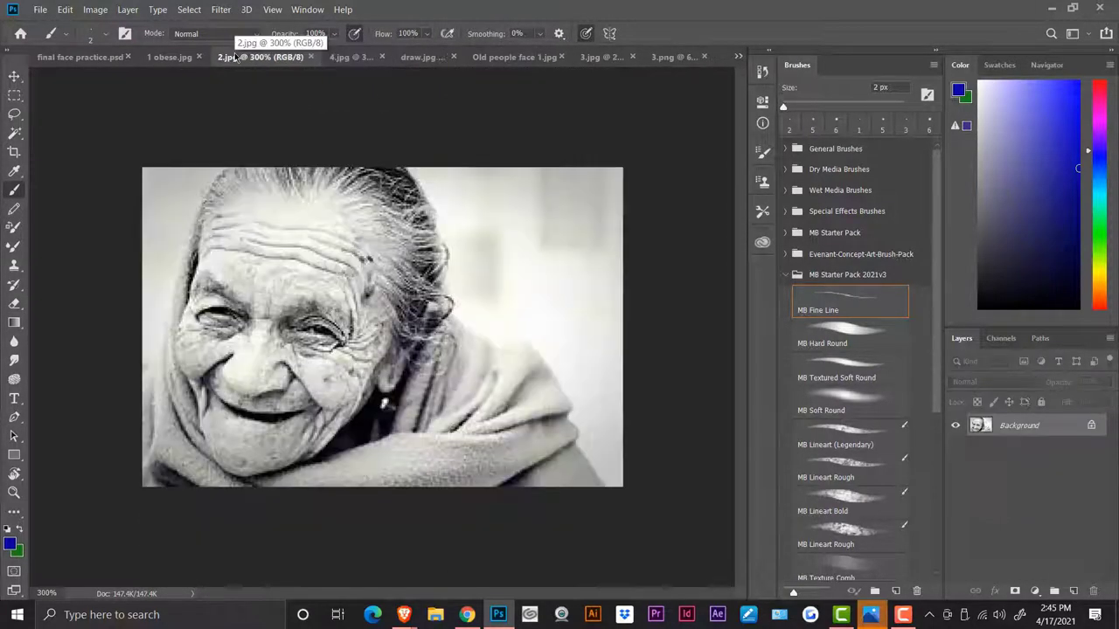
pyautogui.click(673, 57)
pyautogui.hotkey('ctrl', 'a')
pyautogui.click(65, 9)
pyautogui.click(77, 103)
pyautogui.click(249, 57)
pyautogui.click(64, 9)
pyautogui.click(83, 130)
pyautogui.click(64, 10)
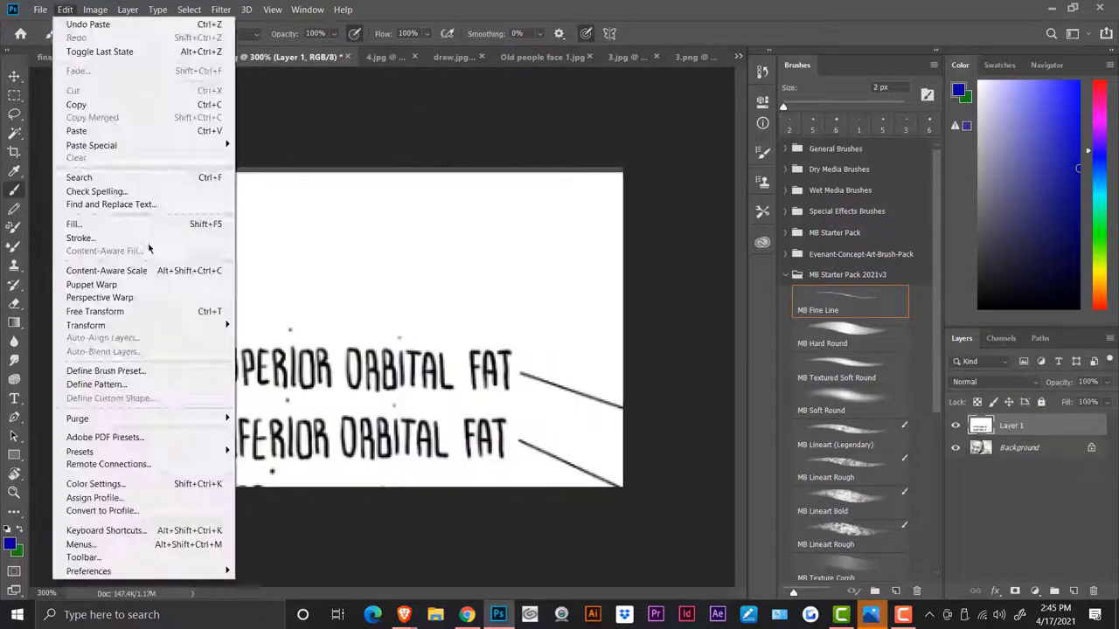
pyautogui.moveTo(175, 210); pyautogui.dragTo(360, 430)
pyautogui.moveTo(424, 482); pyautogui.dragTo(183, 207)
pyautogui.moveTo(118, 156); pyautogui.dragTo(323, 423)
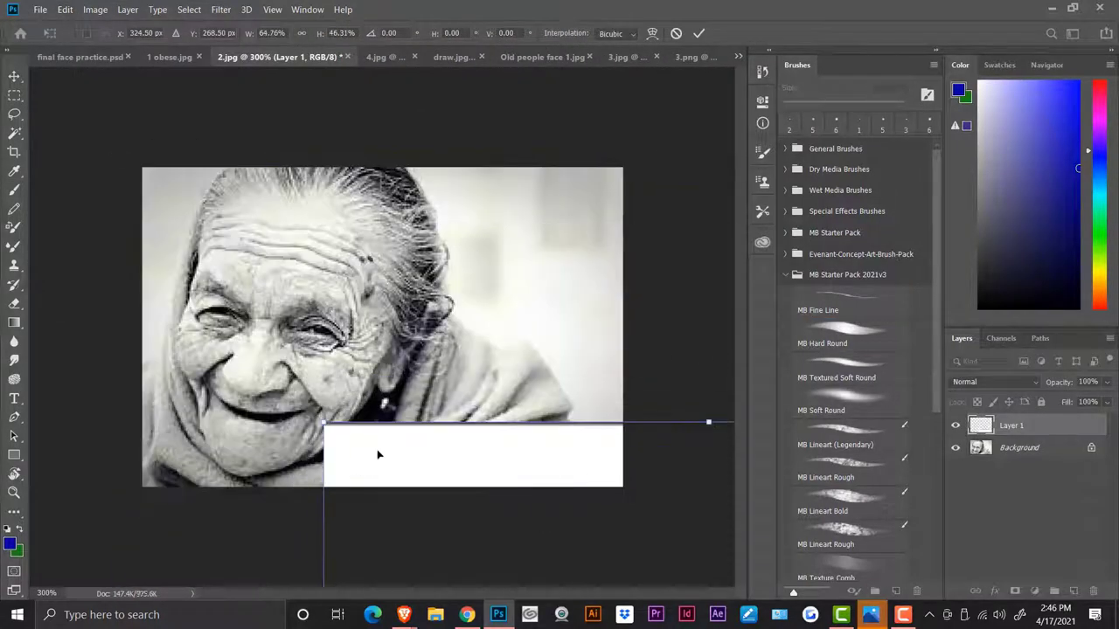
pyautogui.moveTo(377, 455); pyautogui.dragTo(194, 218)
pyautogui.hotkey('ctrl', 'z')
pyautogui.moveTo(377, 435); pyautogui.dragTo(39, 96)
pyautogui.moveTo(367, 83); pyautogui.dragTo(367, 138)
pyautogui.press('Return')
pyautogui.click(955, 426)
# - Paste the skull diagram again in 2.jpg, scale it to about 19% and move it mostly off the upper-right canvas corner
pyautogui.click(66, 9)
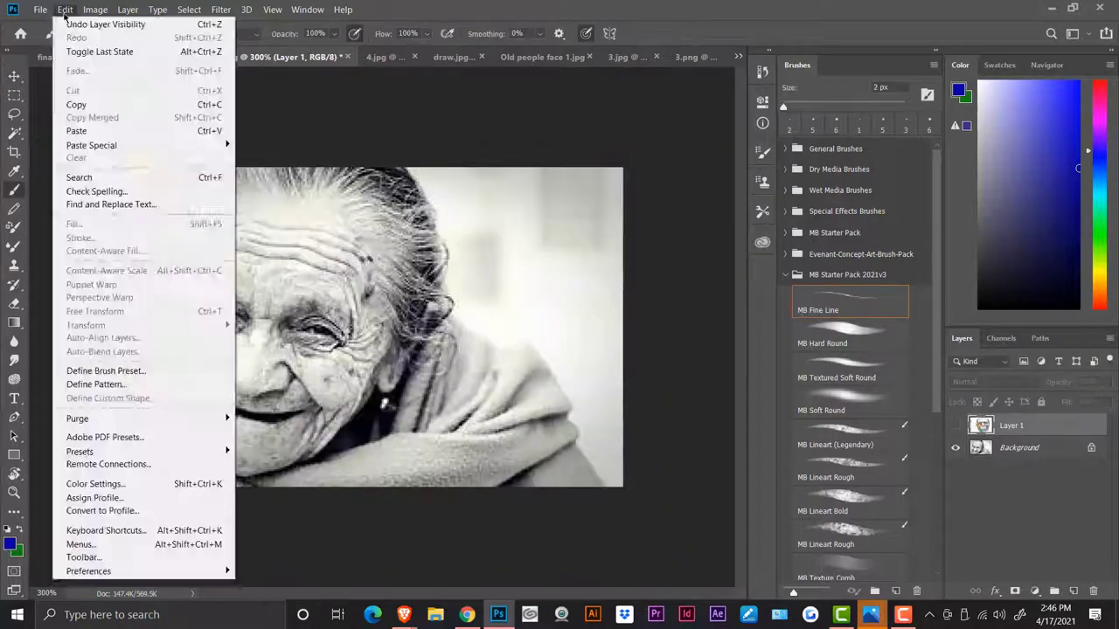
pyautogui.click(77, 131)
pyautogui.click(66, 9)
pyautogui.click(119, 311)
pyautogui.moveTo(144, 171); pyautogui.dragTo(554, 483)
pyautogui.moveTo(647, 568); pyautogui.dragTo(262, 300)
pyautogui.moveTo(170, 215); pyautogui.dragTo(622, 560)
pyautogui.moveTo(686, 581); pyautogui.dragTo(220, 270)
pyautogui.moveTo(149, 217); pyautogui.dragTo(289, 317)
pyautogui.moveTo(367, 425); pyautogui.dragTo(599, 109)
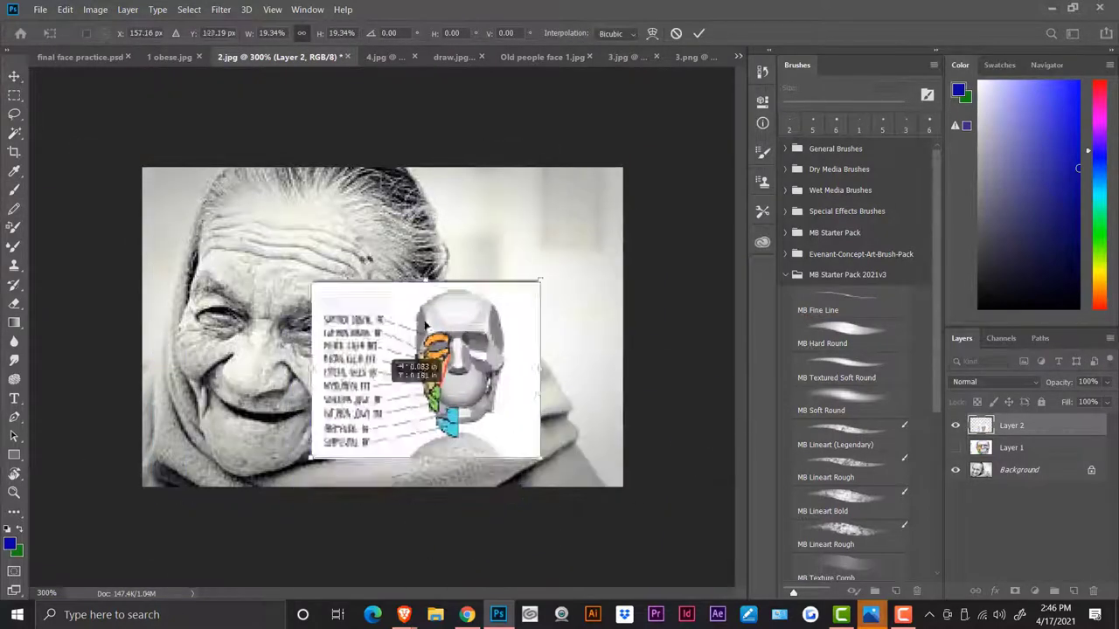
# - Delete the hidden diagram layer in 2.jpg and add a new layer above the remaining diagram
pyautogui.moveTo(1058, 453)
pyautogui.mouseDown()
pyautogui.moveTo(1059, 560)
pyautogui.moveTo(1093, 591)
pyautogui.mouseUp()
pyautogui.click(1073, 591)
pyautogui.moveTo(1013, 448); pyautogui.dragTo(1014, 416)
# - Outline the nasolabial fat in dark red from the nose towards the mouth on both cheeks in 2.jpg
pyautogui.click(1100, 82)
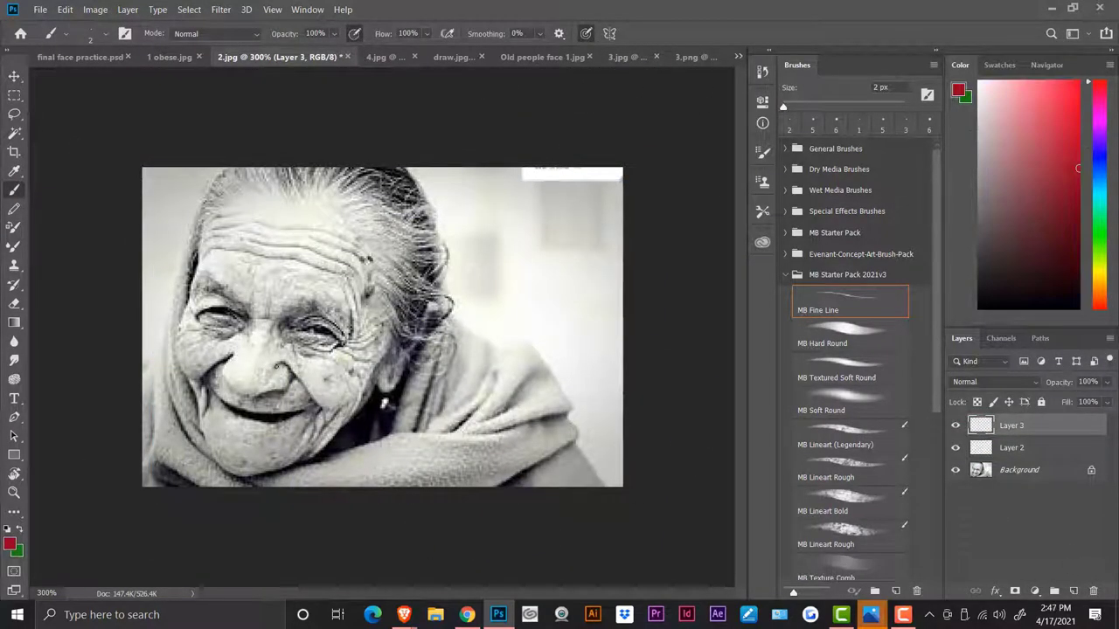
pyautogui.moveTo(277, 365); pyautogui.dragTo(318, 406)
pyautogui.moveTo(301, 355); pyautogui.dragTo(340, 407)
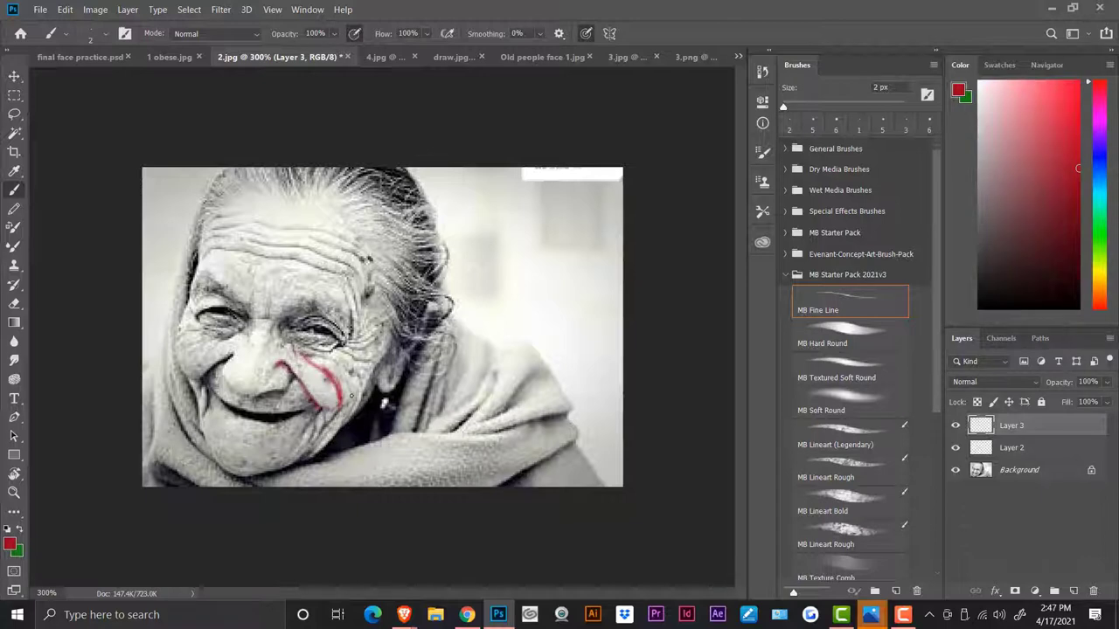
pyautogui.moveTo(234, 357); pyautogui.dragTo(204, 381)
pyautogui.moveTo(180, 365)
pyautogui.mouseDown()
pyautogui.moveTo(241, 334)
pyautogui.moveTo(339, 385)
pyautogui.moveTo(299, 347)
pyautogui.moveTo(368, 384)
pyautogui.moveTo(349, 419)
pyautogui.mouseUp()
# - Outline the cheek fat pads in purple beside the red nasolabial lines on both cheeks in 2.jpg
pyautogui.click(1092, 116)
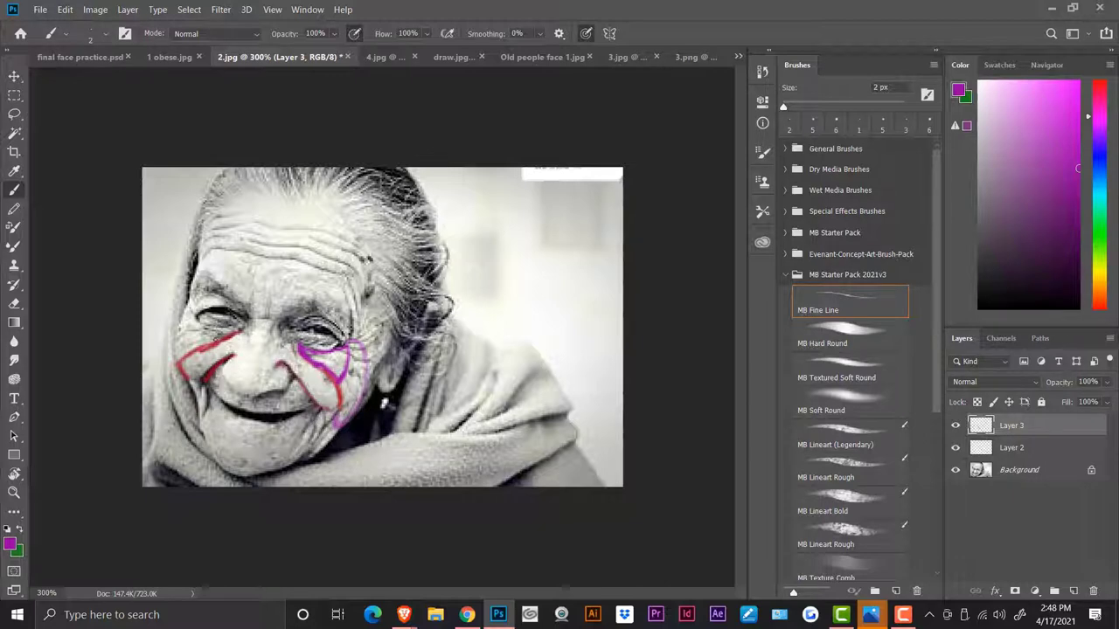
pyautogui.moveTo(219, 327); pyautogui.dragTo(176, 359)
pyautogui.moveTo(187, 306); pyautogui.dragTo(179, 365)
# - Outline the orbital fat in blue around both eyes in 2.jpg
pyautogui.click(1100, 157)
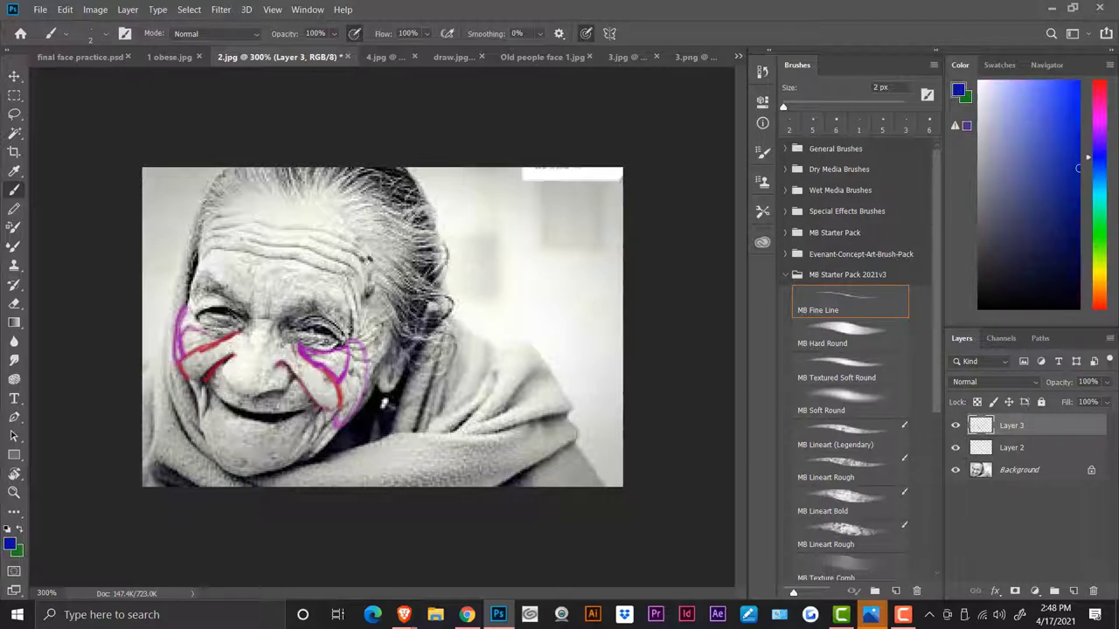
pyautogui.moveTo(291, 328)
pyautogui.mouseDown()
pyautogui.moveTo(332, 348)
pyautogui.moveTo(344, 341)
pyautogui.mouseUp()
pyautogui.moveTo(299, 323)
pyautogui.mouseDown()
pyautogui.moveTo(335, 318)
pyautogui.moveTo(347, 341)
pyautogui.mouseUp()
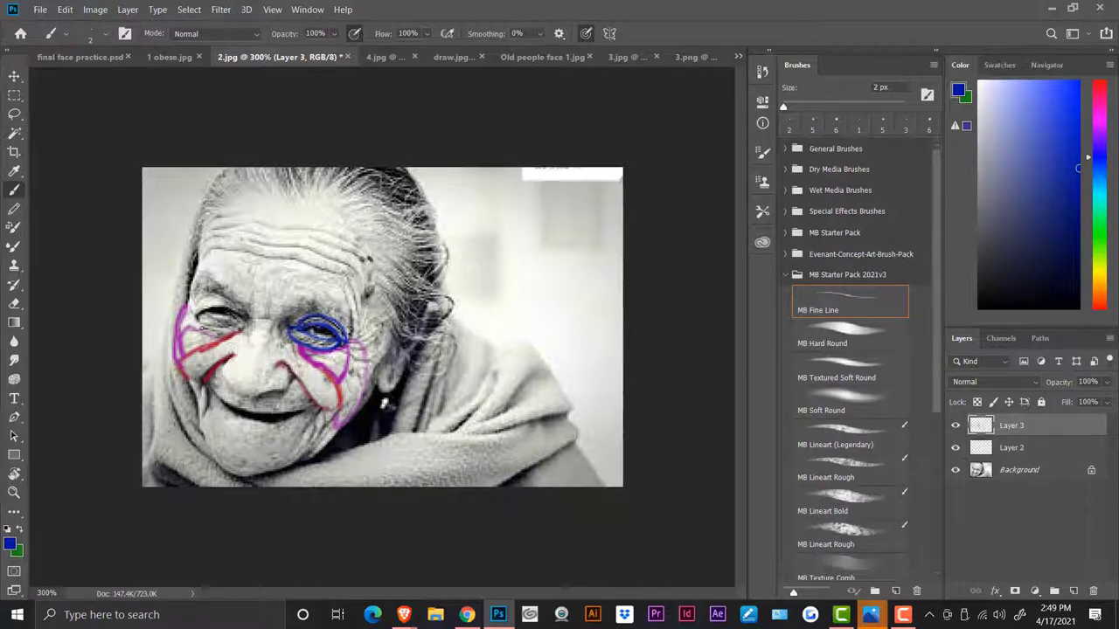
pyautogui.moveTo(221, 306)
pyautogui.mouseDown()
pyautogui.moveTo(234, 301)
pyautogui.moveTo(214, 325)
pyautogui.mouseUp()
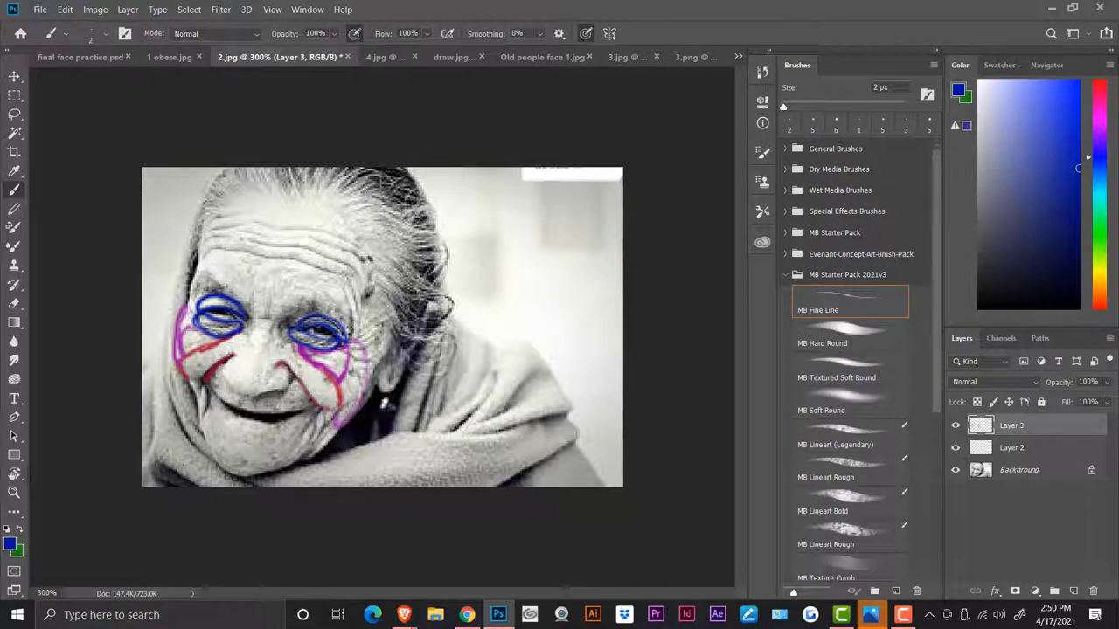
# - Outline the chin fat in light blue and the jowl fat beside both mouth corners in green in 2.jpg
pyautogui.click(959, 90)
pyautogui.click(700, 144)
pyautogui.click(1102, 189)
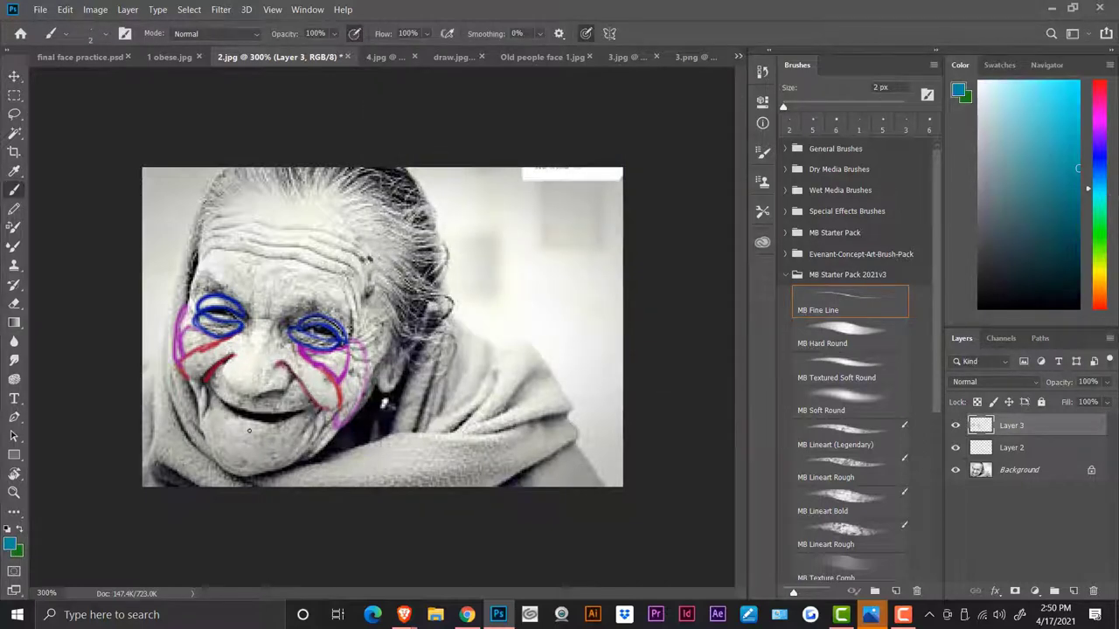
pyautogui.moveTo(249, 430); pyautogui.dragTo(270, 476)
pyautogui.click(1097, 232)
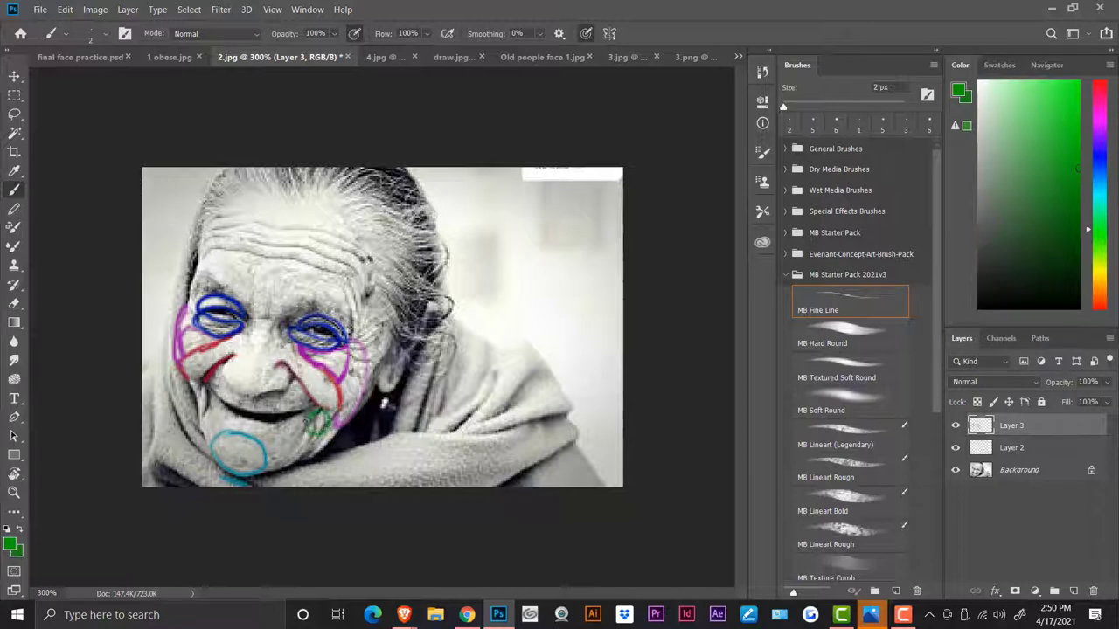
pyautogui.moveTo(319, 425); pyautogui.dragTo(325, 453)
# - Move the diagram fully off the canvas in 2.jpg and shade the lateral cheek fat in pink-purple sampled from the outline
pyautogui.keyDown('alt'); pyautogui.click(193, 387); pyautogui.keyUp('alt')
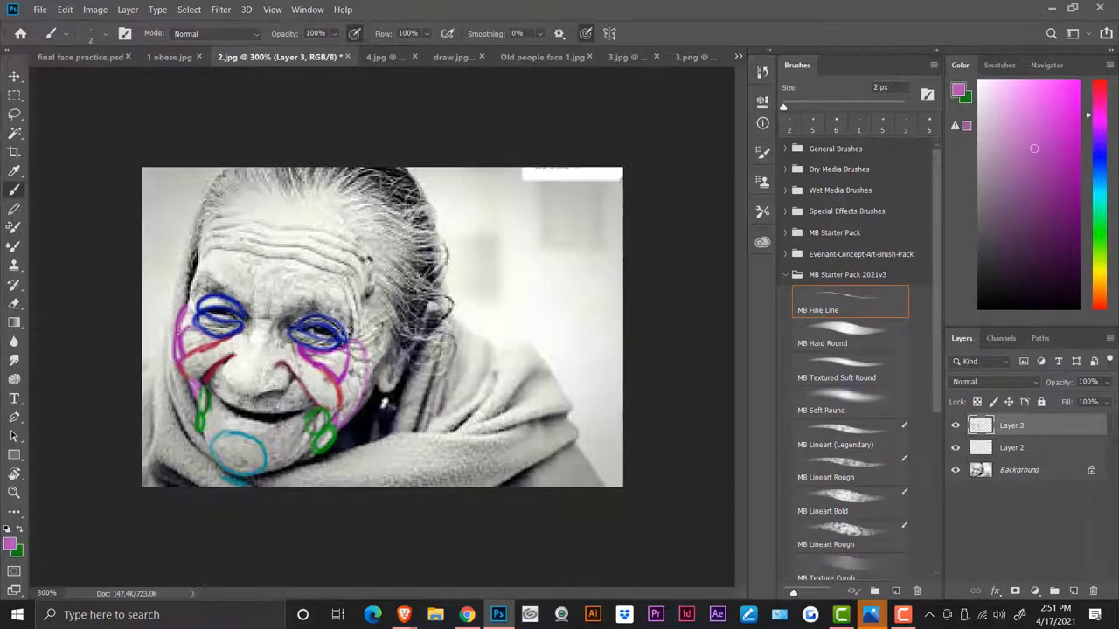
pyautogui.press('v')
pyautogui.moveTo(579, 177); pyautogui.dragTo(687, 248)
pyautogui.press('b')
pyautogui.moveTo(363, 348); pyautogui.dragTo(381, 411)
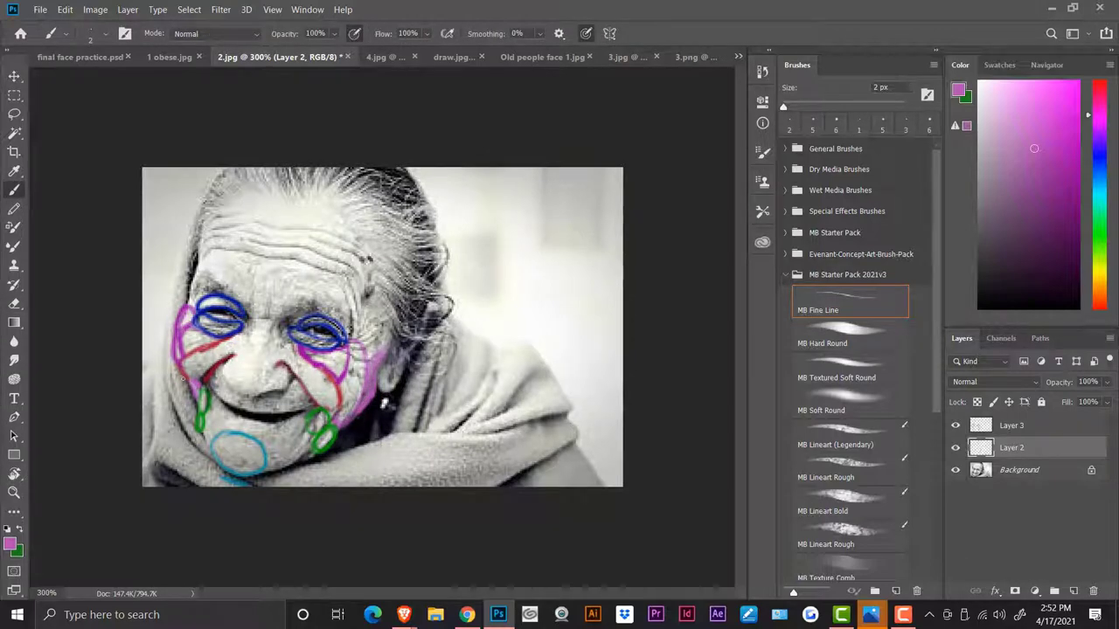
pyautogui.click(40, 9)
pyautogui.click(66, 167)
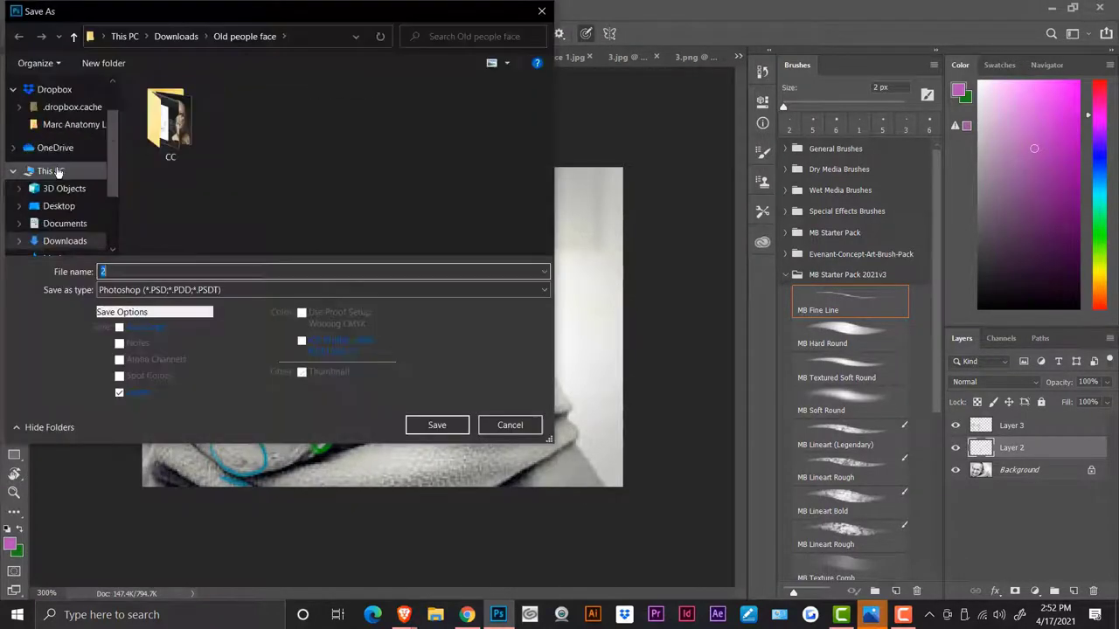
pyautogui.click(465, 423)
# - Switch to the document 1 obese.jpg and paste the labelled skull diagram into it
pyautogui.hotkey('ctrl', 'Tab')
pyautogui.hotkey('ctrl', 'Tab')
pyautogui.hotkey('ctrl', 'Tab')
pyautogui.hotkey('ctrl', 'Tab')
pyautogui.hotkey('ctrl', 'Tab')
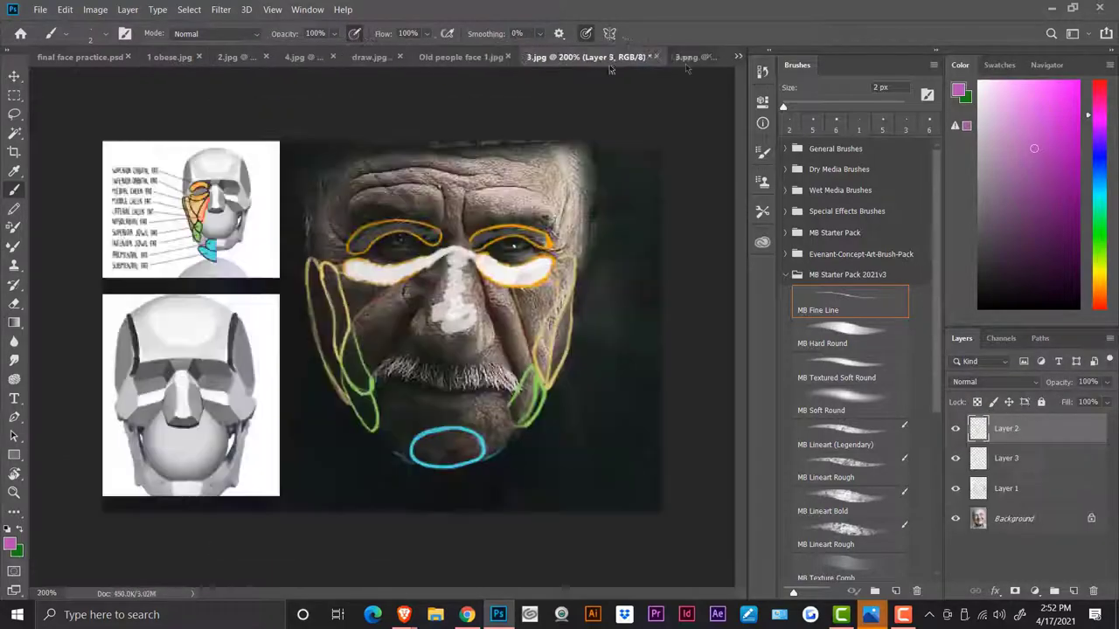
pyautogui.hotkey('ctrl', 'Tab')
pyautogui.hotkey('ctrl', 'Tab')
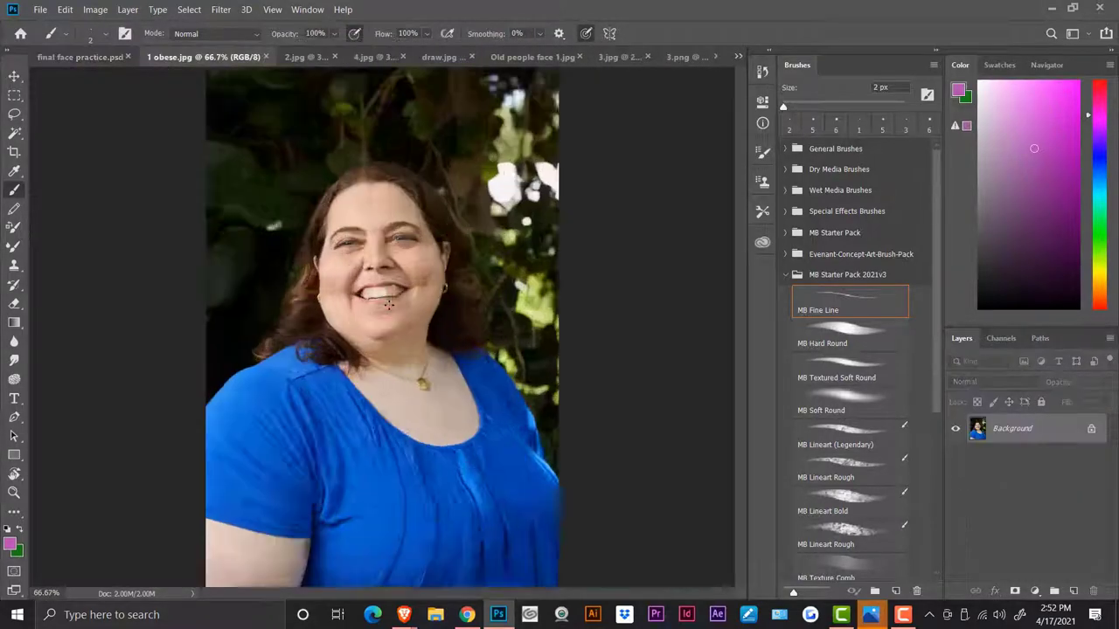
pyautogui.click(64, 10)
pyautogui.click(114, 134)
# - Scale the pasted diagram down and move it mostly off the canvas at the upper-left edge of 1 obese.jpg
pyautogui.press('v')
pyautogui.moveTo(382, 332); pyautogui.dragTo(376, 305)
pyautogui.click(65, 10)
pyautogui.click(96, 308)
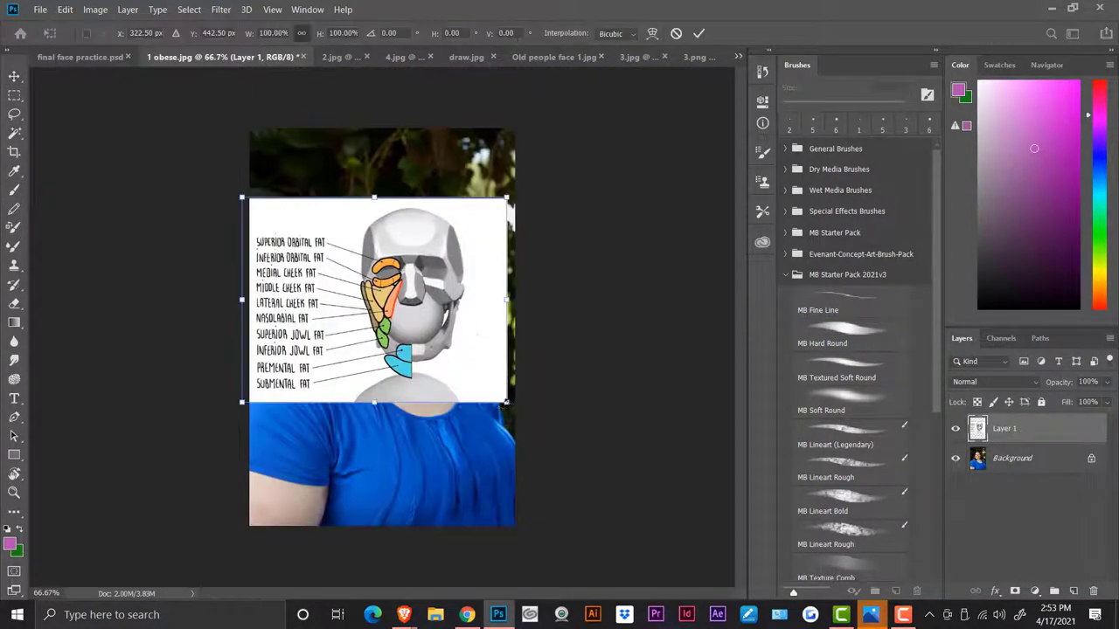
pyautogui.moveTo(509, 402); pyautogui.dragTo(383, 307)
pyautogui.hotkey('ctrl', '+')
pyautogui.moveTo(439, 532); pyautogui.dragTo(515, 624)
pyautogui.press('Return')
pyautogui.moveTo(366, 312); pyautogui.dragTo(174, 207)
# - Outline the nasolabial fat on both cheeks in 1 obese.jpg with a 5 px crimson brush
pyautogui.click(14, 189)
pyautogui.click(1093, 88)
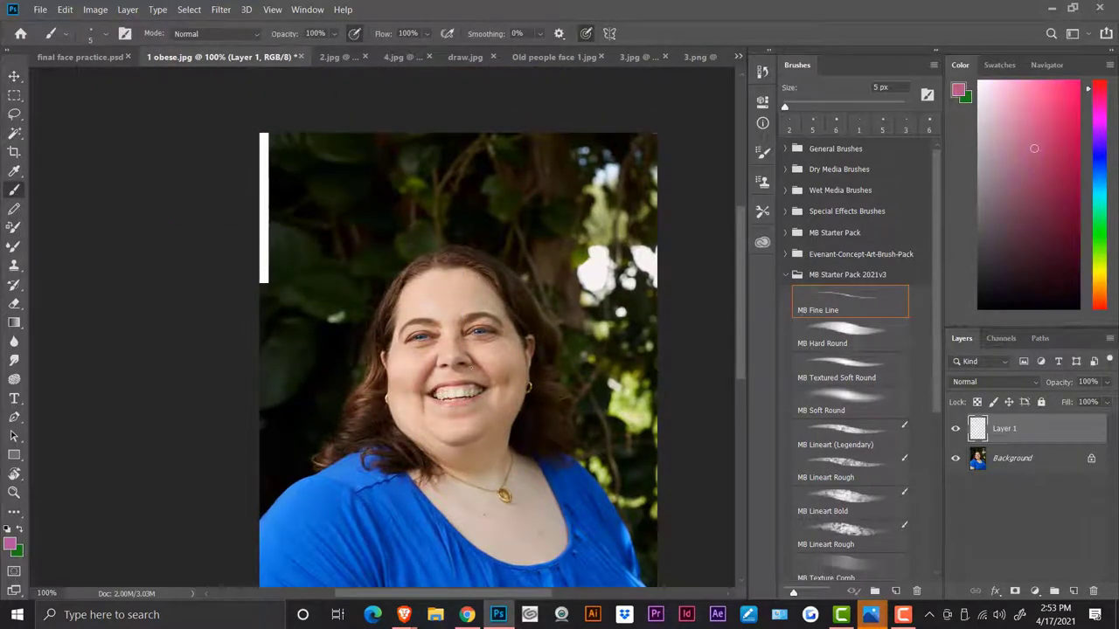
pyautogui.hotkey('ctrl', '=')
pyautogui.click(1076, 141)
pyautogui.moveTo(490, 386)
pyautogui.mouseDown()
pyautogui.moveTo(460, 457)
pyautogui.moveTo(454, 398)
pyautogui.mouseUp()
pyautogui.moveTo(552, 384); pyautogui.dragTo(599, 437)
pyautogui.moveTo(550, 358); pyautogui.dragTo(615, 402)
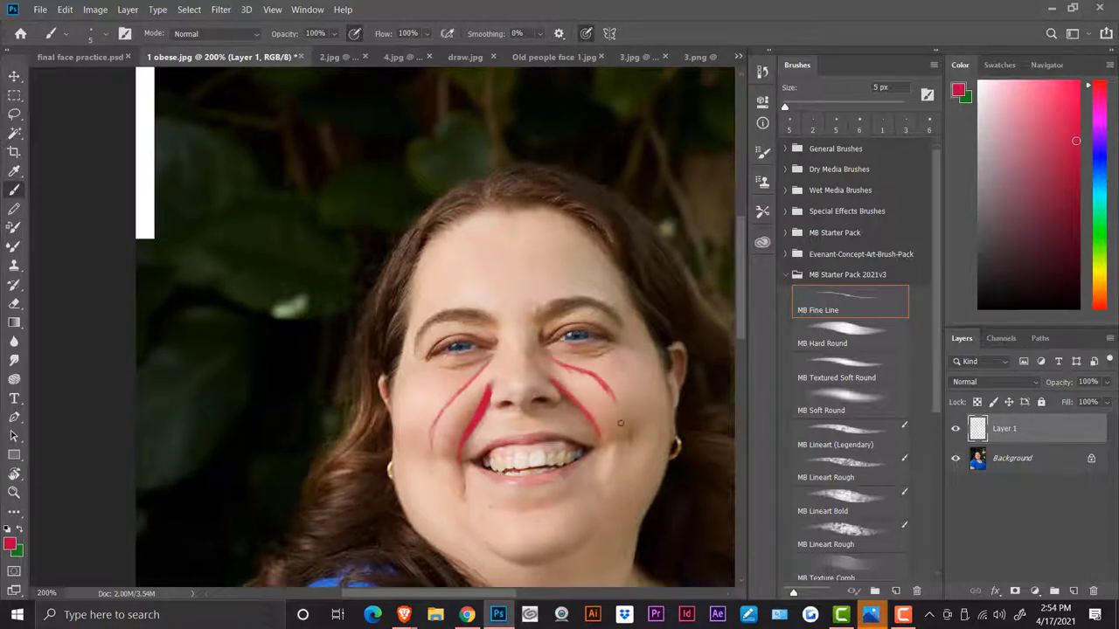
# - Outline the superior and inferior orbital fat in magenta around both eyes in 1 obese.jpg
pyautogui.click(1104, 115)
pyautogui.moveTo(458, 386)
pyautogui.mouseDown()
pyautogui.moveTo(423, 362)
pyautogui.moveTo(424, 332)
pyautogui.moveTo(481, 335)
pyautogui.mouseUp()
pyautogui.moveTo(590, 353)
pyautogui.mouseDown()
pyautogui.moveTo(618, 336)
pyautogui.moveTo(561, 314)
pyautogui.moveTo(608, 331)
pyautogui.mouseUp()
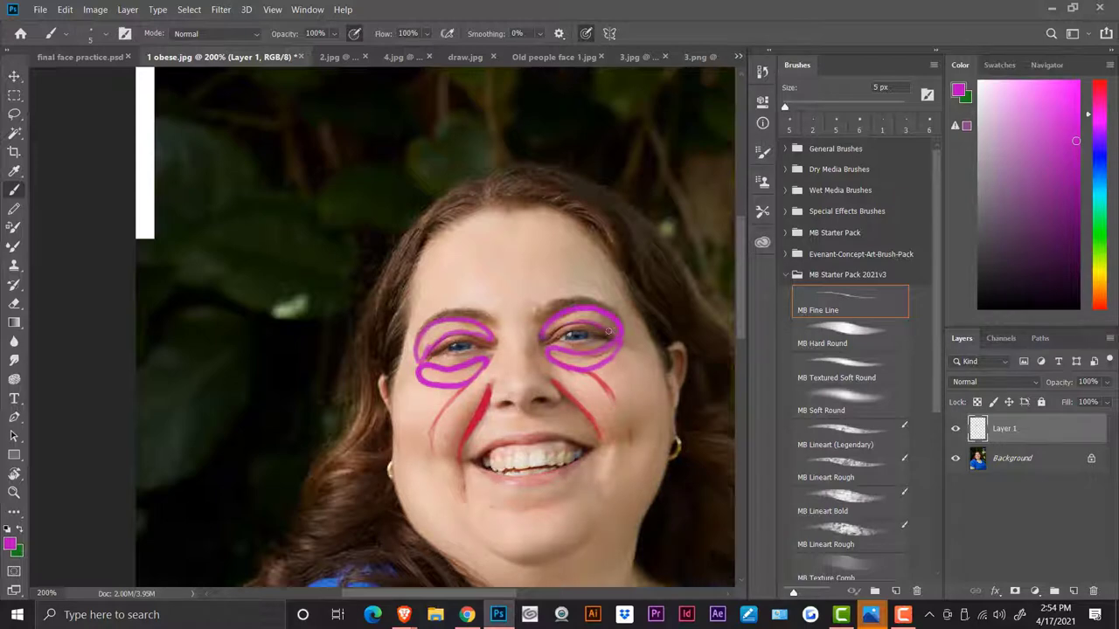
# - Outline the middle and lateral cheek fat in blue on both sides of the face in 1 obese.jpg
pyautogui.click(1101, 156)
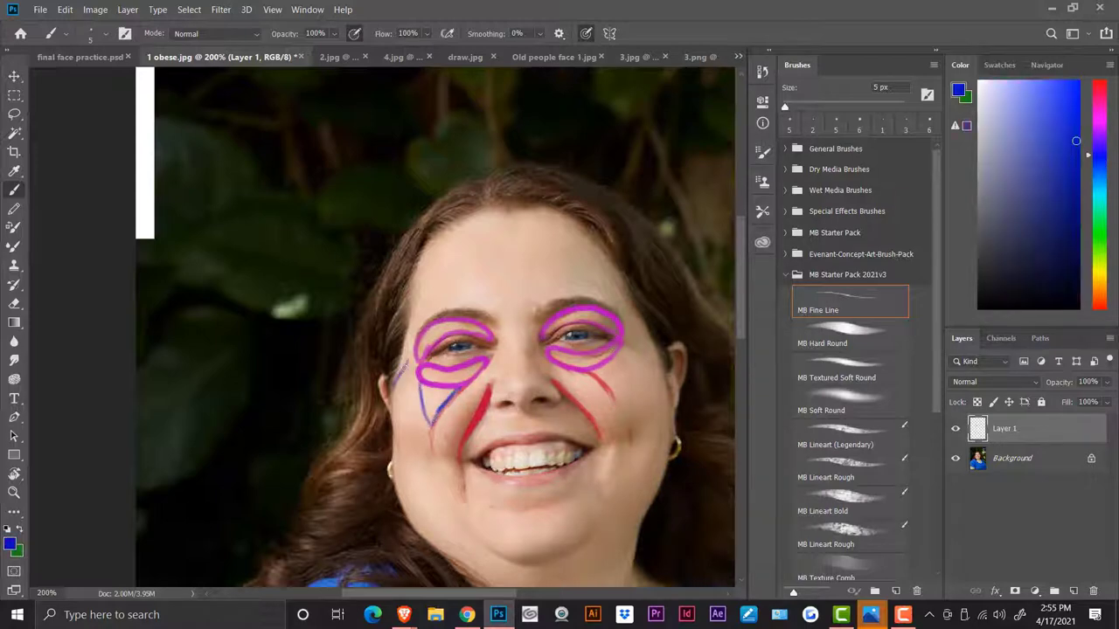
pyautogui.moveTo(401, 376)
pyautogui.mouseDown()
pyautogui.moveTo(397, 429)
pyautogui.moveTo(433, 474)
pyautogui.mouseUp()
pyautogui.moveTo(403, 350)
pyautogui.mouseDown()
pyautogui.moveTo(399, 454)
pyautogui.moveTo(442, 498)
pyautogui.moveTo(444, 466)
pyautogui.mouseUp()
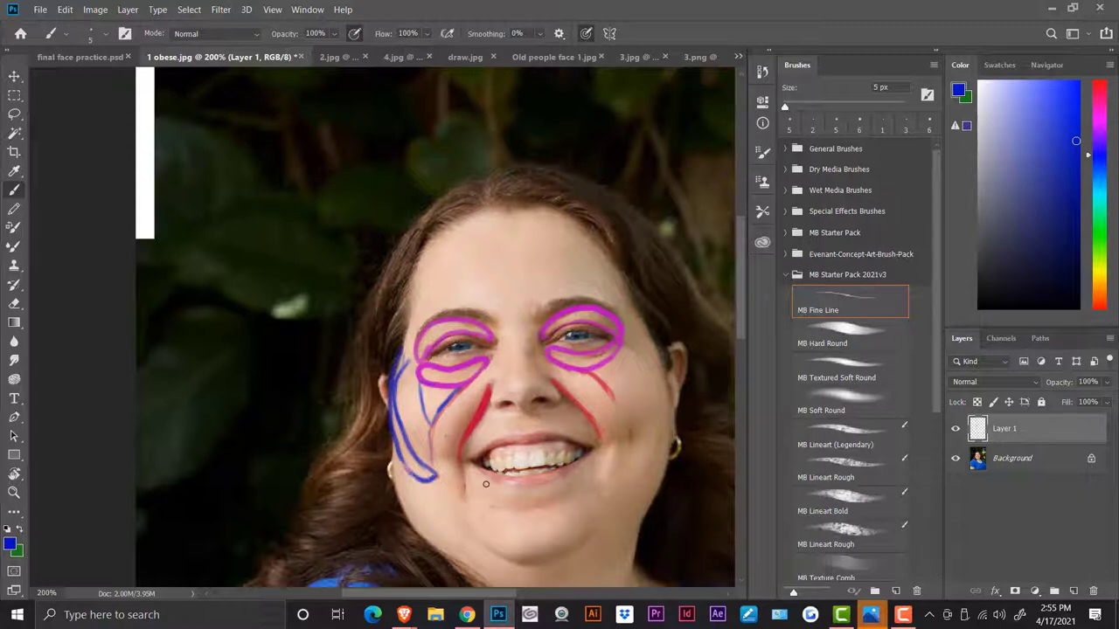
pyautogui.moveTo(624, 346)
pyautogui.mouseDown()
pyautogui.moveTo(636, 485)
pyautogui.moveTo(658, 453)
pyautogui.moveTo(645, 344)
pyautogui.mouseUp()
pyautogui.moveTo(403, 353); pyautogui.dragTo(414, 468)
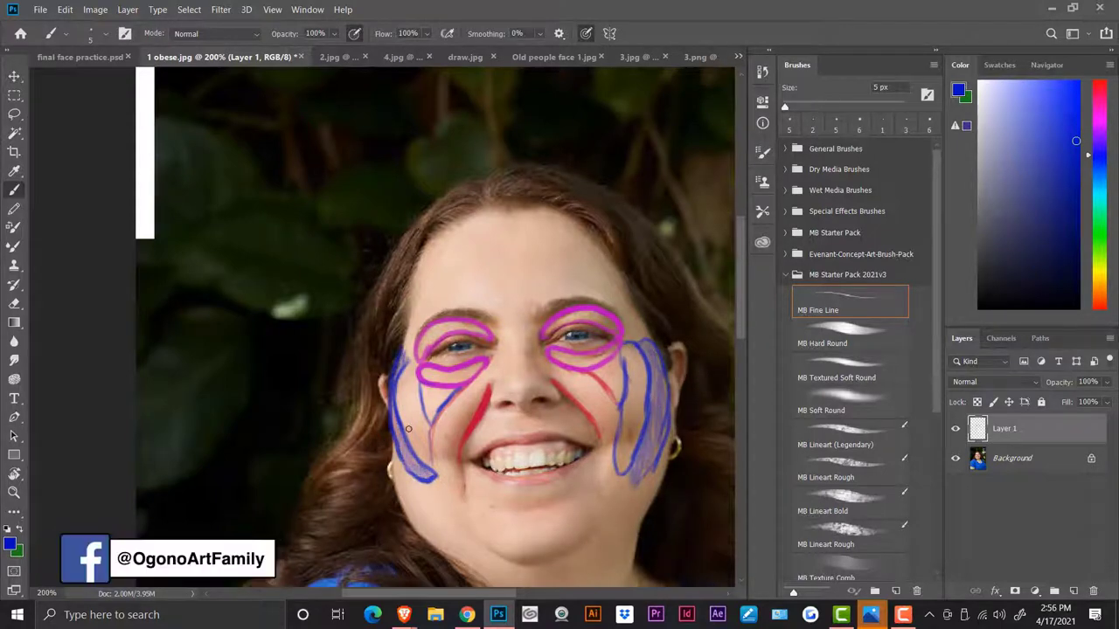
pyautogui.moveTo(439, 425); pyautogui.dragTo(426, 472)
pyautogui.moveTo(629, 486); pyautogui.dragTo(649, 463)
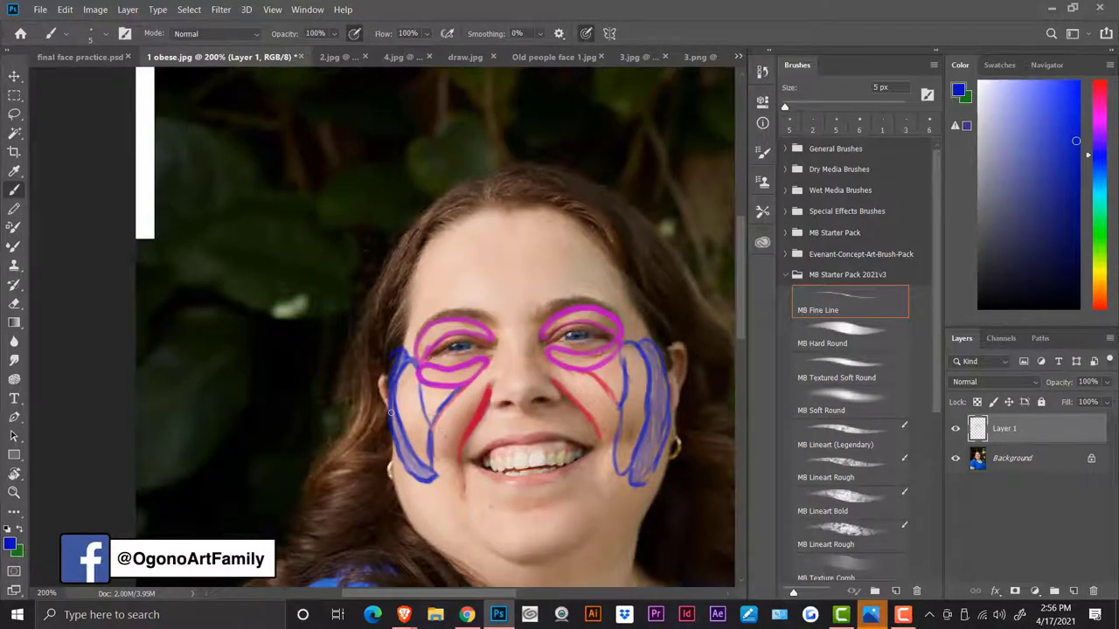
# - Reinforce the nasolabial fat outline in crimson and outline the superior and inferior jowl fat in green beside both mouth corners
pyautogui.keyDown('alt'); pyautogui.click(483, 408); pyautogui.keyUp('alt')
pyautogui.moveTo(491, 363)
pyautogui.mouseDown()
pyautogui.moveTo(432, 444)
pyautogui.moveTo(456, 461)
pyautogui.moveTo(459, 500)
pyautogui.mouseUp()
pyautogui.press('x')
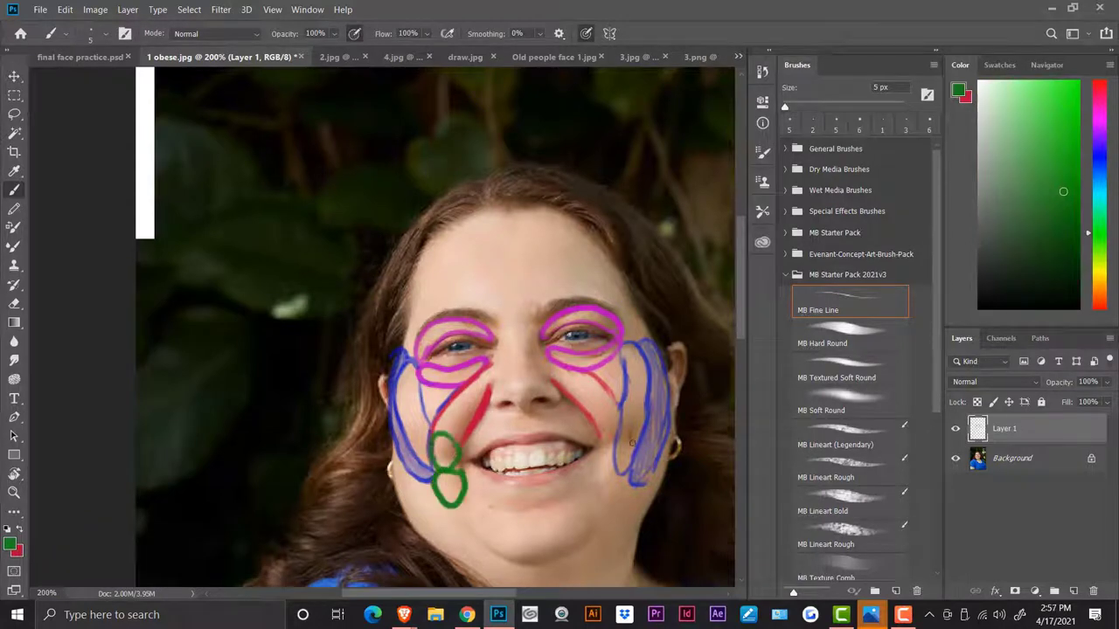
pyautogui.moveTo(631, 443)
pyautogui.mouseDown()
pyautogui.moveTo(620, 449)
pyautogui.moveTo(637, 425)
pyautogui.moveTo(612, 503)
pyautogui.mouseUp()
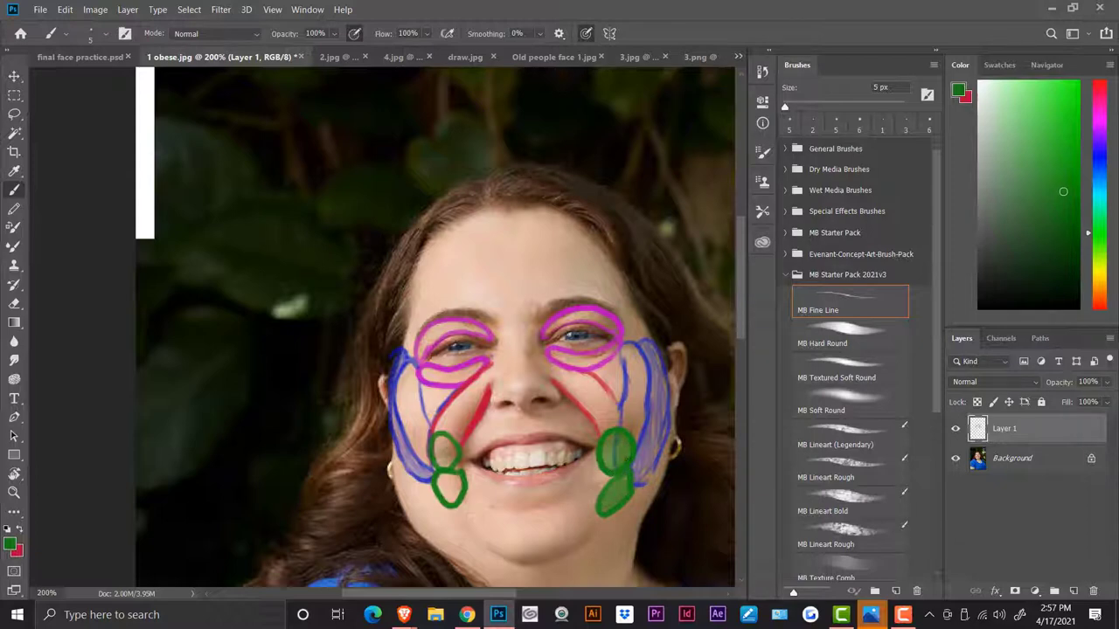
# - Outline the premental fat on the chin and the submental fat beneath it in teal
pyautogui.click(1099, 275)
pyautogui.click(1100, 193)
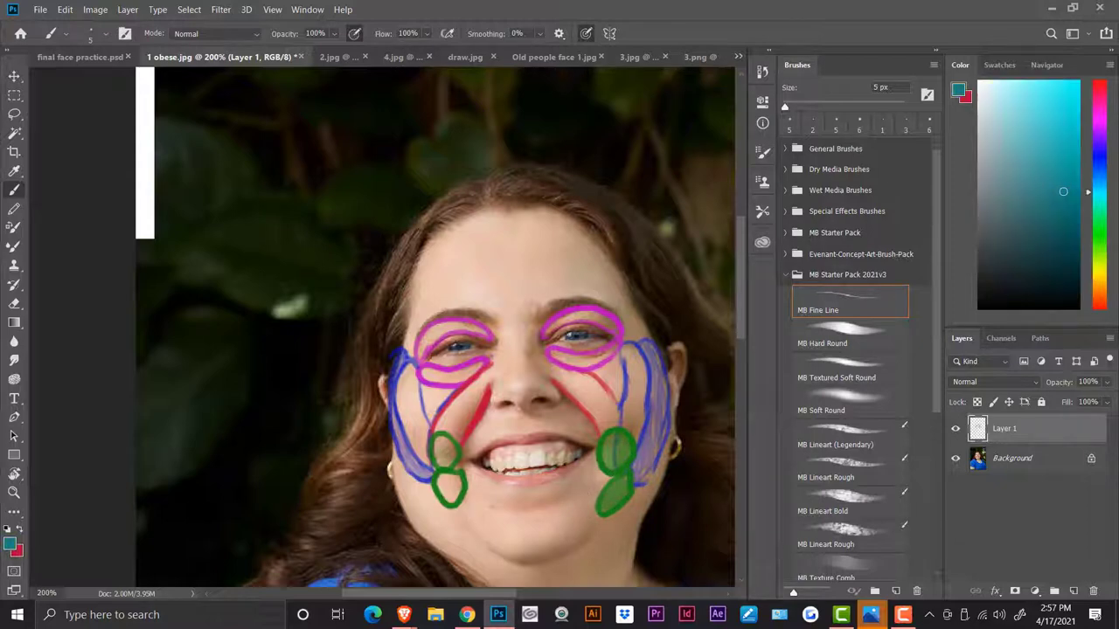
pyautogui.moveTo(574, 501); pyautogui.dragTo(577, 506)
pyautogui.scroll(-4, 739, 293)
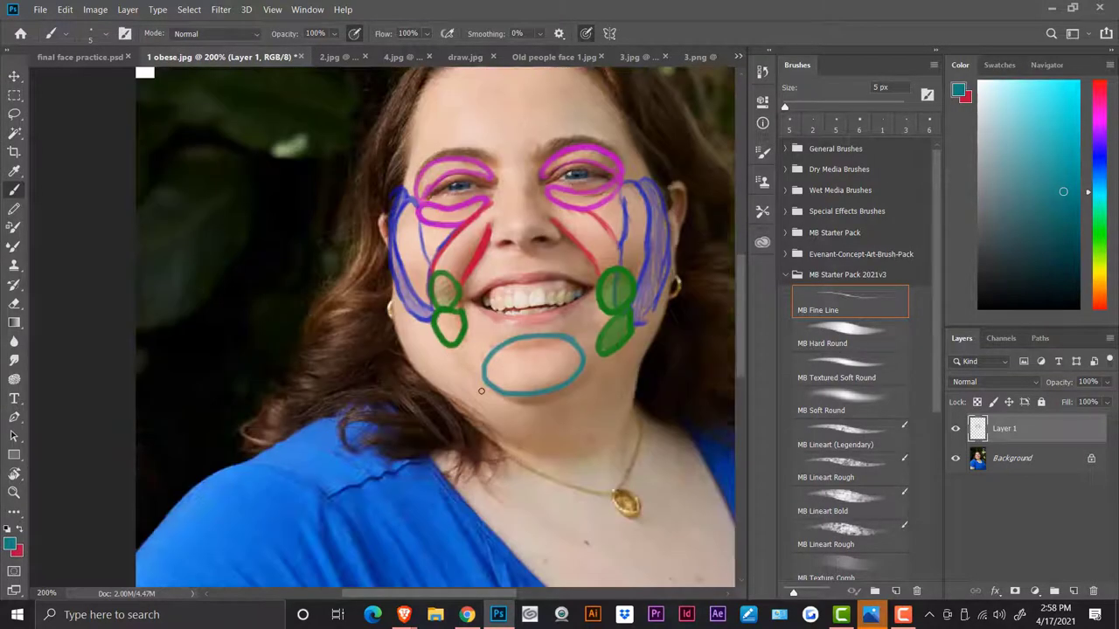
pyautogui.moveTo(449, 392)
pyautogui.mouseDown()
pyautogui.moveTo(622, 358)
pyautogui.moveTo(598, 437)
pyautogui.moveTo(620, 358)
pyautogui.mouseUp()
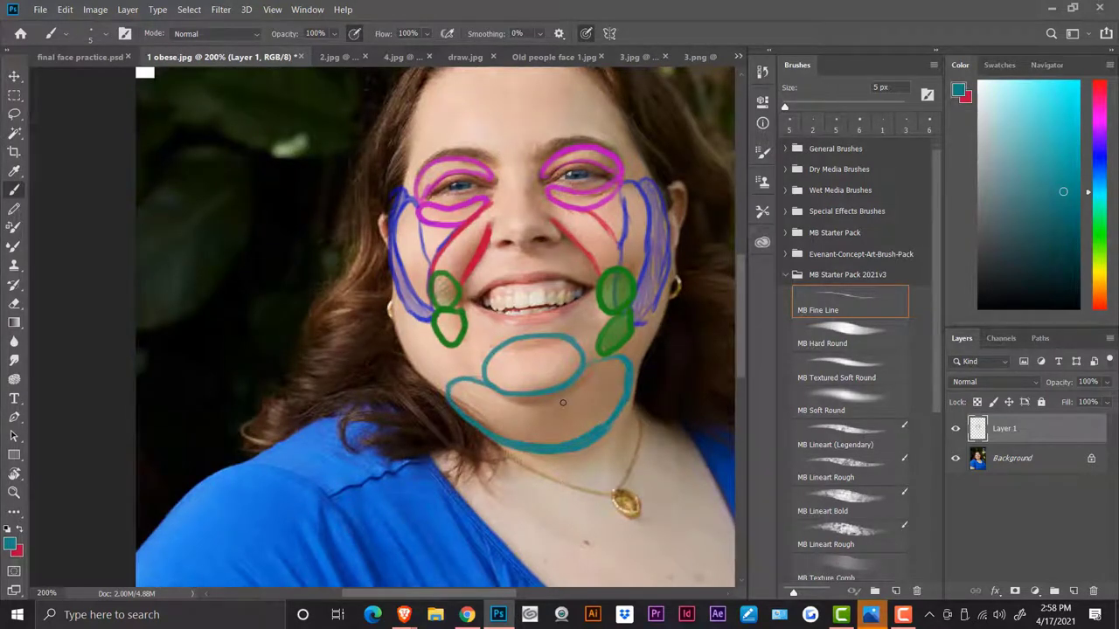
# - Erase parts of the blue lateral cheek outlines and redraw them in dark blue, extending down the jaw to the submental fat
pyautogui.press('e')
pyautogui.moveTo(650, 315); pyautogui.dragTo(665, 214)
pyautogui.moveTo(415, 318); pyautogui.dragTo(423, 320)
pyautogui.press('b')
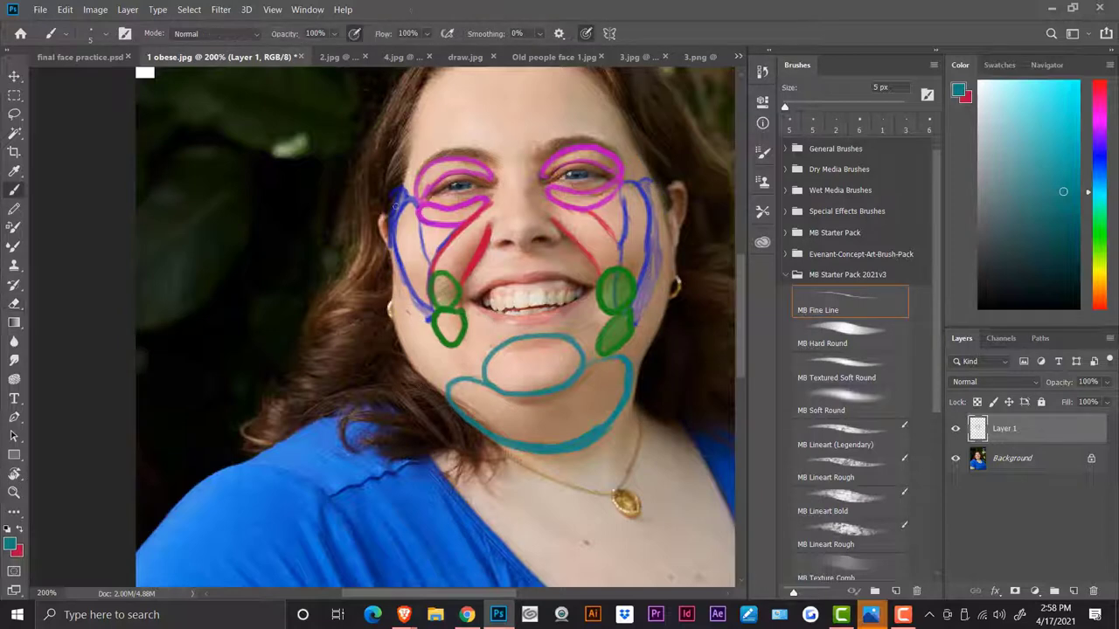
pyautogui.keyDown('alt'); pyautogui.click(395, 206); pyautogui.keyUp('alt')
pyautogui.moveTo(391, 242)
pyautogui.mouseDown()
pyautogui.moveTo(441, 390)
pyautogui.moveTo(459, 355)
pyautogui.moveTo(448, 388)
pyautogui.mouseUp()
pyautogui.moveTo(661, 325); pyautogui.dragTo(668, 206)
pyautogui.moveTo(626, 357)
pyautogui.mouseDown()
pyautogui.moveTo(645, 316)
pyautogui.moveTo(654, 191)
pyautogui.mouseUp()
pyautogui.moveTo(396, 269)
pyautogui.mouseDown()
pyautogui.moveTo(411, 342)
pyautogui.moveTo(444, 382)
pyautogui.mouseUp()
# - Paste the labelled skull diagram again, scale it to about 50% and place it above the woman's face
pyautogui.hotkey('ctrl', '-')
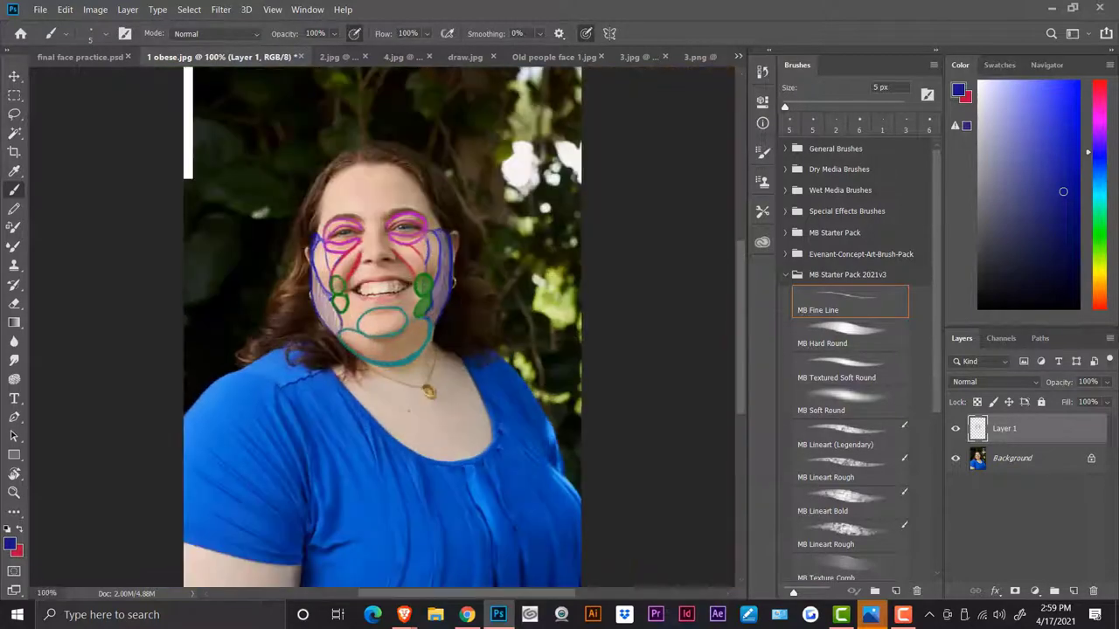
pyautogui.click(65, 9)
pyautogui.click(87, 129)
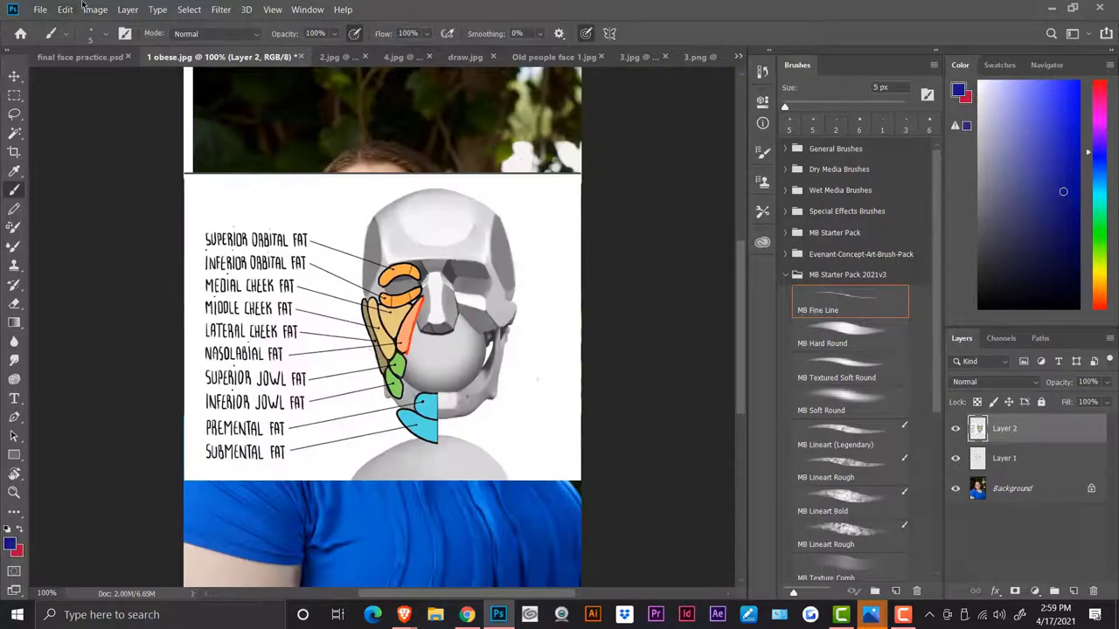
pyautogui.click(65, 9)
pyautogui.click(107, 311)
pyautogui.moveTo(184, 174); pyautogui.dragTo(382, 327)
pyautogui.moveTo(430, 387); pyautogui.dragTo(302, 115)
pyautogui.scroll(2, 672, 262)
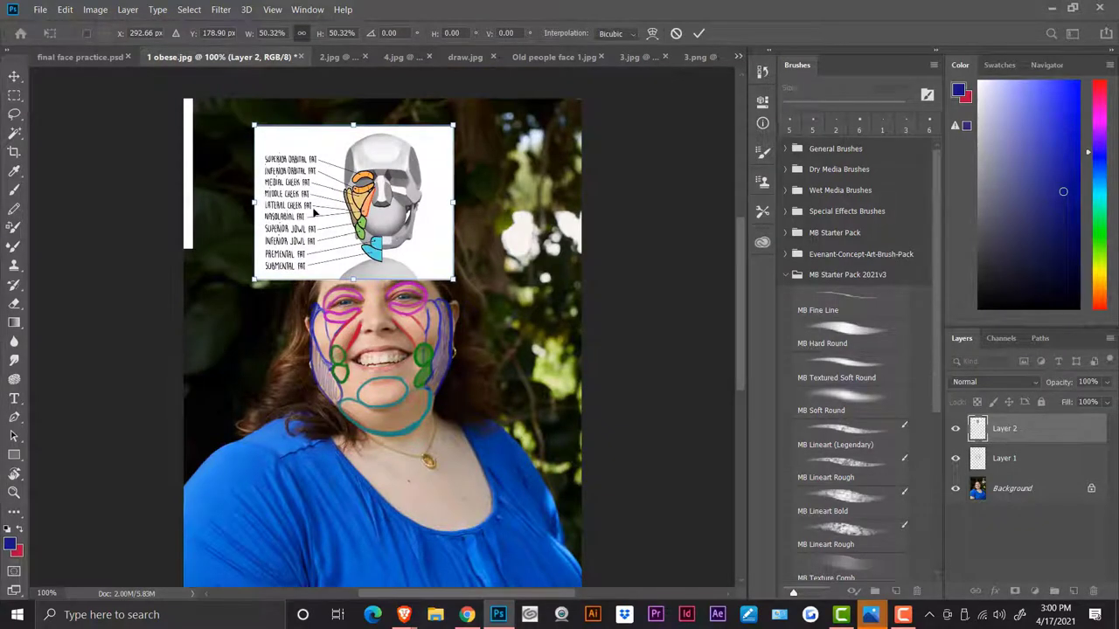
# - Switch to Chrome, search Google Images for "lateral cheek fat" and open the labelled SpringerLink face diagram
pyautogui.click(468, 615)
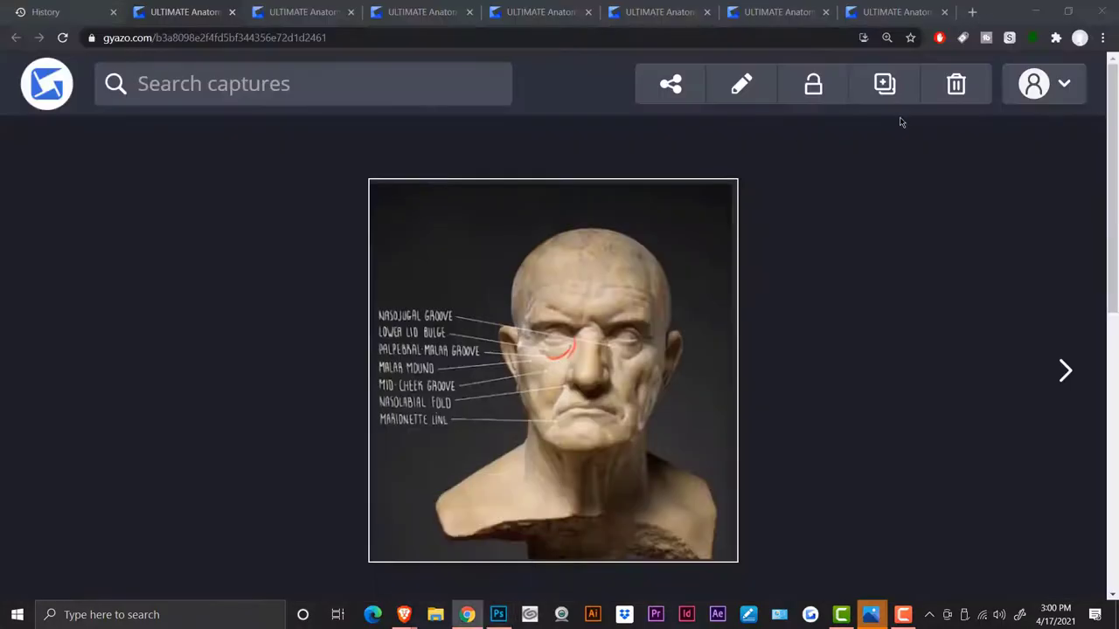
pyautogui.click(971, 12)
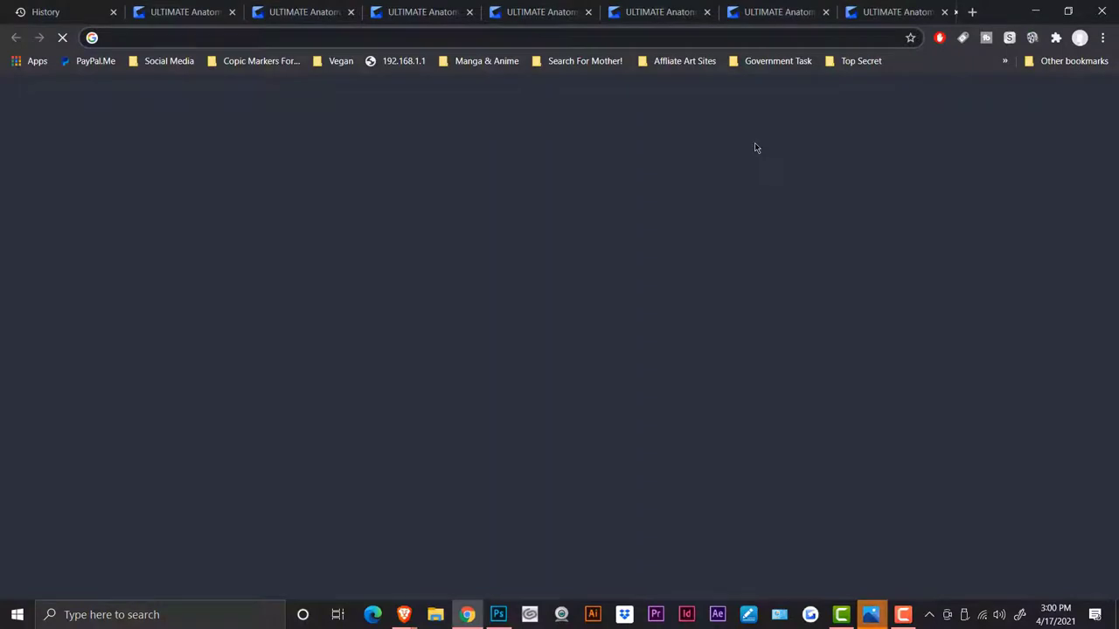
pyautogui.hotkey('ctrl', 't')
pyautogui.click(599, 366)
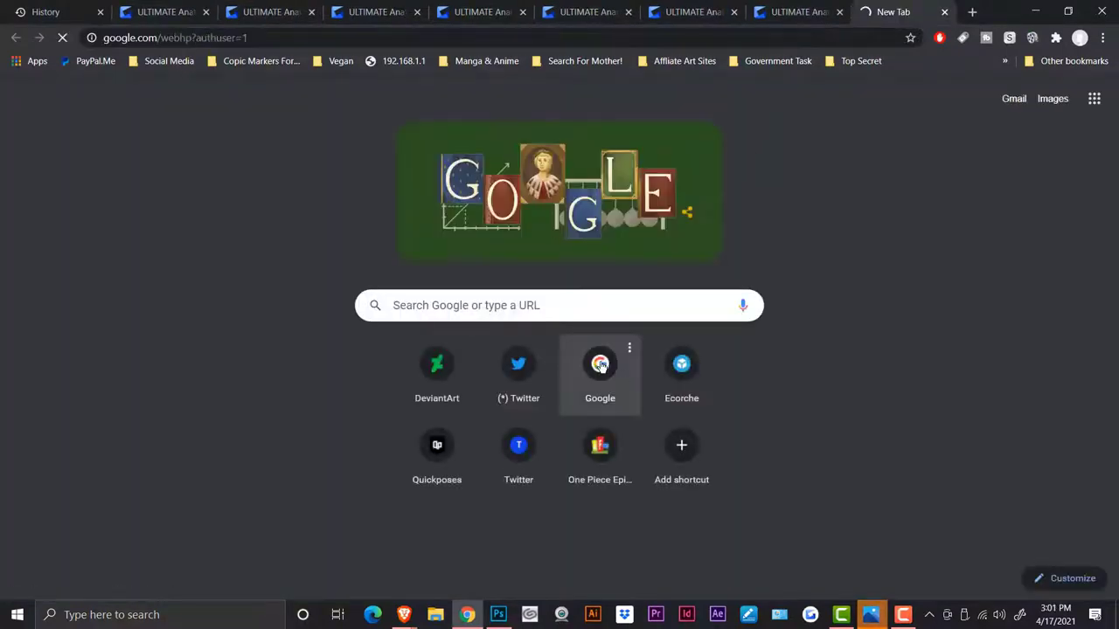
pyautogui.click(517, 277)
pyautogui.write('lateral cheek fat')
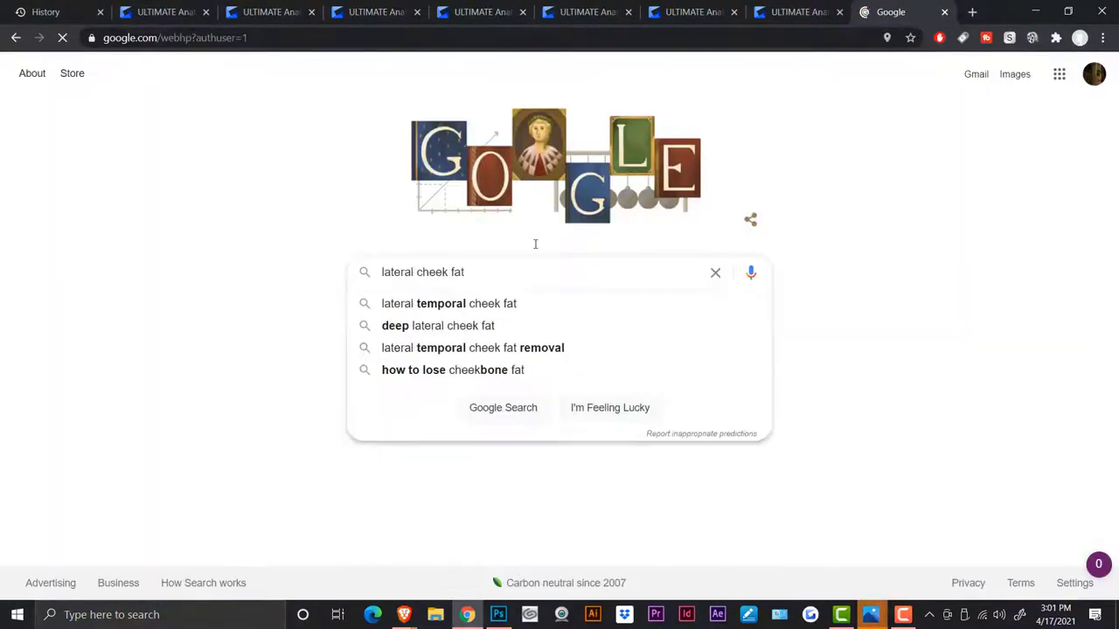
pyautogui.press('Return')
pyautogui.click(203, 131)
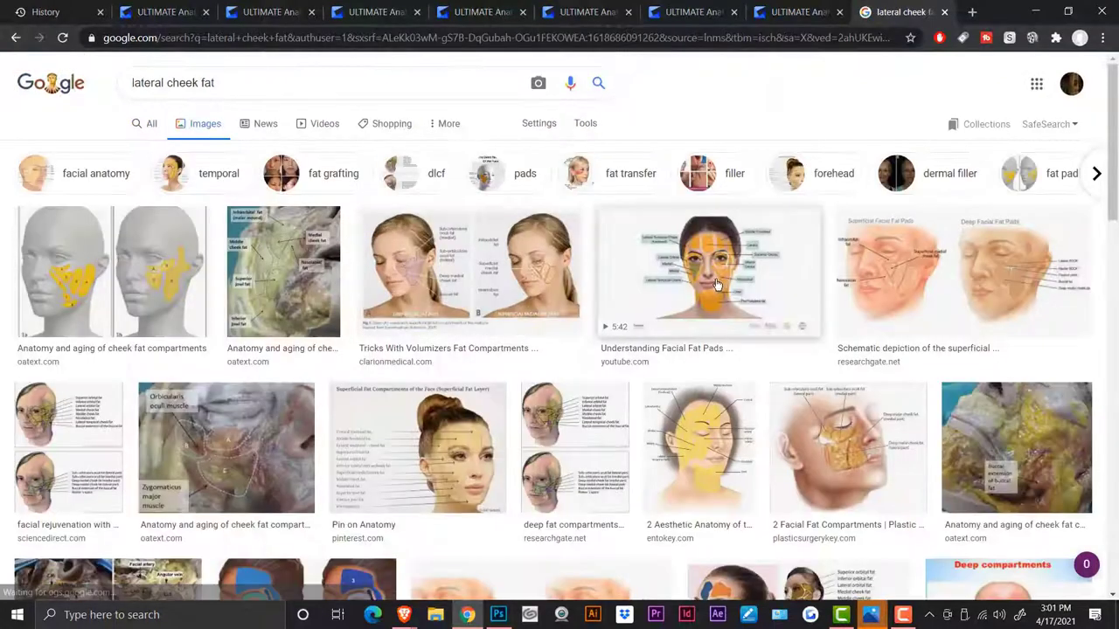
pyautogui.scroll(-6, 715, 284)
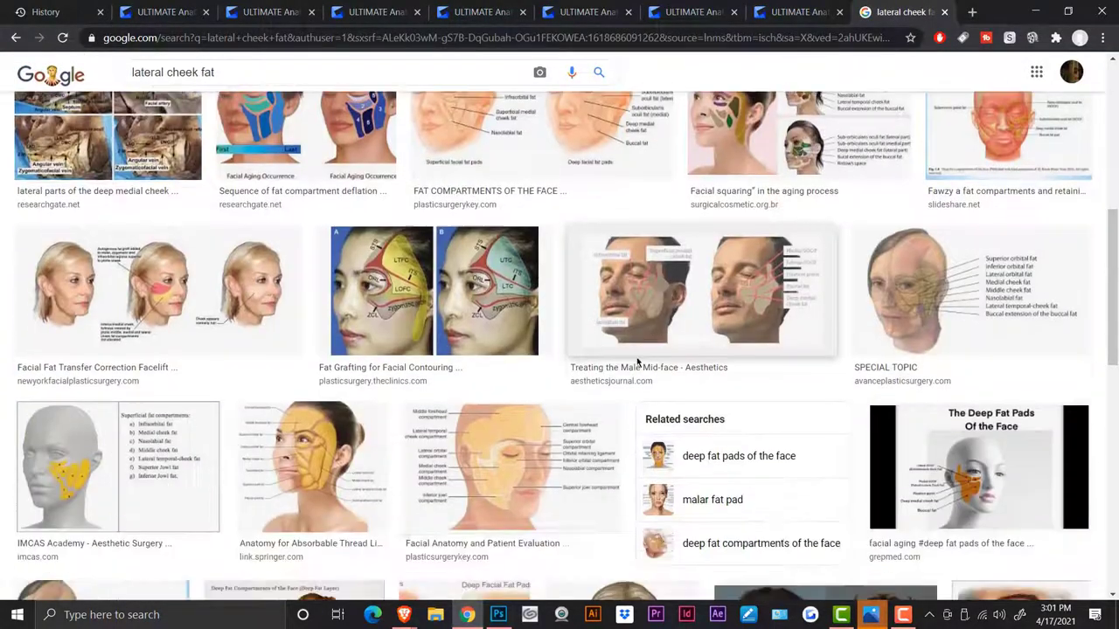
pyautogui.click(311, 464)
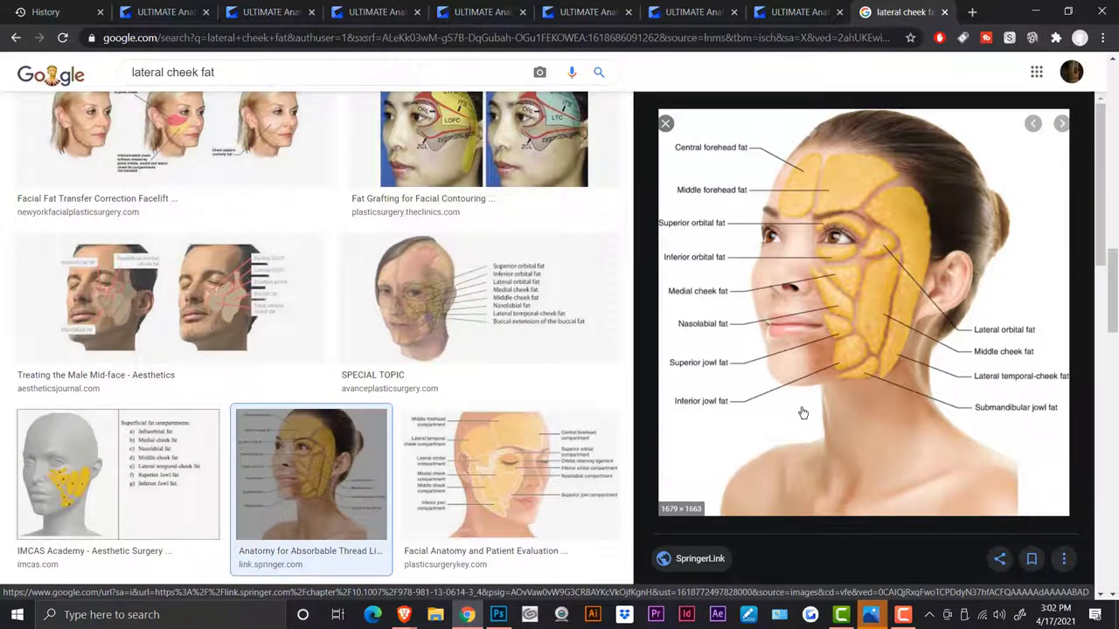
pyautogui.click(770, 13)
pyautogui.click(875, 11)
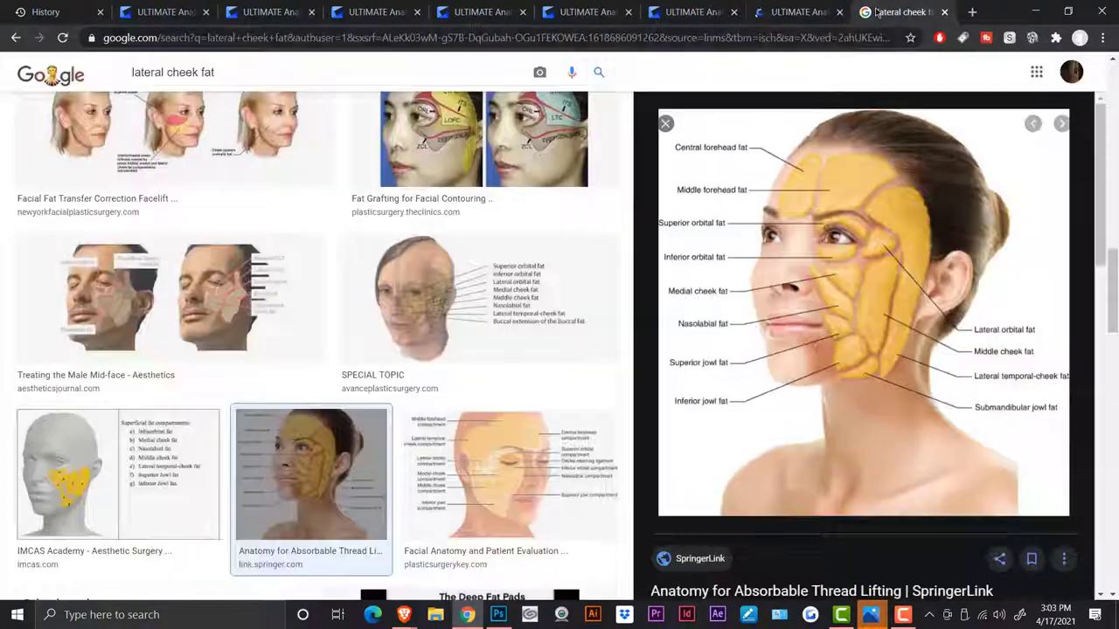
pyautogui.click(759, 11)
pyautogui.click(169, 12)
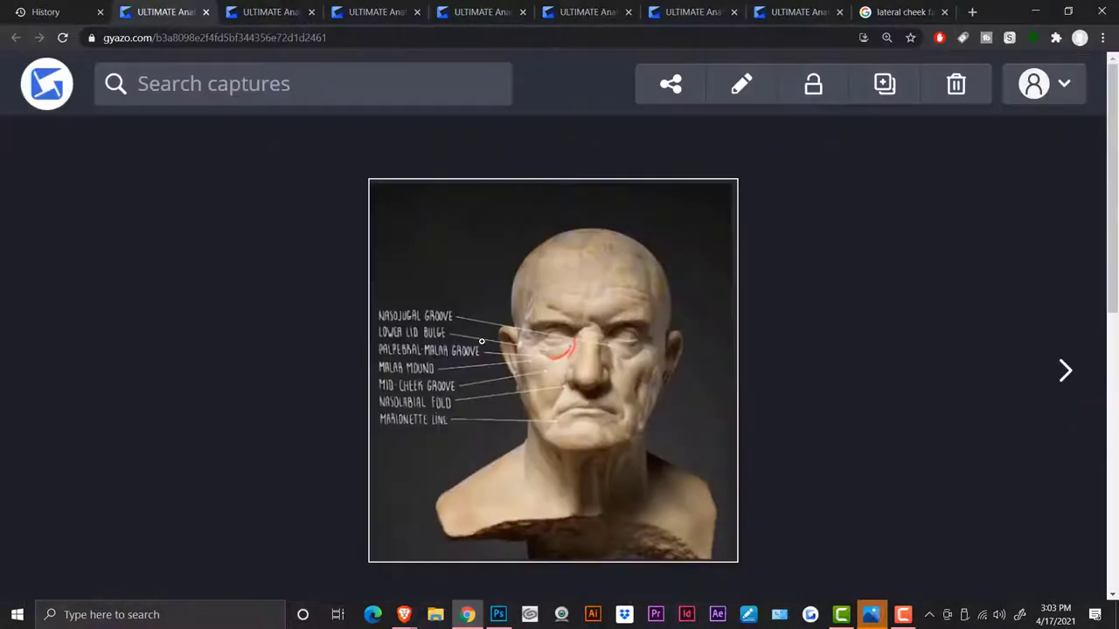
pyautogui.click(695, 12)
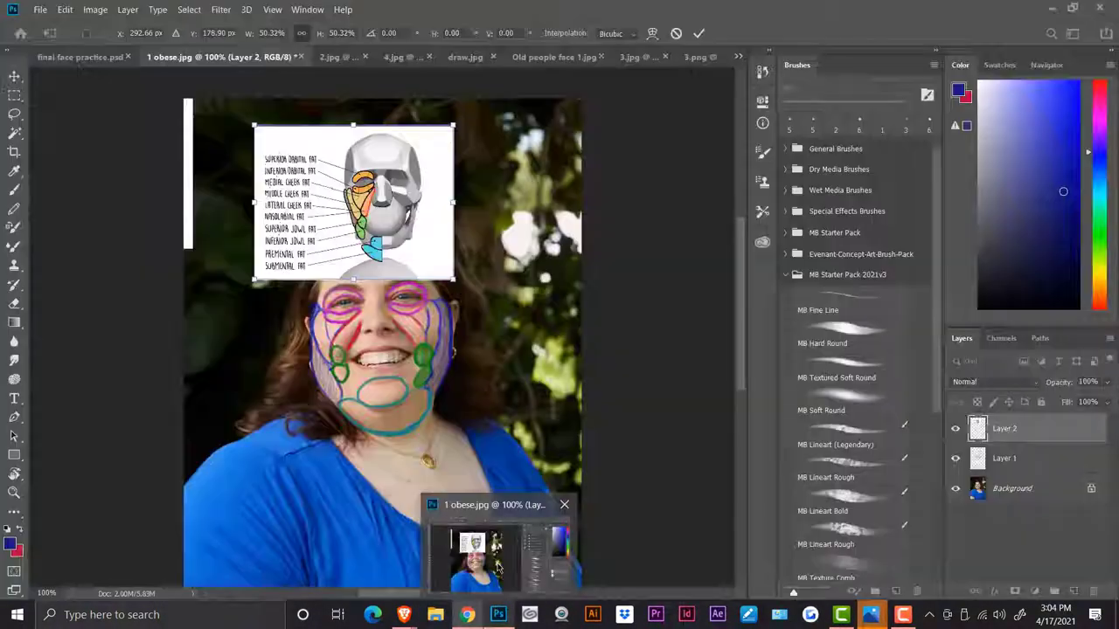
# - Switch back to Photoshop, apply the diagram's transform and redraw the inferior jowl fat outline in green on Layer 1
pyautogui.click(490, 551)
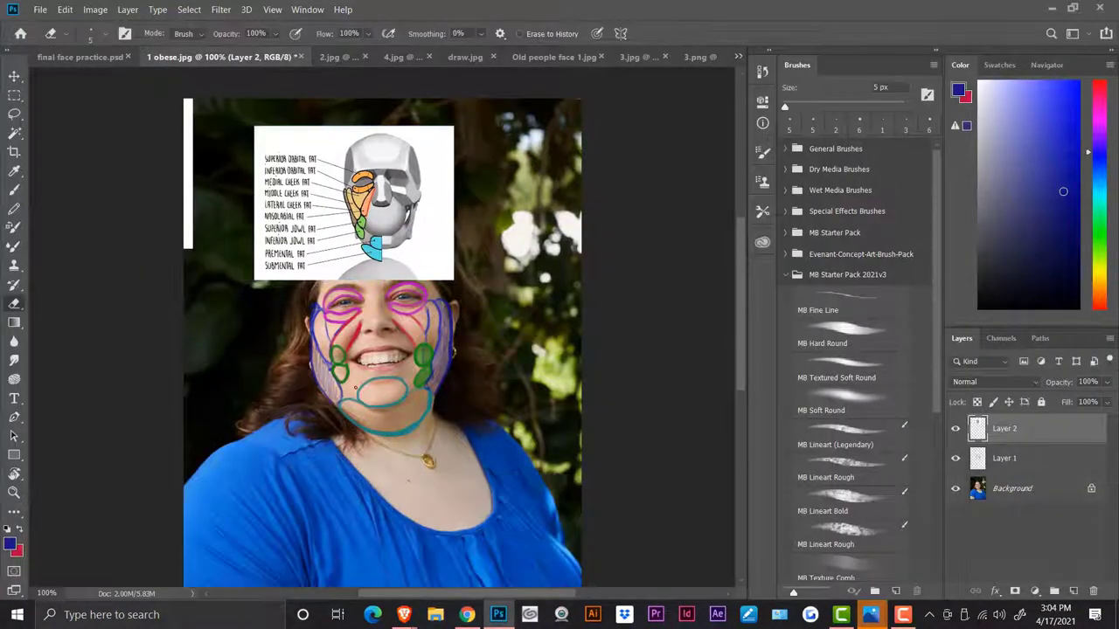
pyautogui.click(1013, 461)
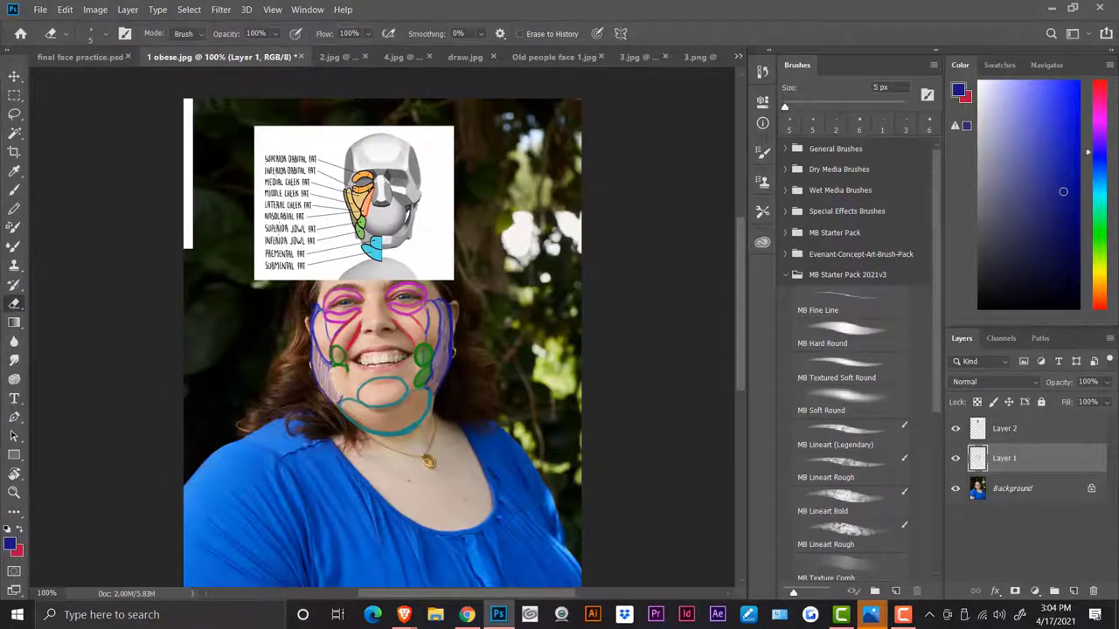
pyautogui.press('b')
pyautogui.keyDown('alt'); pyautogui.click(417, 358); pyautogui.keyUp('alt')
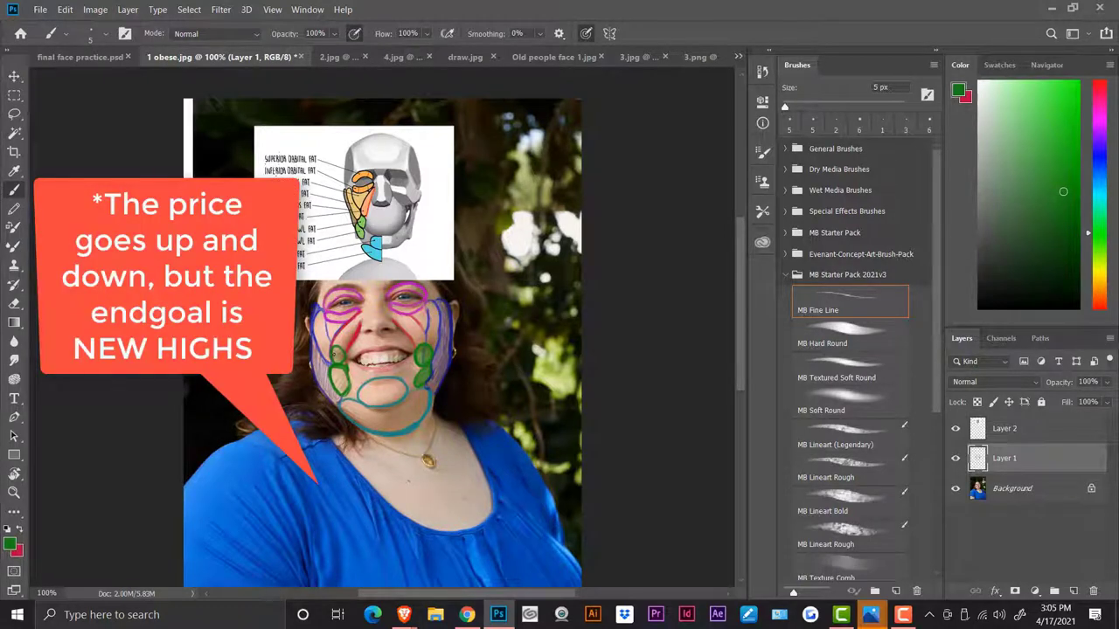
# - Add a new layer above Layer 1 and draw on it in black with the MB Lineart (Legendary) brush at 15 px
pyautogui.click(1073, 591)
pyautogui.click(10, 544)
pyautogui.click(376, 347)
pyautogui.click(695, 118)
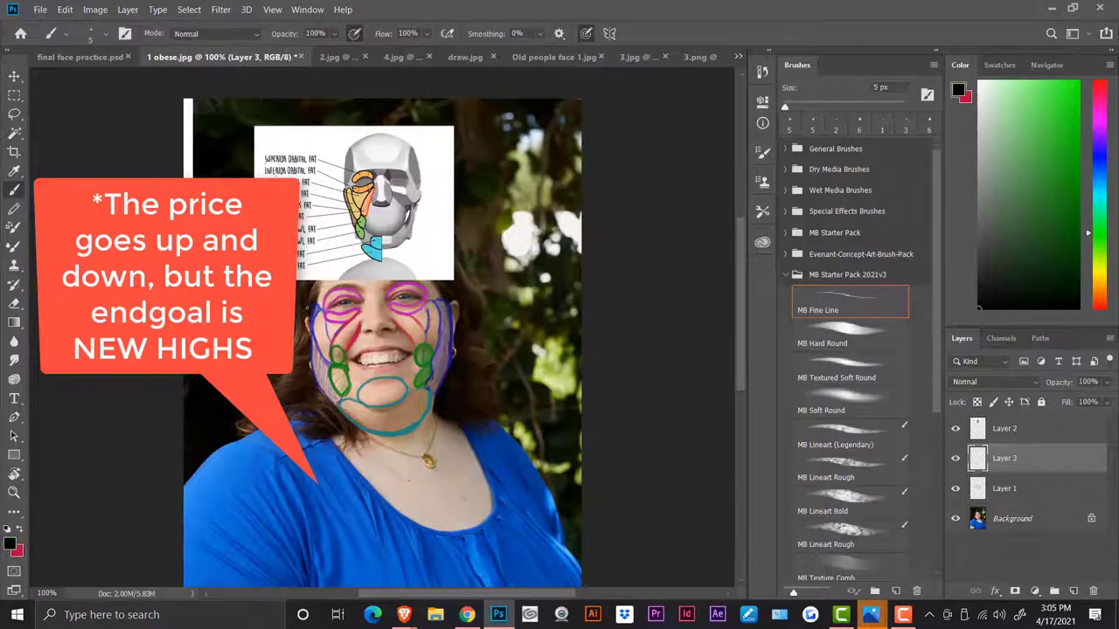
pyautogui.click(868, 436)
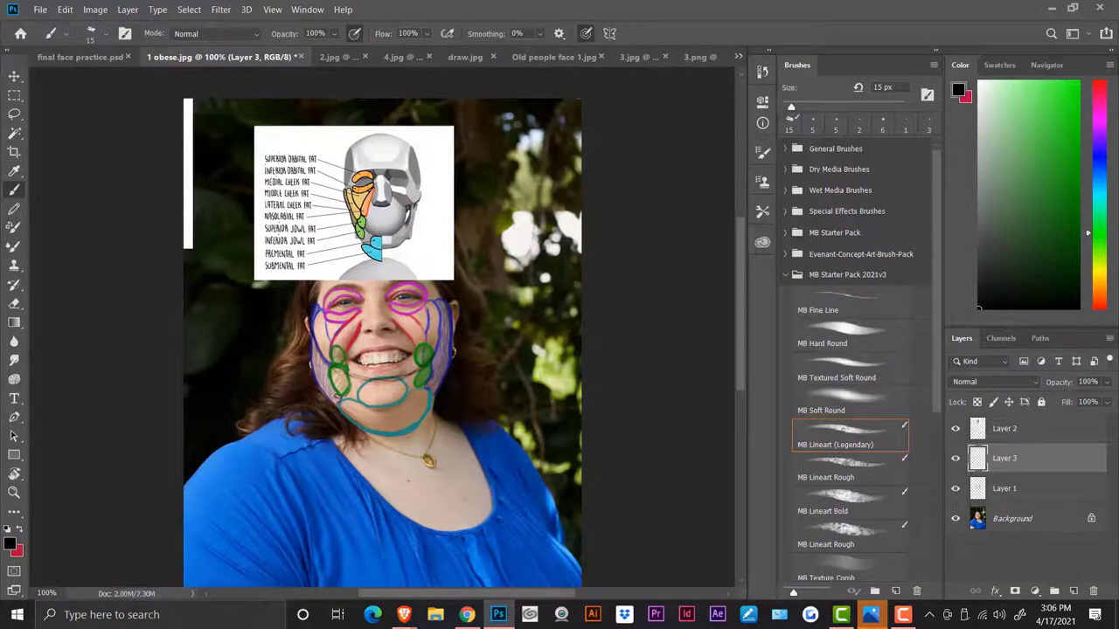
pyautogui.moveTo(384, 219); pyautogui.dragTo(651, 194)
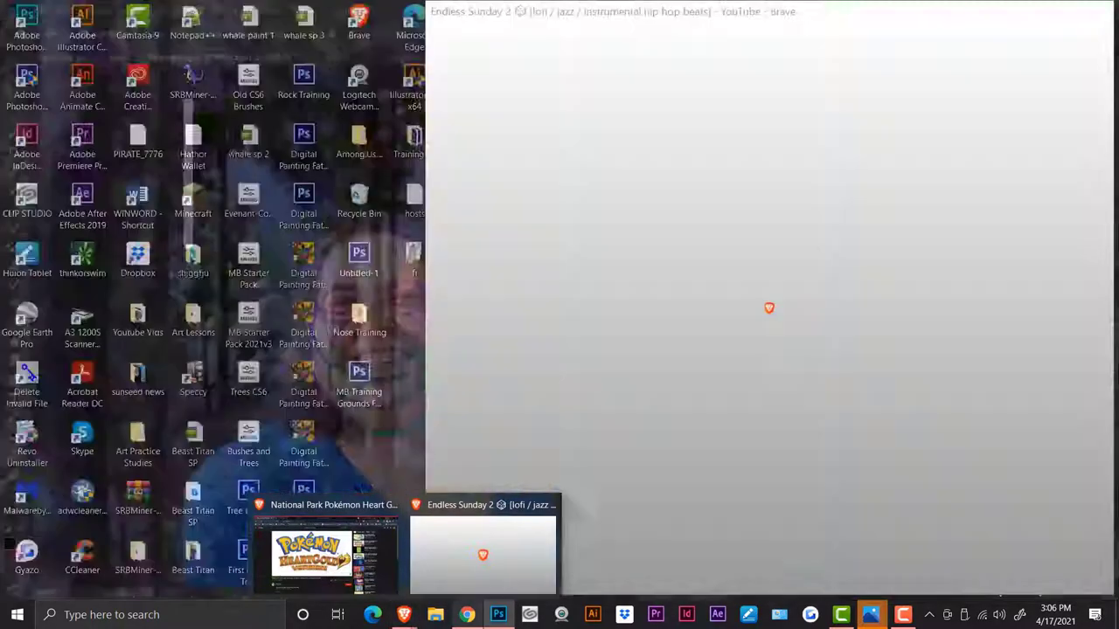
# - Switch to Chrome and save the SpringerLink facial fat diagram as the PNG image "rl model" in the CC folder
pyautogui.click(467, 614)
pyautogui.scroll(-10, 365, 341)
pyautogui.scroll(-5, 366, 341)
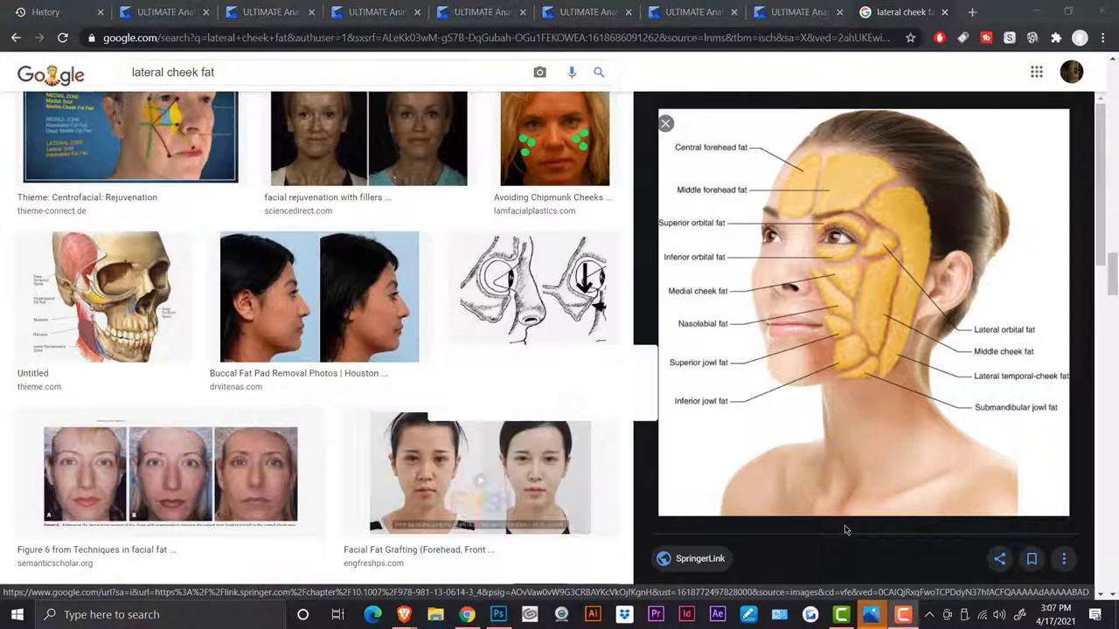
pyautogui.rightClick(848, 367)
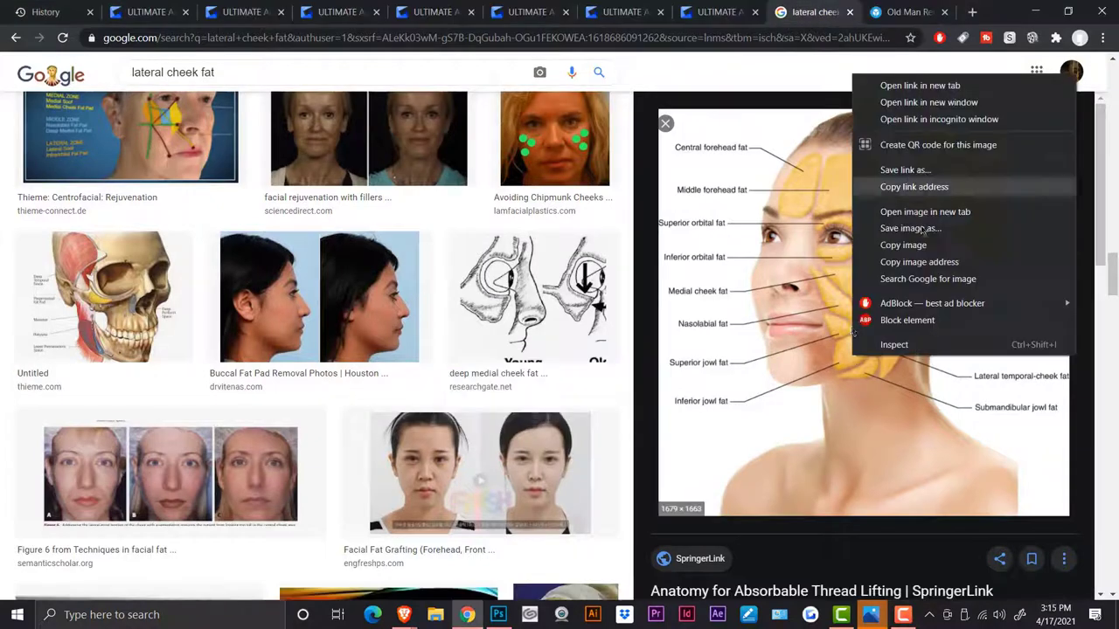
pyautogui.click(878, 253)
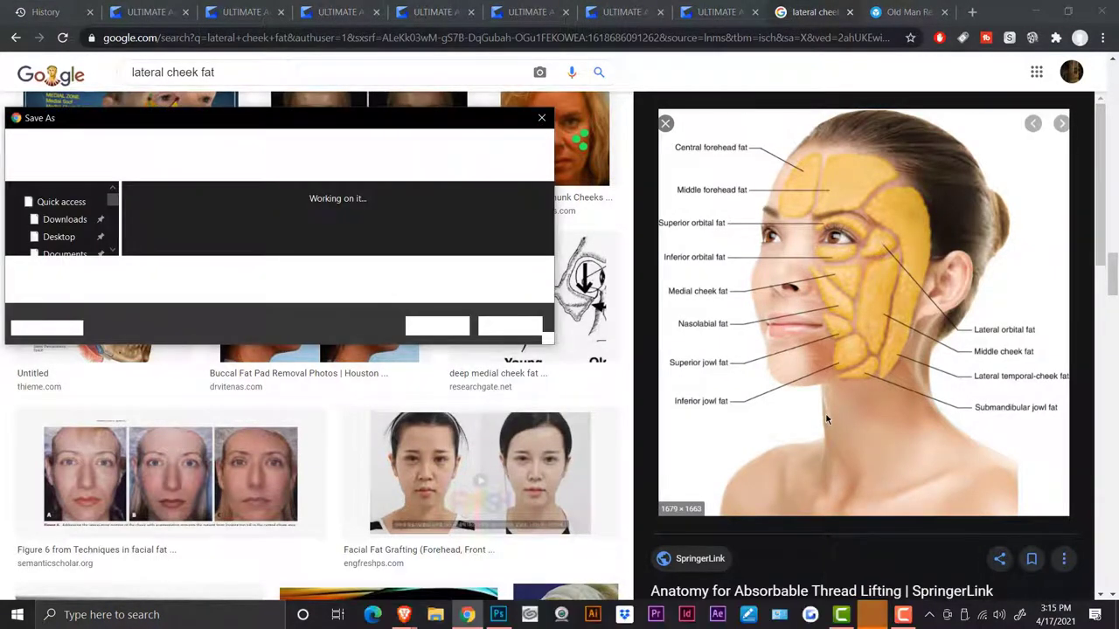
pyautogui.click(297, 280)
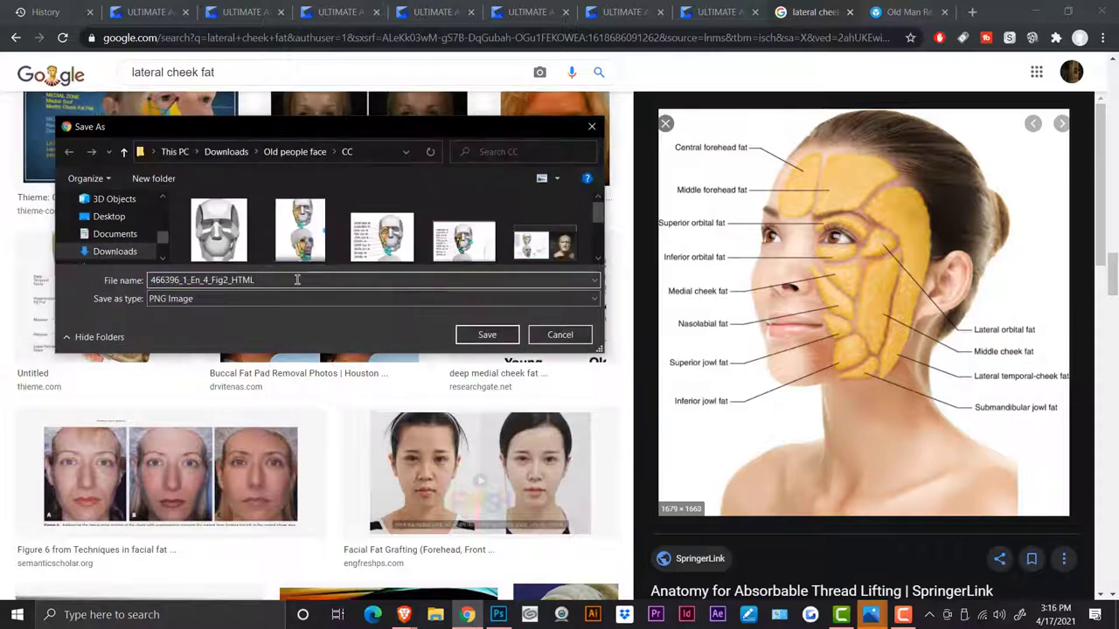
pyautogui.hotkey('ctrl', 'a')
pyautogui.write('ccmodel')
pyautogui.click(486, 338)
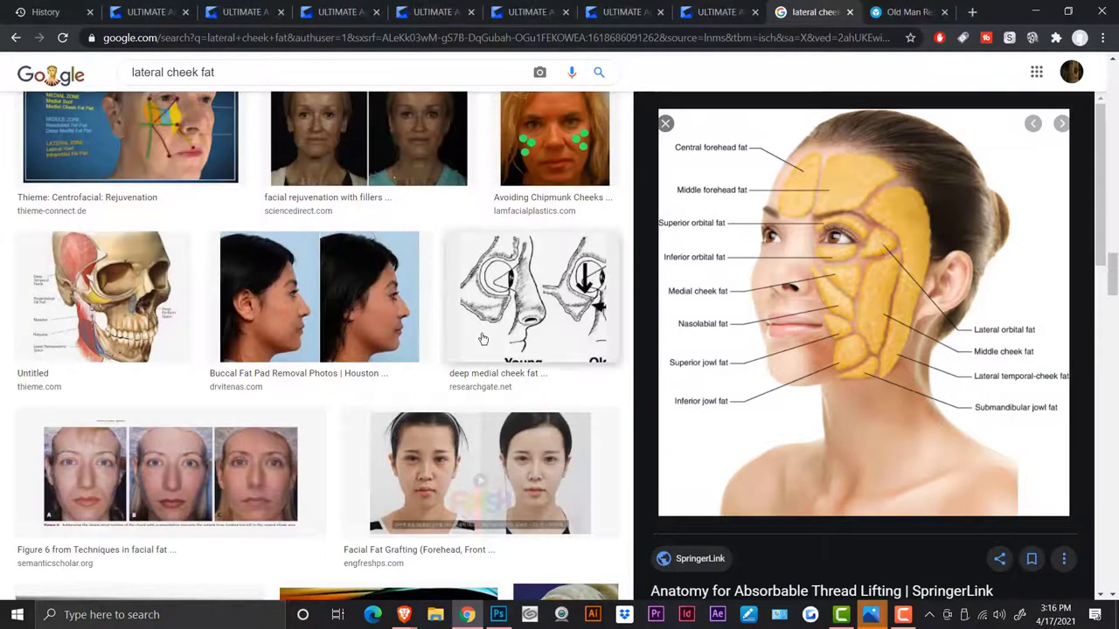
pyautogui.scroll(-4, 305, 467)
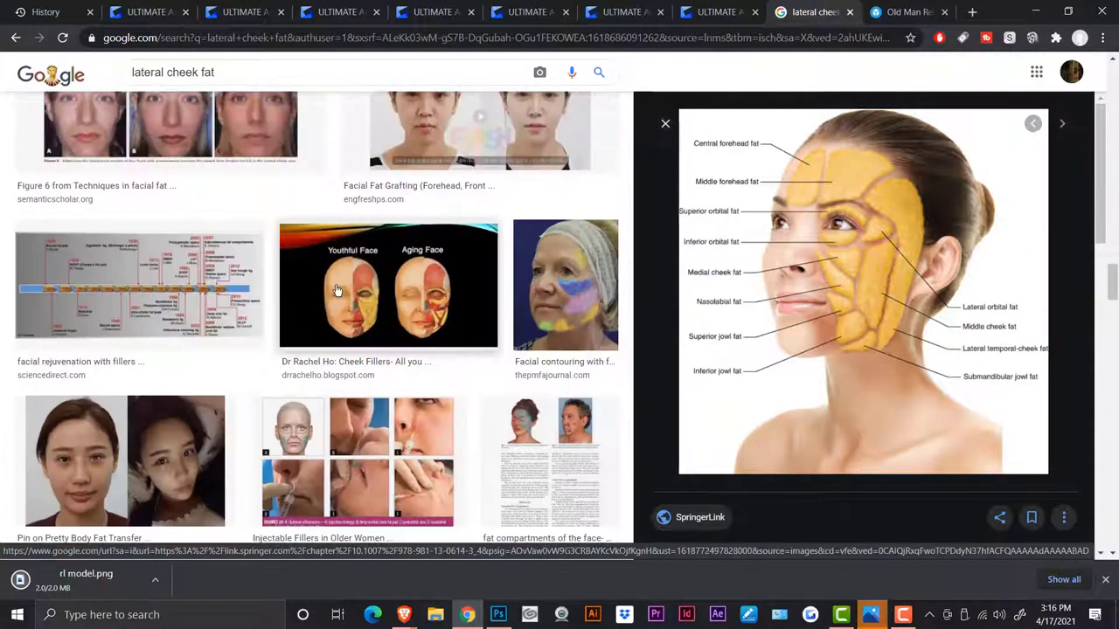
# - Open the Pinterest chart comparing youthful and aging faces and save it as the JPEG "skining face samples" in the CC folder
pyautogui.click(337, 290)
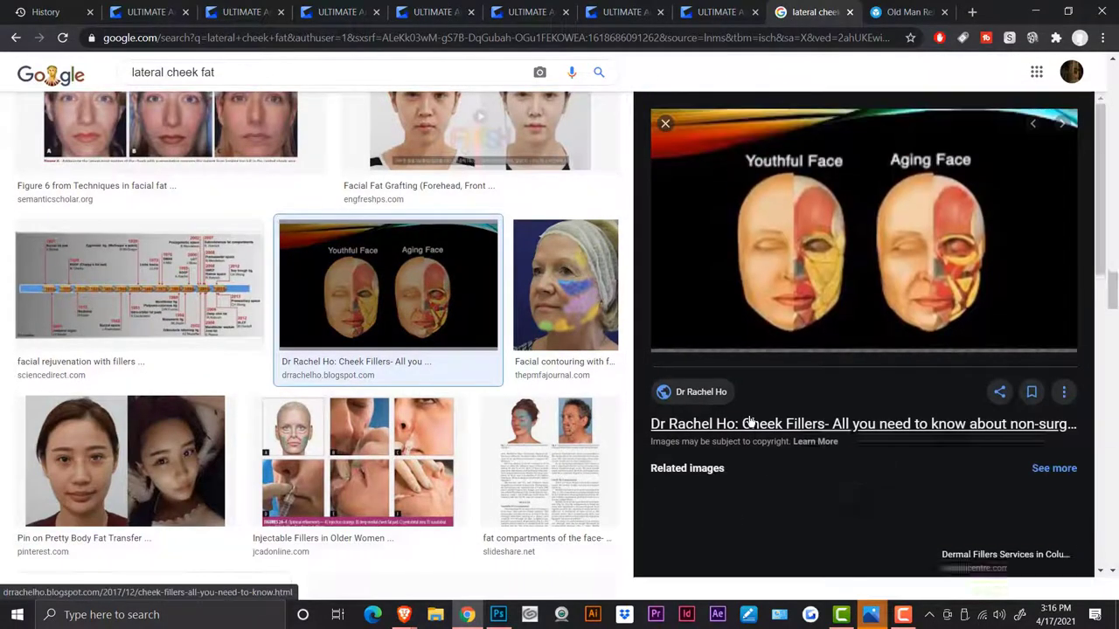
pyautogui.click(840, 485)
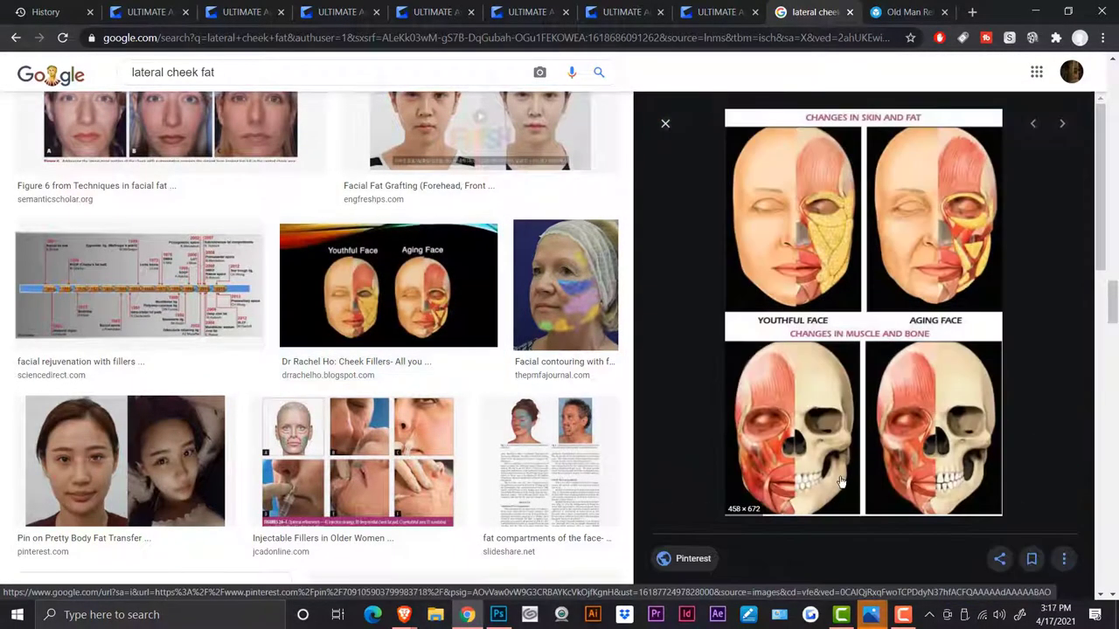
pyautogui.scroll(-1, 835, 467)
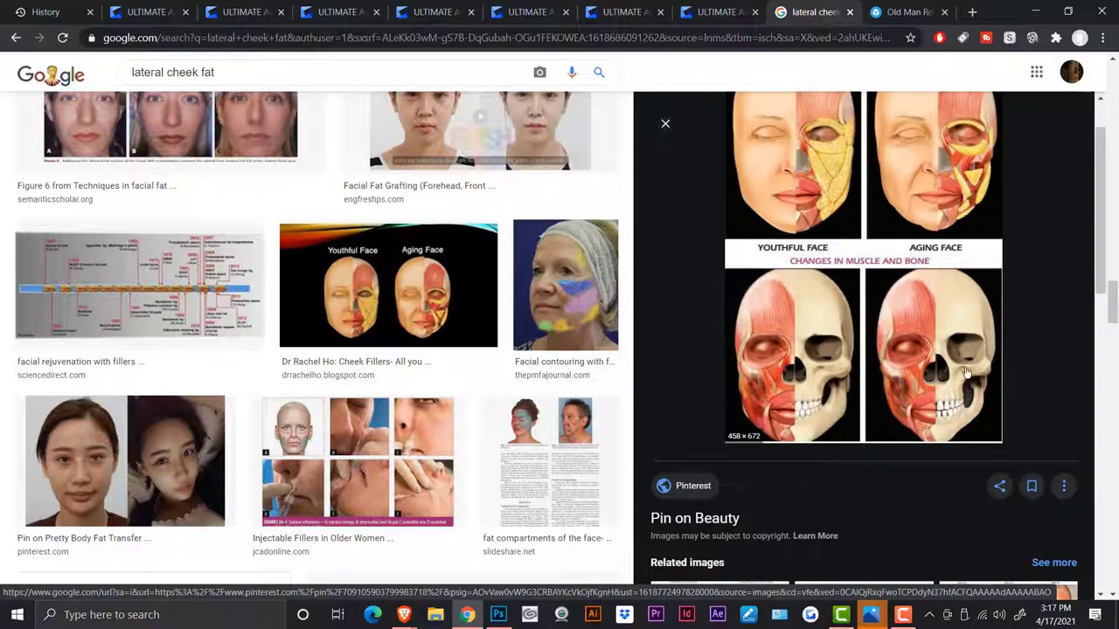
pyautogui.scroll(1, 952, 390)
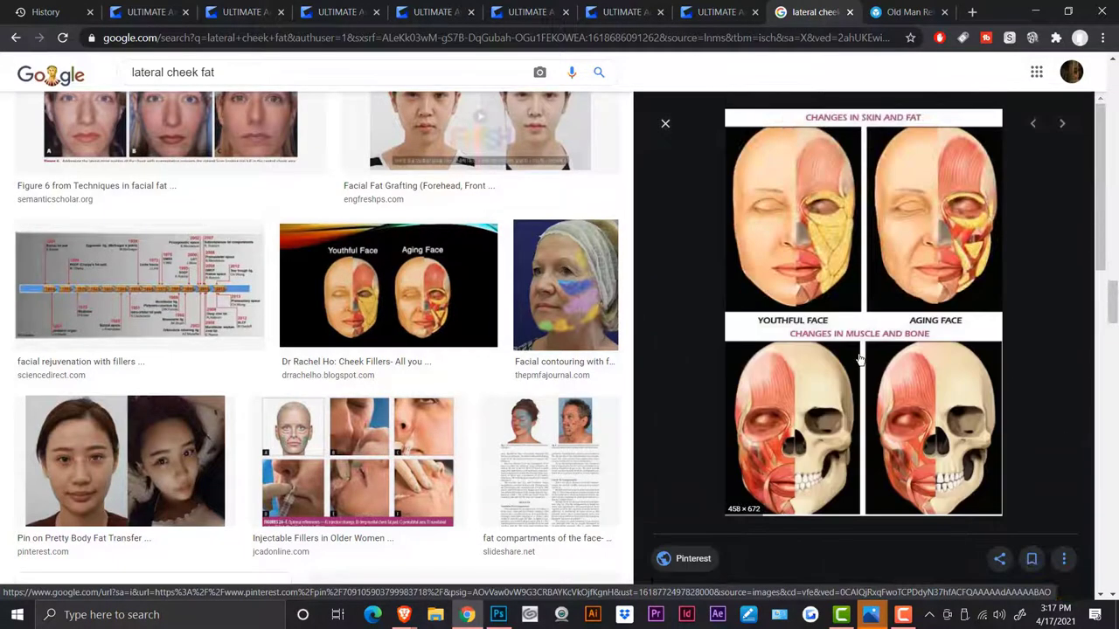
pyautogui.rightClick(859, 291)
pyautogui.click(909, 398)
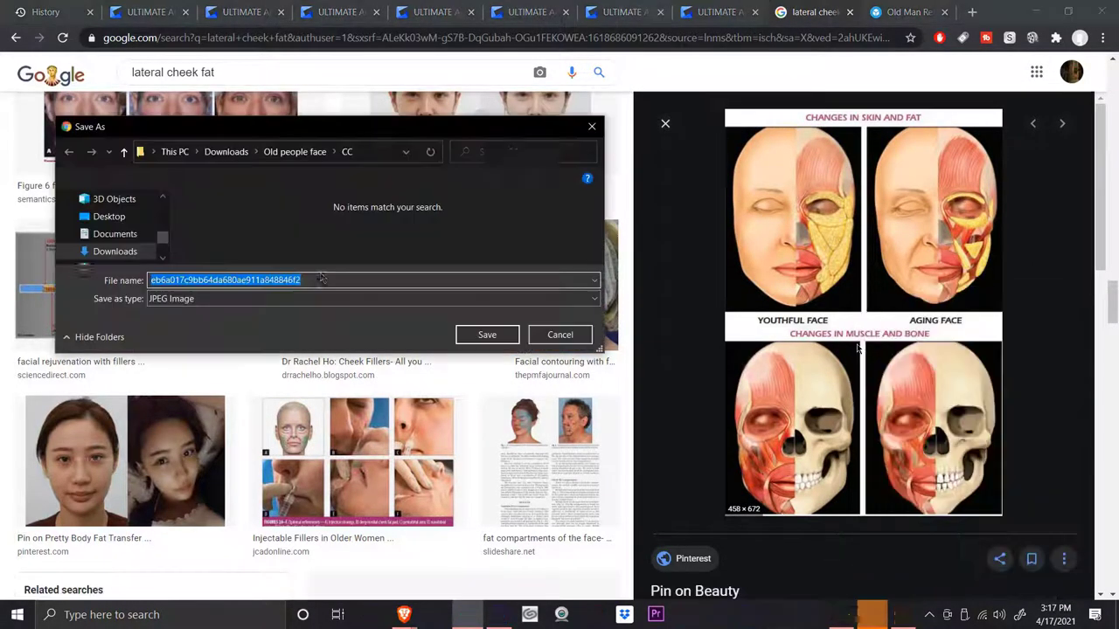
pyautogui.write('skining face ')
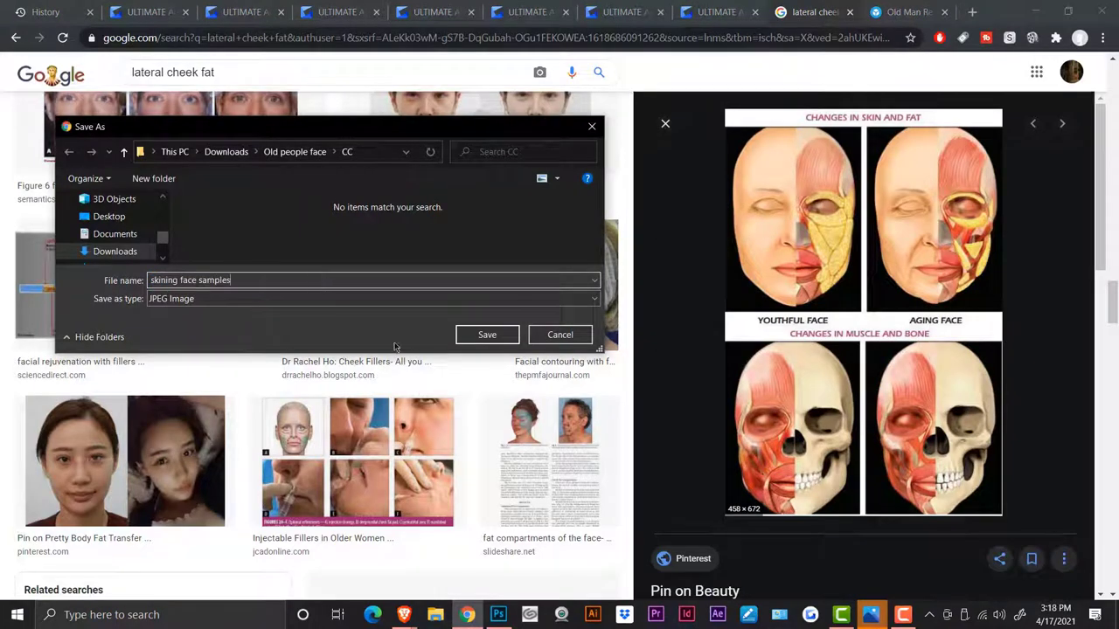
pyautogui.write('samples')
pyautogui.press('Return')
# - Examine the related Facebook image comparing jaw profiles at ages 30, 45, 60 and 75, and close the preview
pyautogui.scroll(-5, 866, 350)
pyautogui.click(826, 382)
pyautogui.scroll(-5, 868, 355)
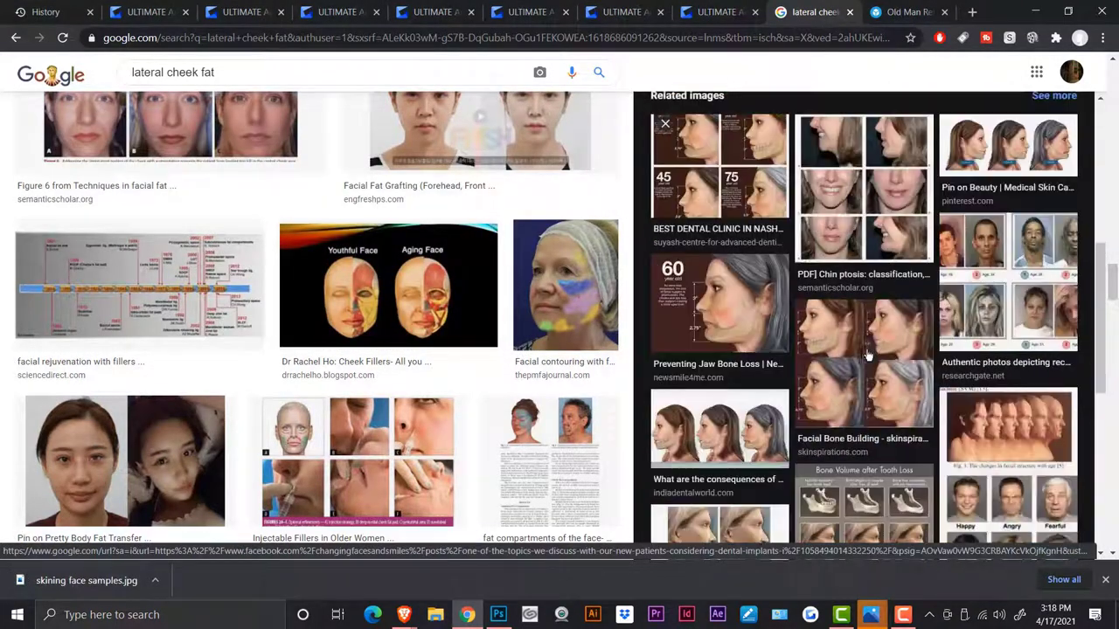
pyautogui.scroll(5, 868, 356)
pyautogui.scroll(4, 592, 323)
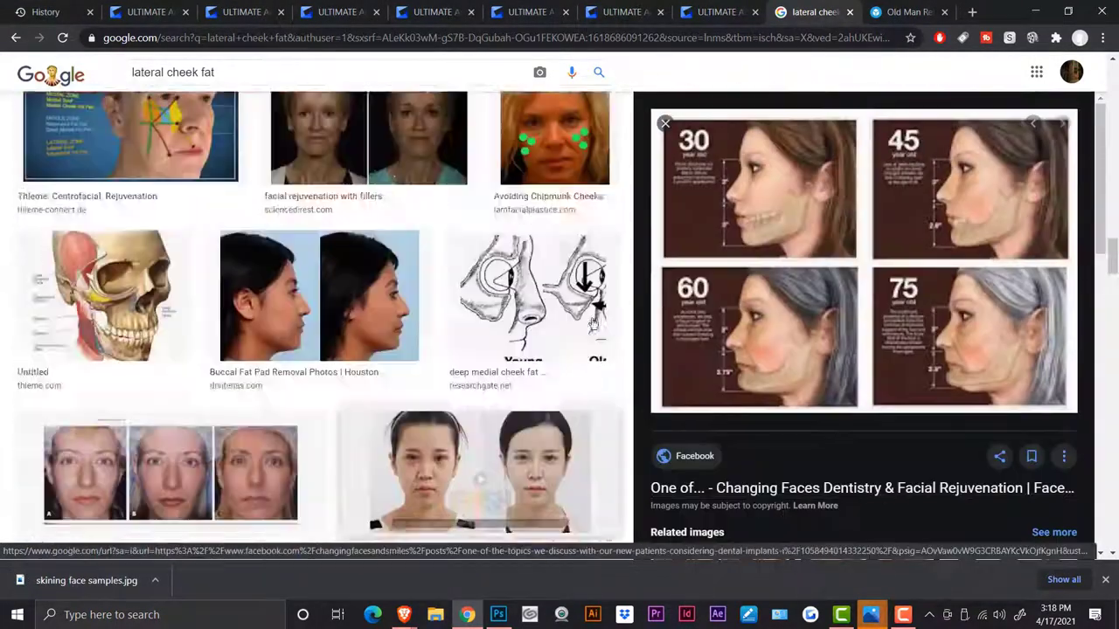
pyautogui.scroll(3, 595, 323)
pyautogui.click(666, 124)
# - Save the Pinterest "Superficial and deep cheek fat compartments" figure as the PNG "rl model 2" and close its preview
pyautogui.click(489, 175)
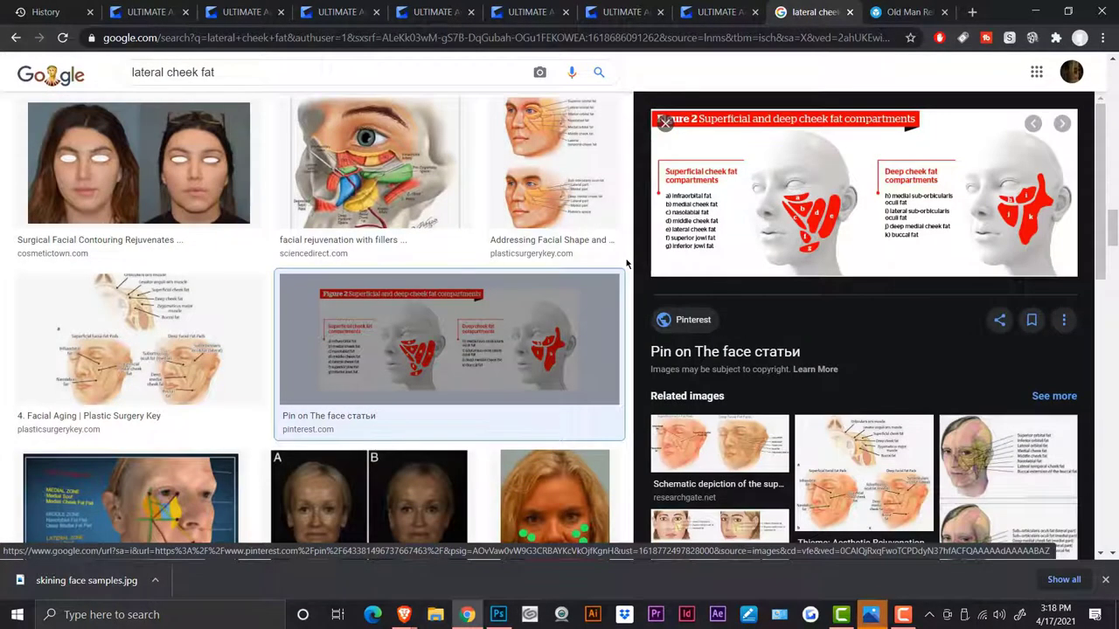
pyautogui.scroll(-3, 799, 341)
pyautogui.scroll(5, 799, 342)
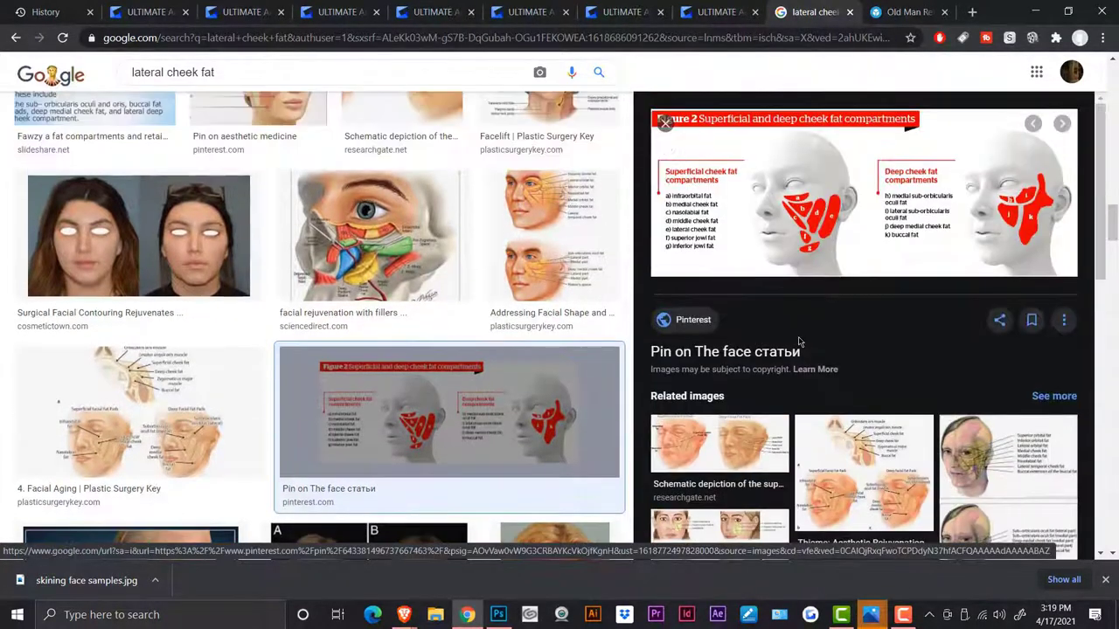
pyautogui.rightClick(877, 242)
pyautogui.click(935, 392)
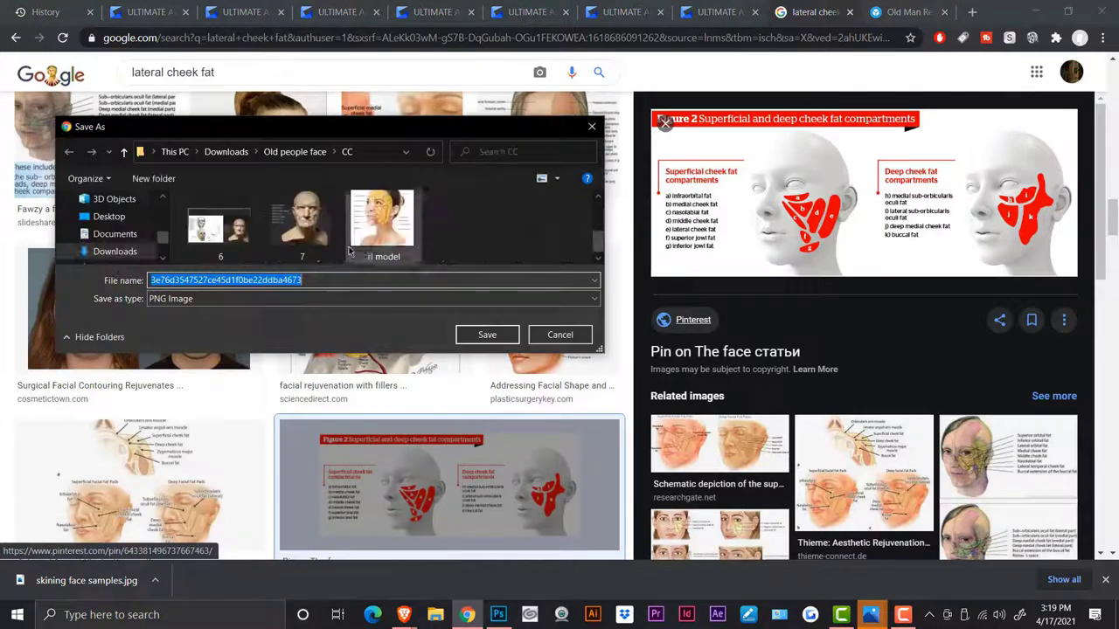
pyautogui.press('BackSpace')
pyautogui.write('rl model 2')
pyautogui.click(487, 335)
pyautogui.click(665, 123)
# - Open the facial contouring photo and examine the related Lotus Medical and SpringerLink fat compartment images
pyautogui.scroll(-6, 452, 345)
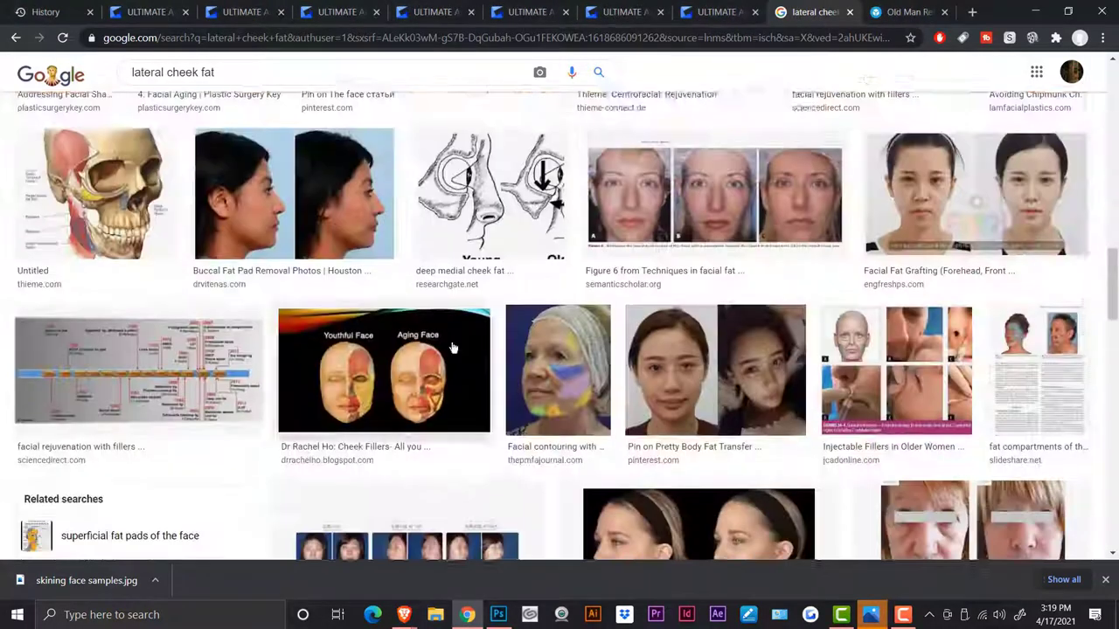
pyautogui.click(559, 354)
pyautogui.scroll(-10, 903, 346)
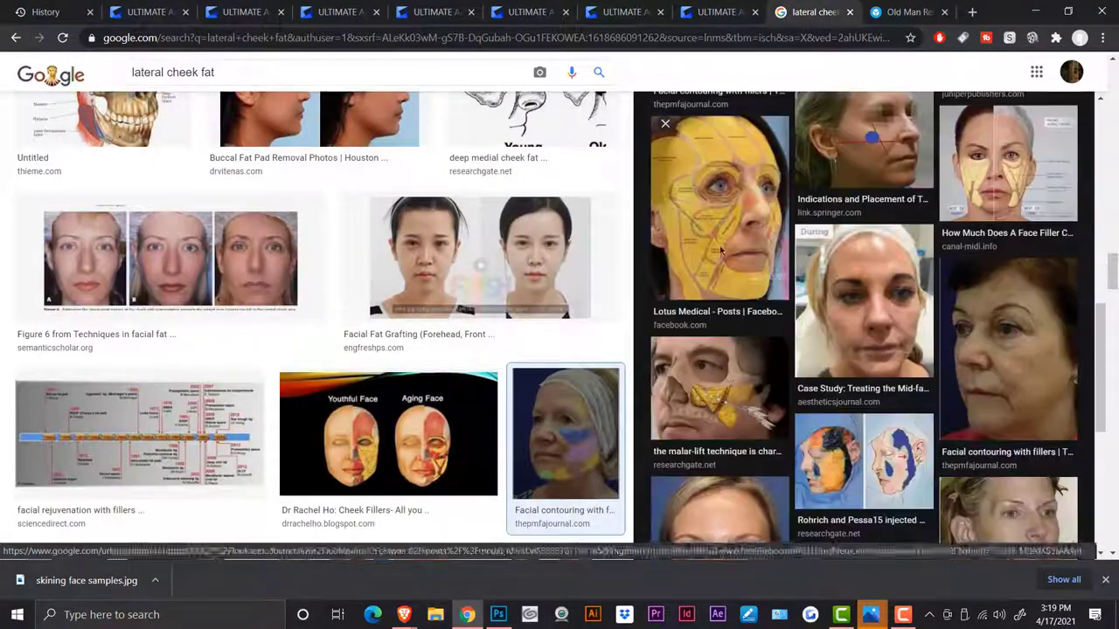
pyautogui.click(720, 251)
pyautogui.scroll(-5, 778, 306)
pyautogui.click(837, 362)
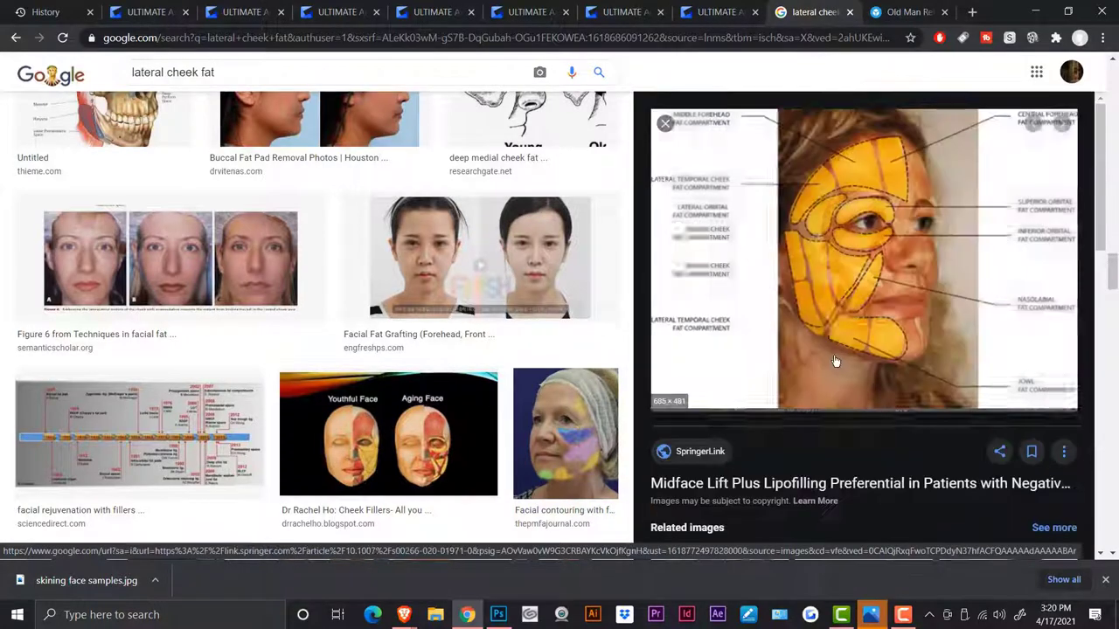
# - Return to the yellow Lotus Medical fat compartment photo, save it as the JPEG "model 3" and close its preview
pyautogui.scroll(-5, 909, 324)
pyautogui.click(826, 303)
pyautogui.rightClick(826, 303)
pyautogui.click(878, 433)
pyautogui.scroll(-1, 492, 249)
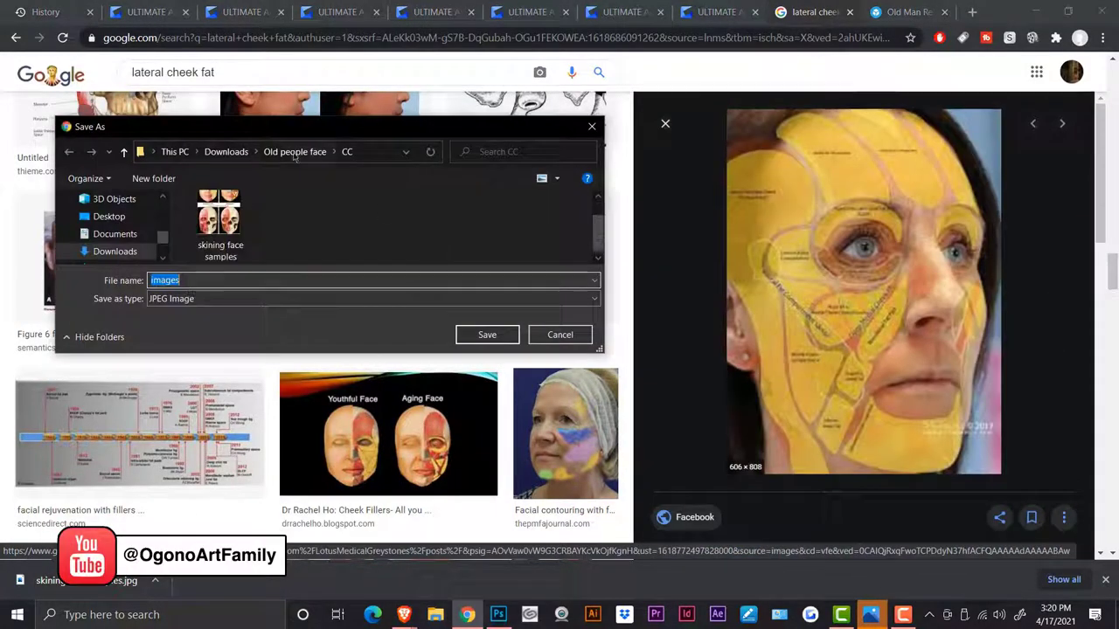
pyautogui.click(295, 152)
pyautogui.doubleClick(246, 240)
pyautogui.click(242, 280)
pyautogui.click(487, 335)
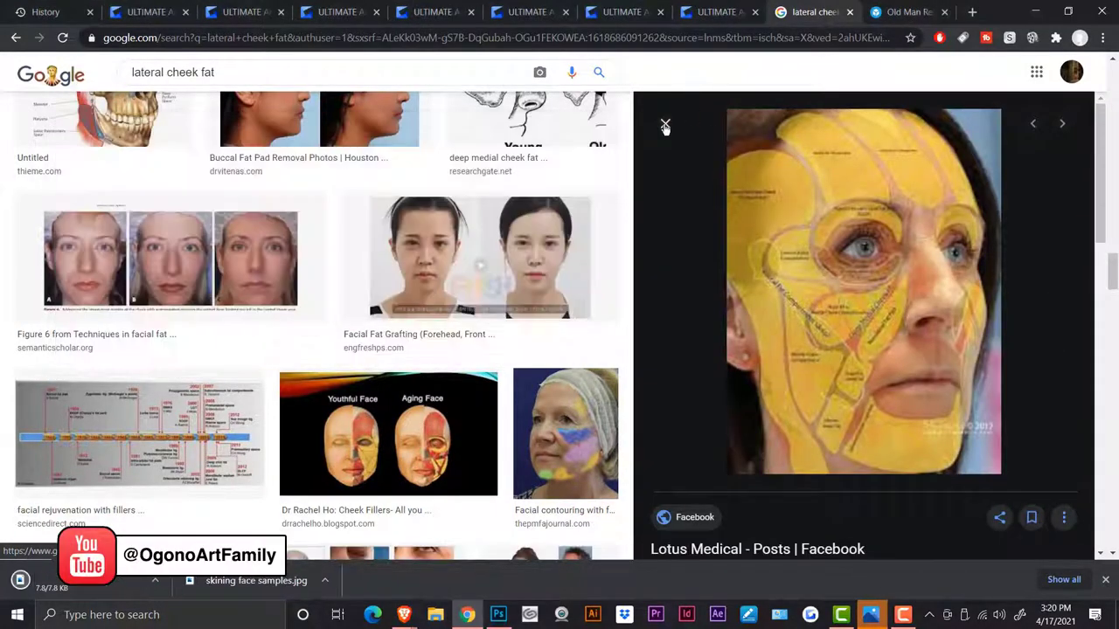
pyautogui.click(665, 123)
# - Search Google Images for "fat face child"
pyautogui.scroll(10, 227, 83)
pyautogui.hotkey('ctrl', 'a')
pyautogui.write('child face fat')
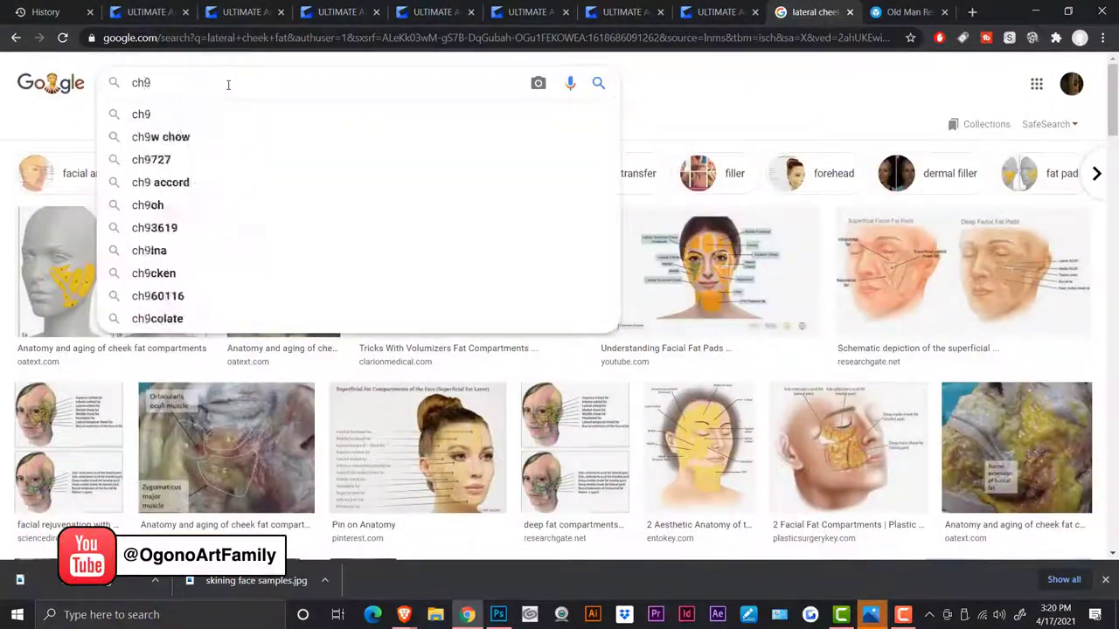
pyautogui.press('Down')
pyautogui.press('Return')
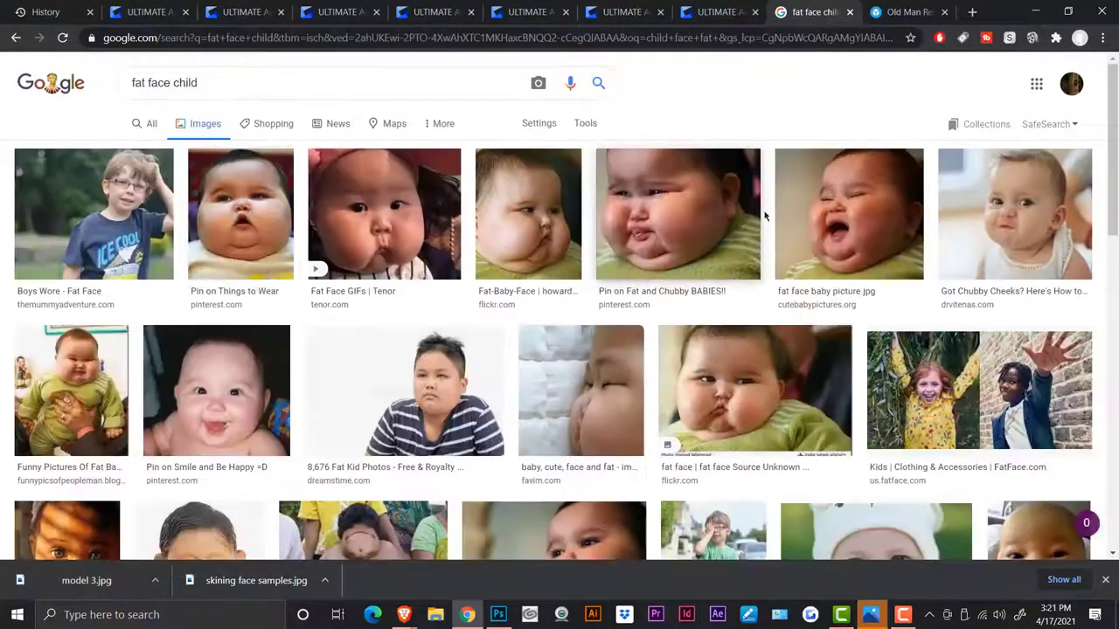
# - Open the Wine Country Mom "Oh, fat baby" photo and save it as the JPEG "fat-baby-01" in the Old people face folder
pyautogui.scroll(-5, 348, 373)
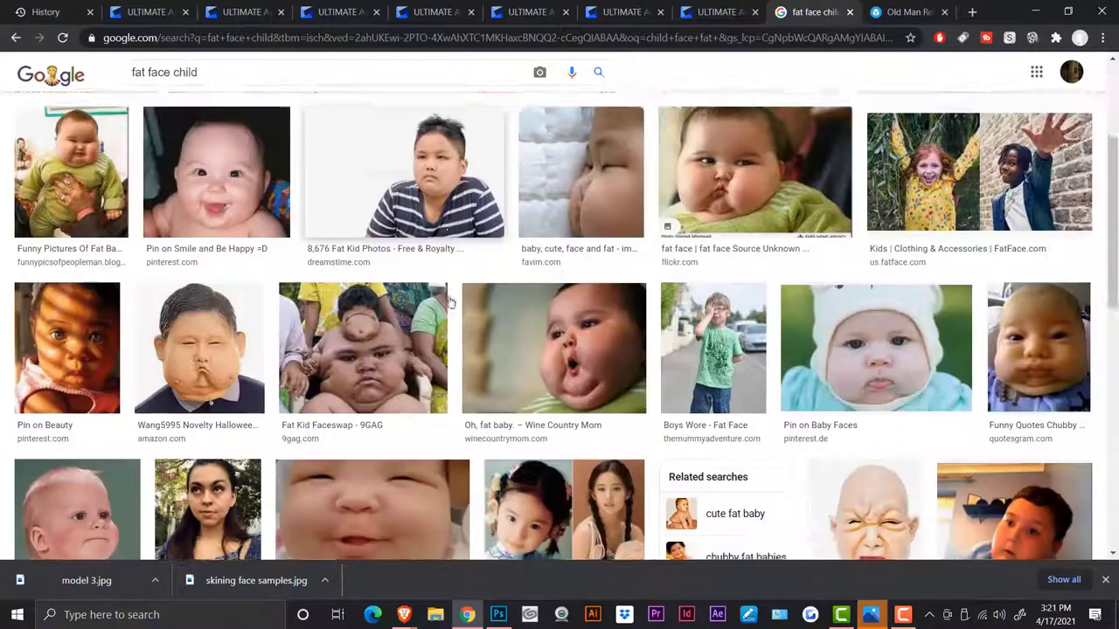
pyautogui.scroll(4, 347, 372)
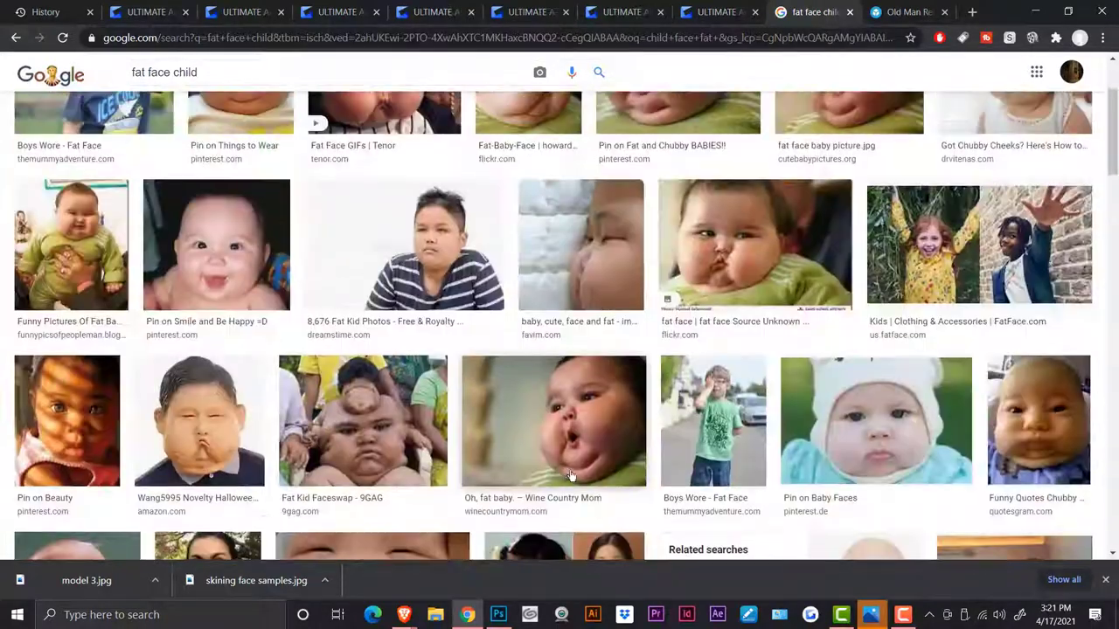
pyautogui.click(599, 418)
pyautogui.rightClick(862, 253)
pyautogui.click(913, 397)
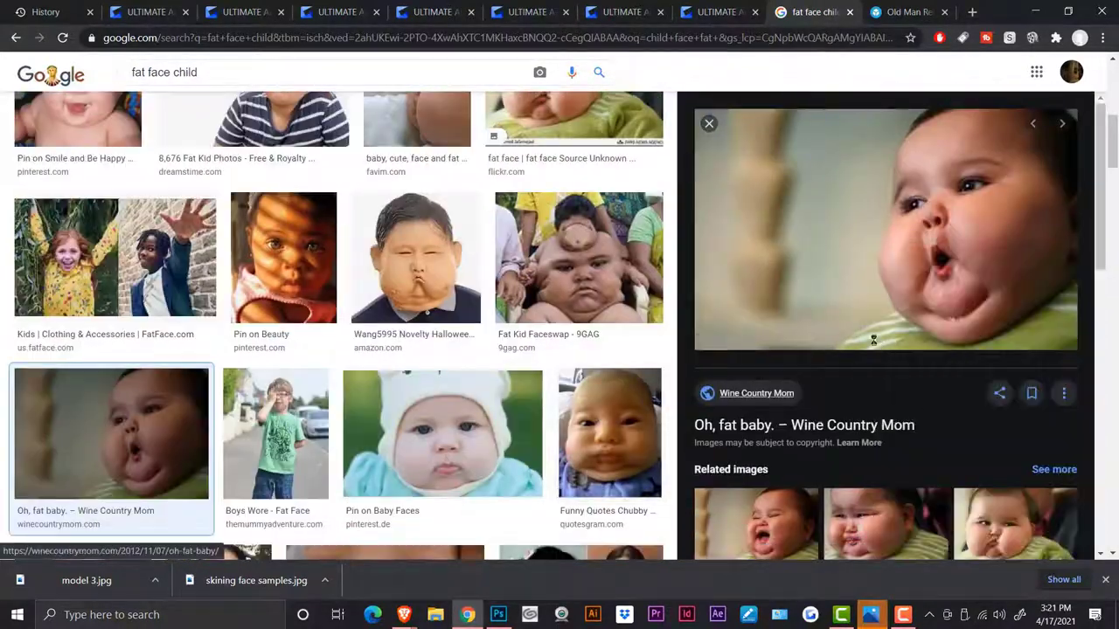
pyautogui.click(300, 279)
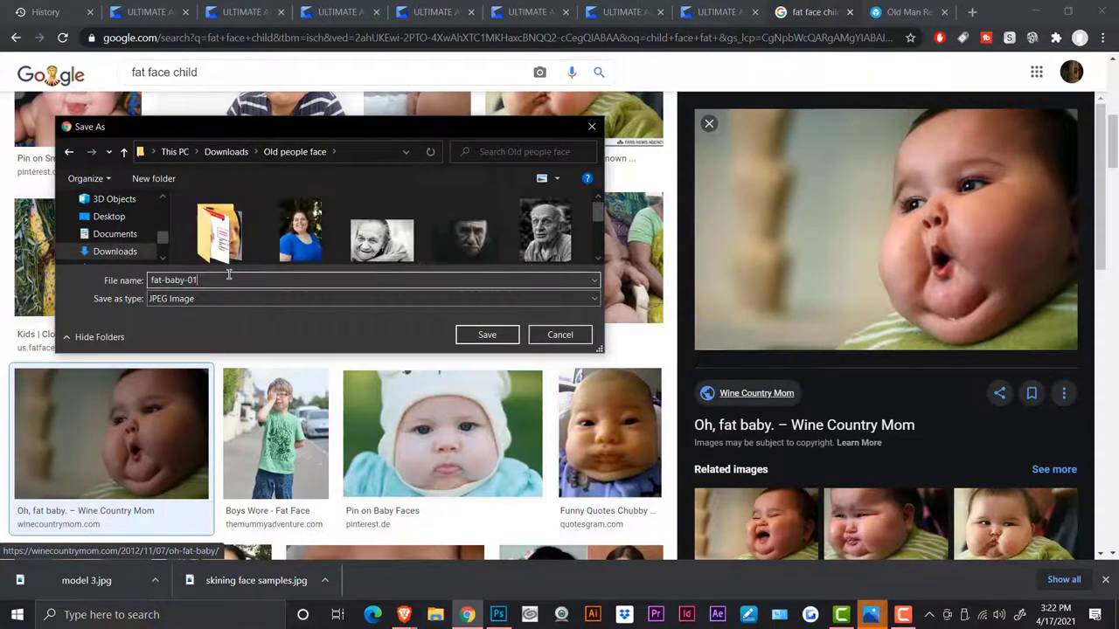
pyautogui.click(486, 335)
# - Replace the image search with "old baby face" and look through the results
pyautogui.scroll(-3, 536, 407)
pyautogui.scroll(8, 570, 399)
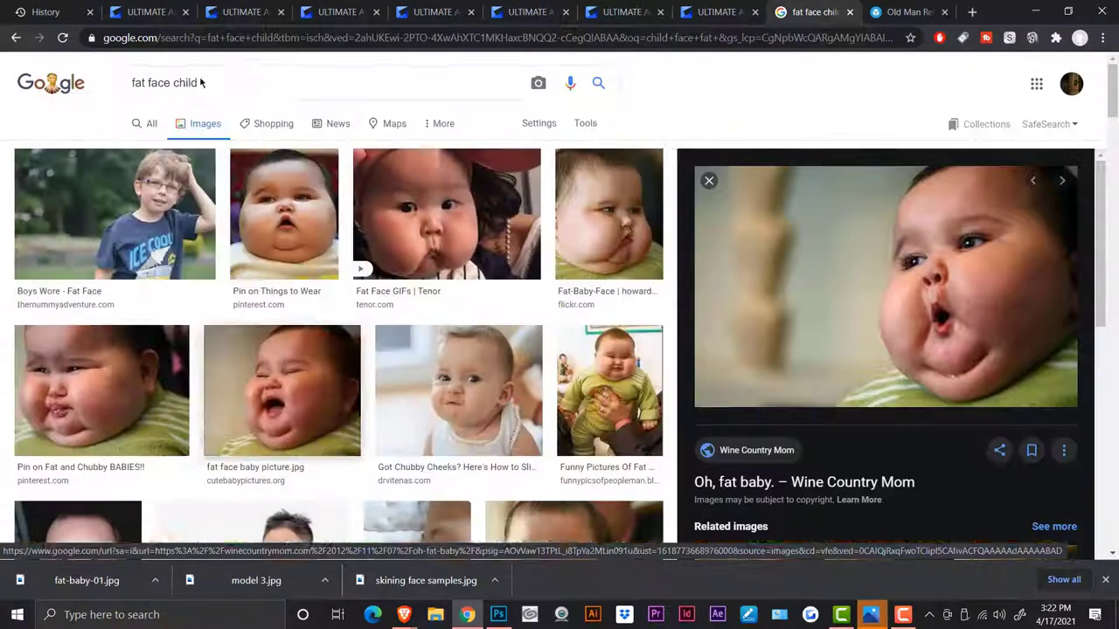
pyautogui.click(223, 73)
pyautogui.press('BackSpace')
pyautogui.press('BackSpace')
pyautogui.press('BackSpace')
pyautogui.press('BackSpace')
pyautogui.press('BackSpace')
pyautogui.press('BackSpace')
pyautogui.press('BackSpace')
pyautogui.press('BackSpace')
pyautogui.press('BackSpace')
pyautogui.press('BackSpace')
pyautogui.press('BackSpace')
pyautogui.press('BackSpace')
pyautogui.press('BackSpace')
pyautogui.write('old baby face')
pyautogui.press('Return')
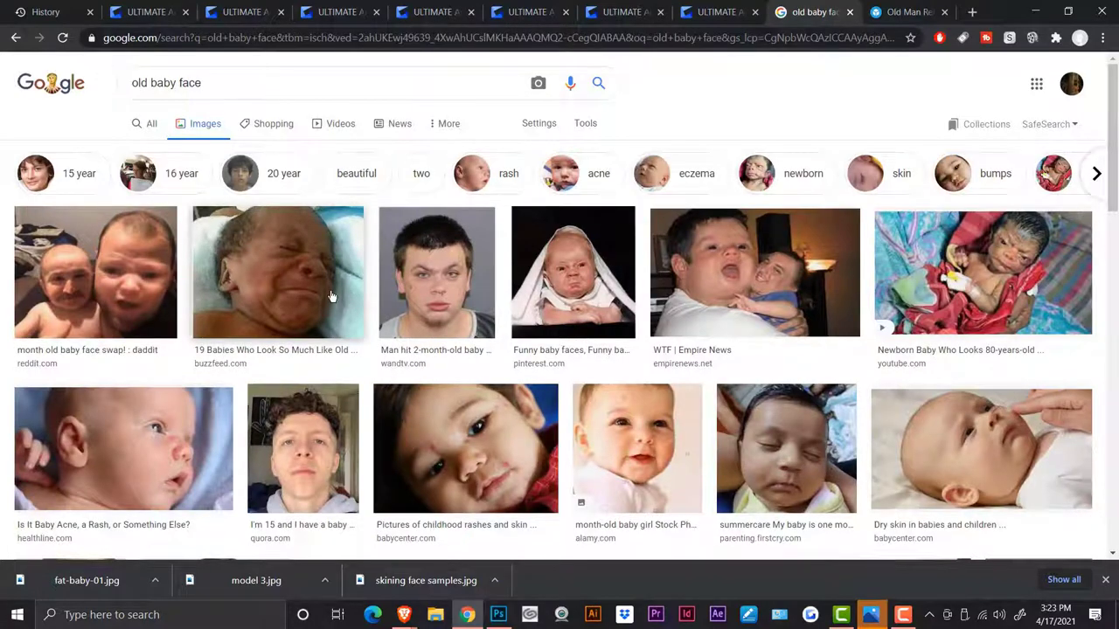
pyautogui.scroll(-8, 331, 297)
pyautogui.scroll(6, 539, 324)
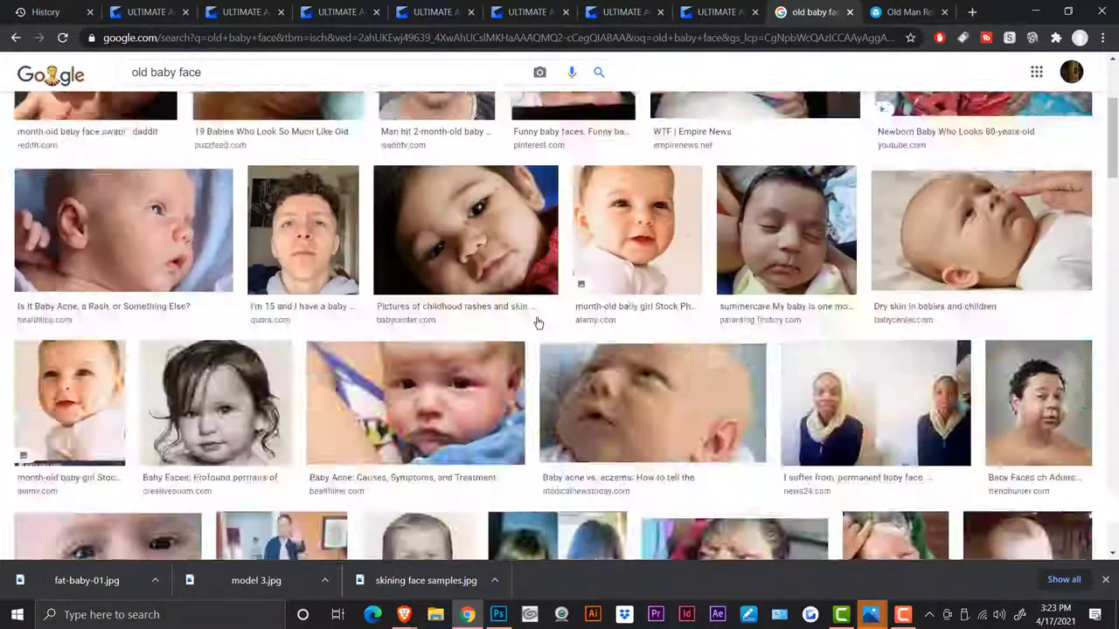
pyautogui.scroll(3, 539, 324)
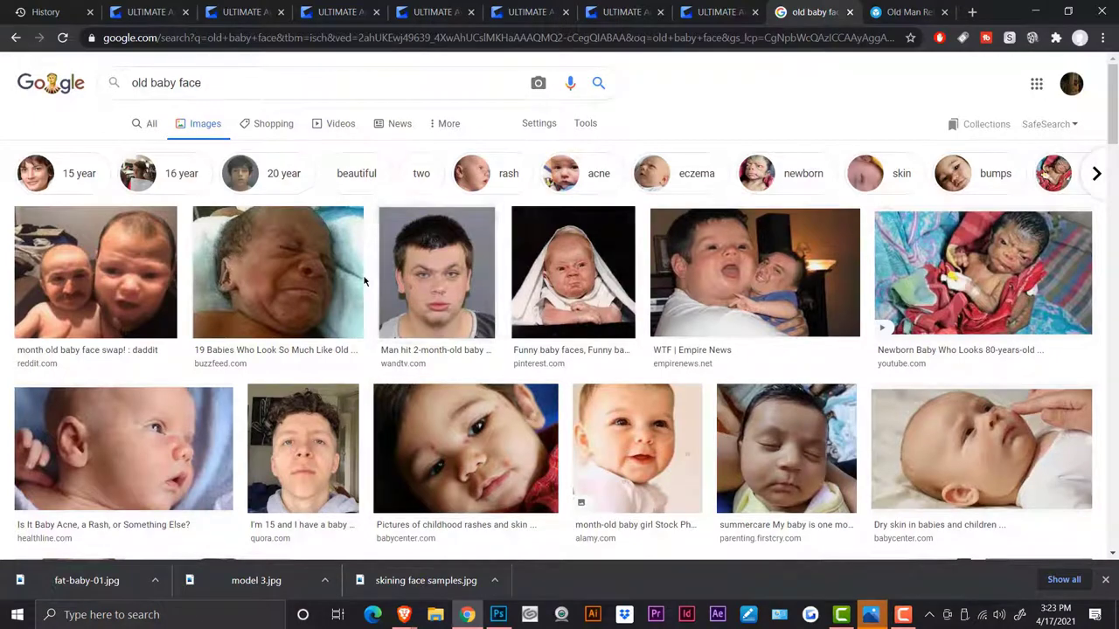
# - Search Google Images for "child skull vs adult skull"
pyautogui.hotkey('ctrl', 'a')
pyautogui.press('BackSpace')
pyautogui.write('child skull vs ad')
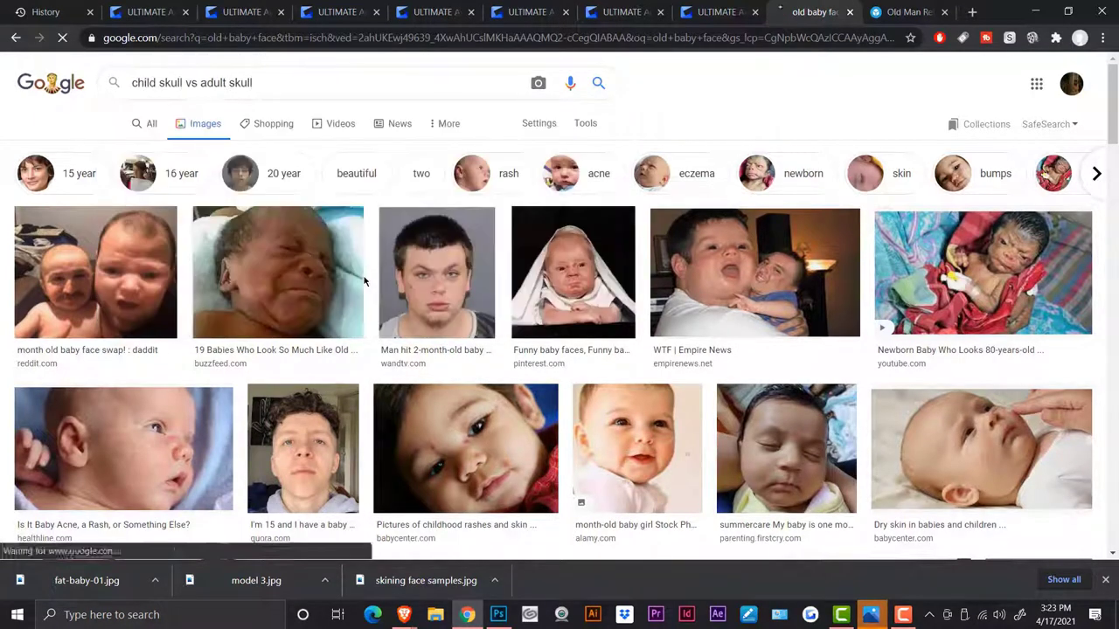
# - Save the infant, child, adult and old adult skull drawing as a JPEG in the Old people face folder, keeping its default name
pyautogui.scroll(-5, 598, 316)
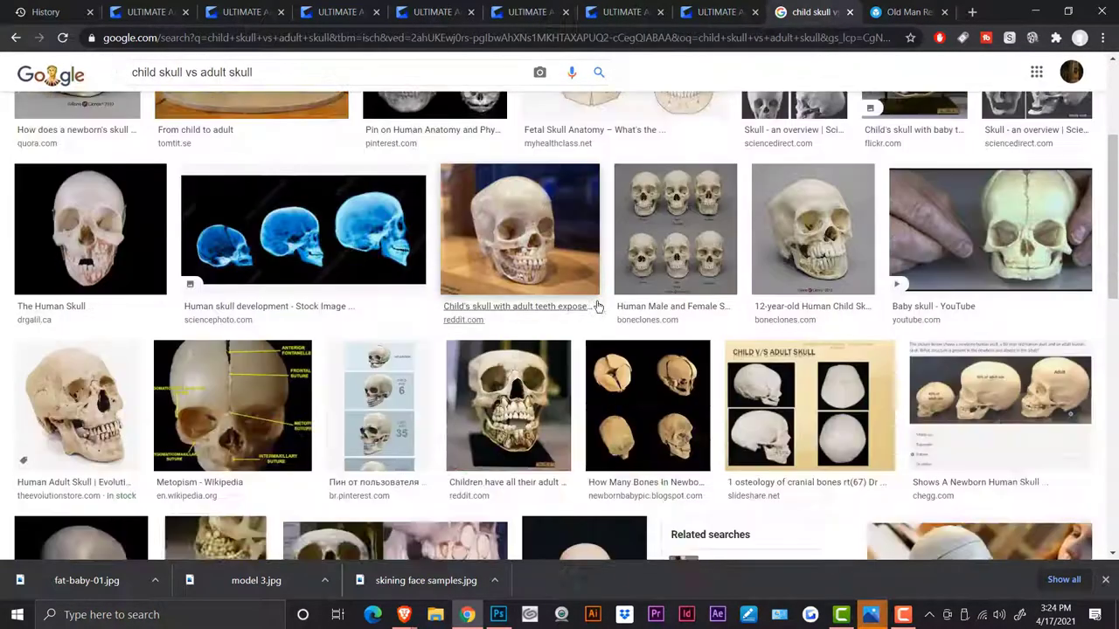
pyautogui.click(215, 405)
pyautogui.click(709, 135)
pyautogui.click(739, 445)
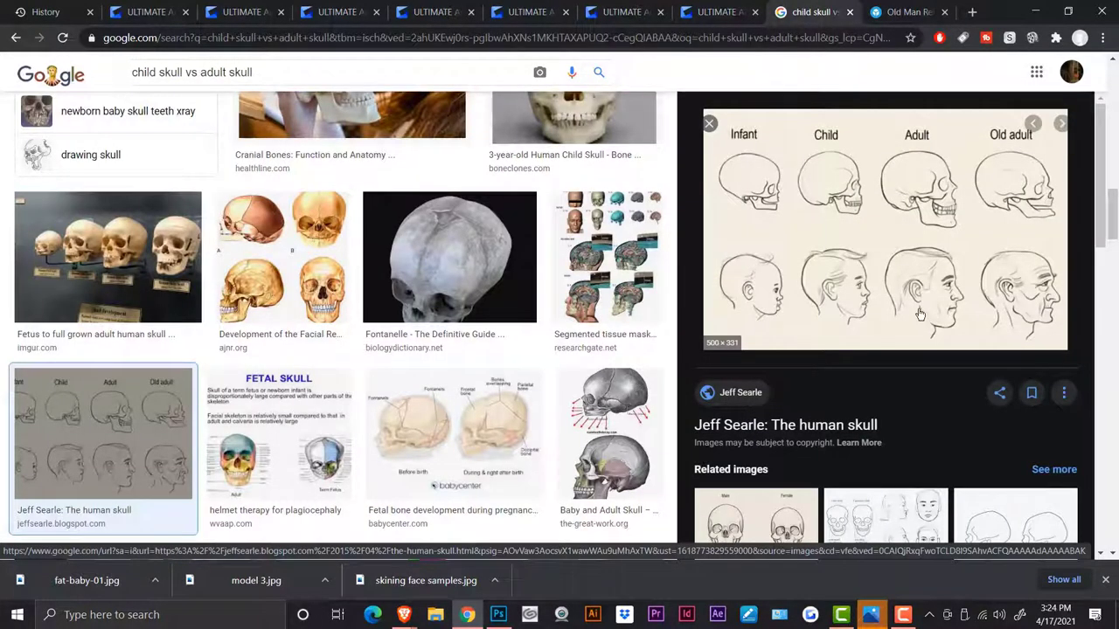
pyautogui.scroll(-6, 912, 262)
pyautogui.scroll(6, 912, 263)
pyautogui.rightClick(881, 266)
pyautogui.click(924, 395)
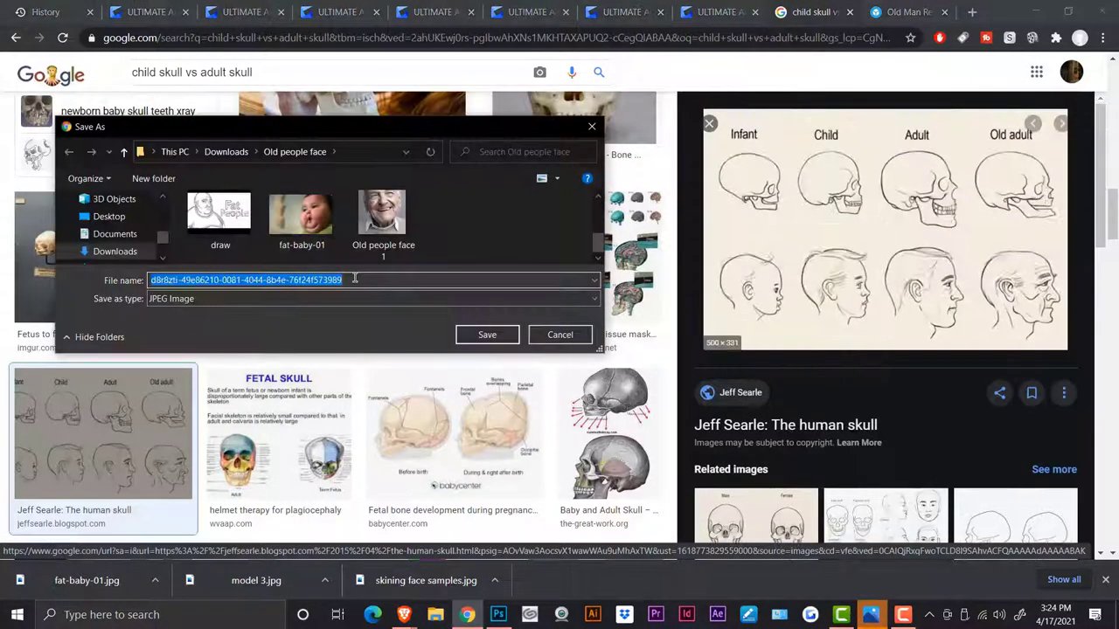
pyautogui.press('Return')
# - Examine the Lalayhealth sheet of pencil skull sketches, close its preview and look through more skull results
pyautogui.scroll(-5, 506, 417)
pyautogui.scroll(-5, 883, 420)
pyautogui.click(1017, 352)
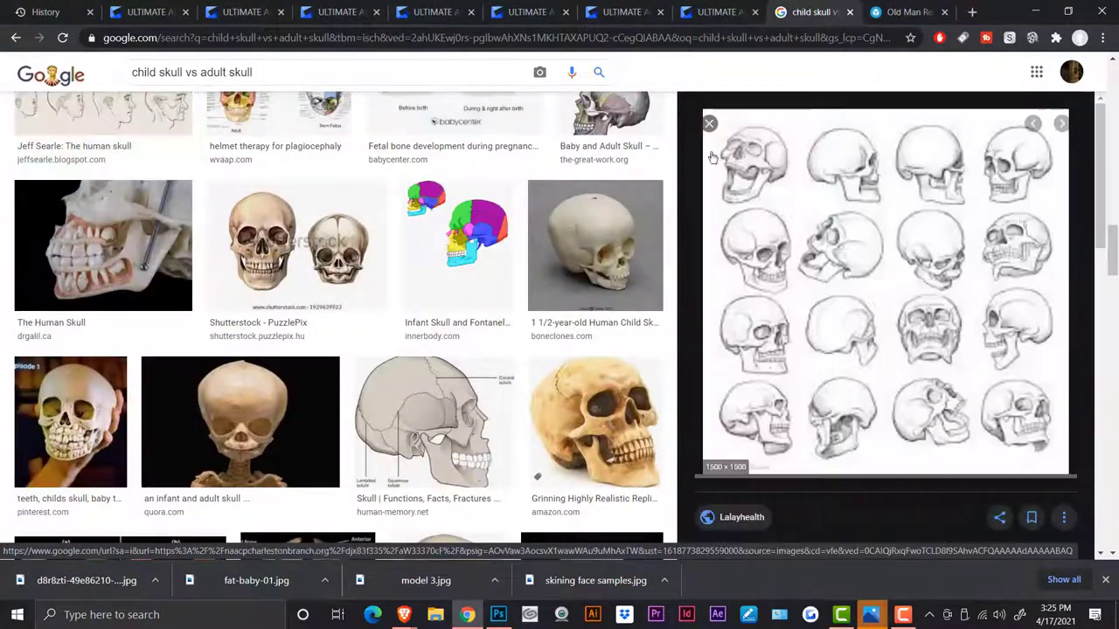
pyautogui.click(708, 123)
pyautogui.scroll(-5, 354, 191)
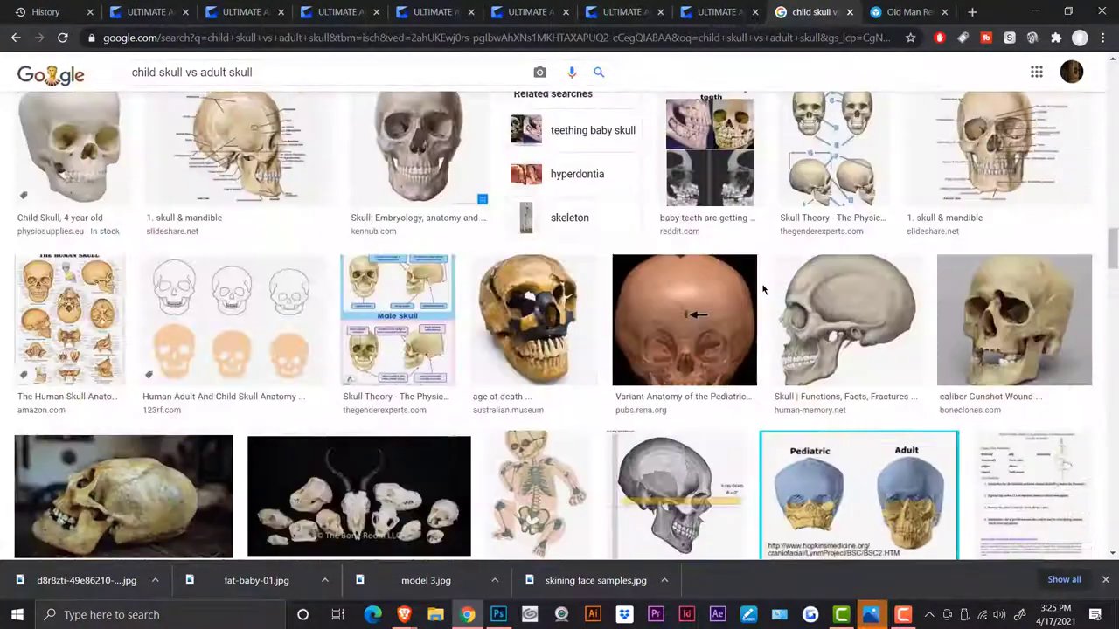
# - Search Google Images for "do old people's jaw skull shrink"
pyautogui.scroll(5, 354, 191)
pyautogui.scroll(5, 354, 190)
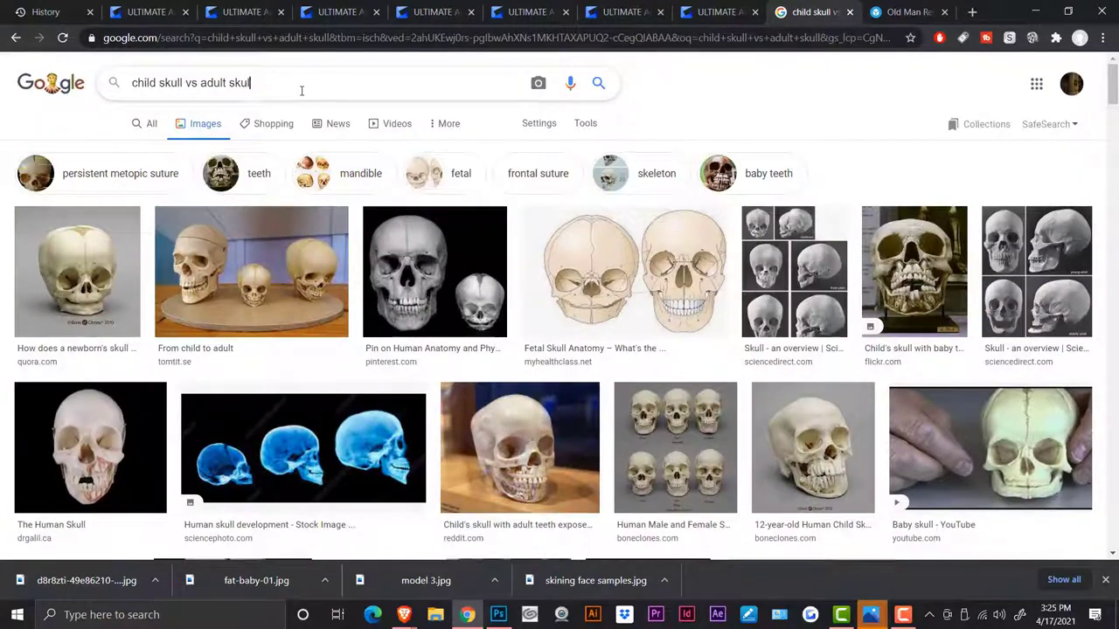
pyautogui.hotkey('ctrl', 'a')
pyautogui.write("do old people's jaw skull")
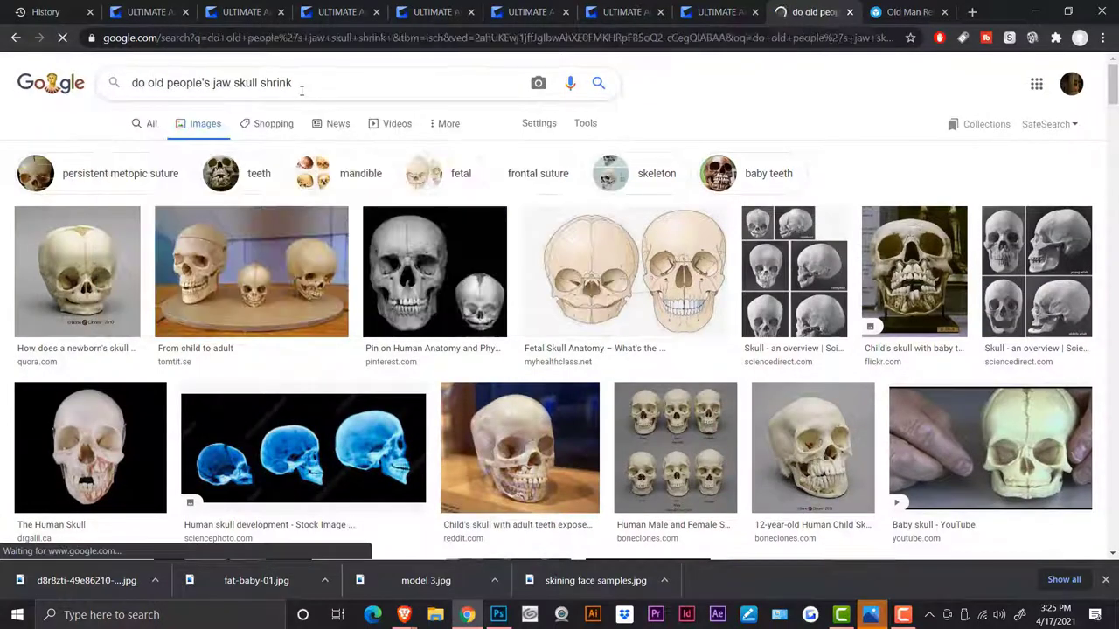